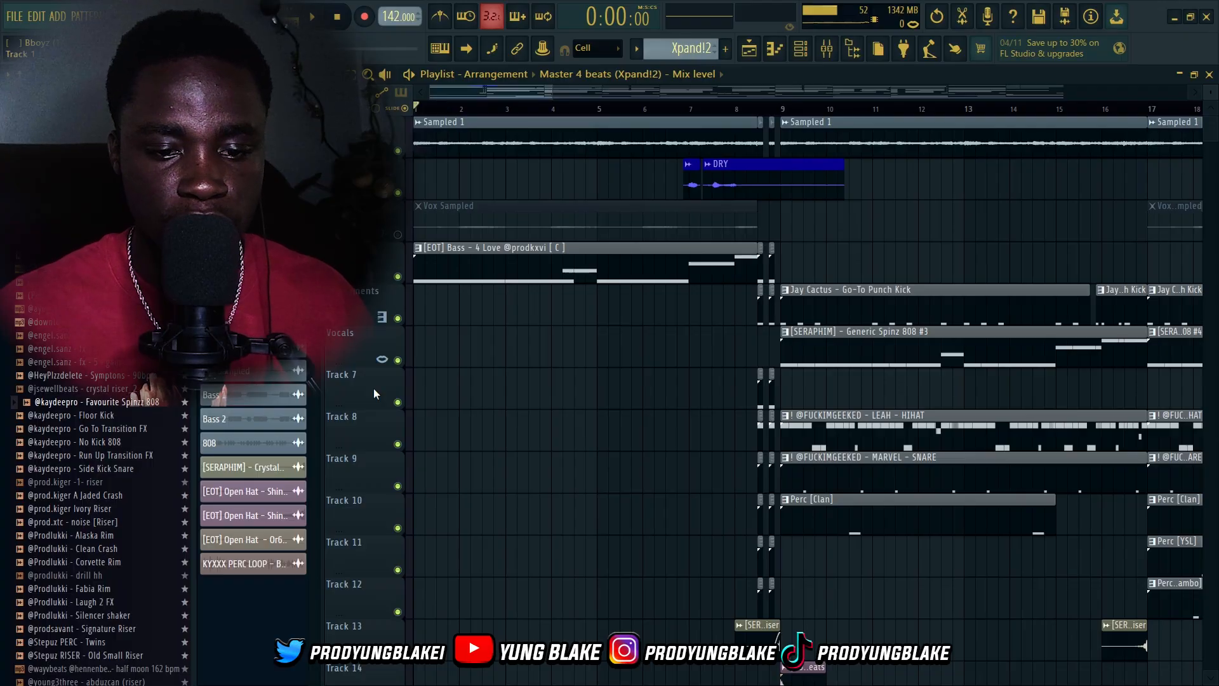
Solo the Sampled 1 playlist track and play the arrangement to hear it alone
{"action": "scroll", "coordinate": [340, 442], "scroll_direction": "up", "scroll_amount": 3}
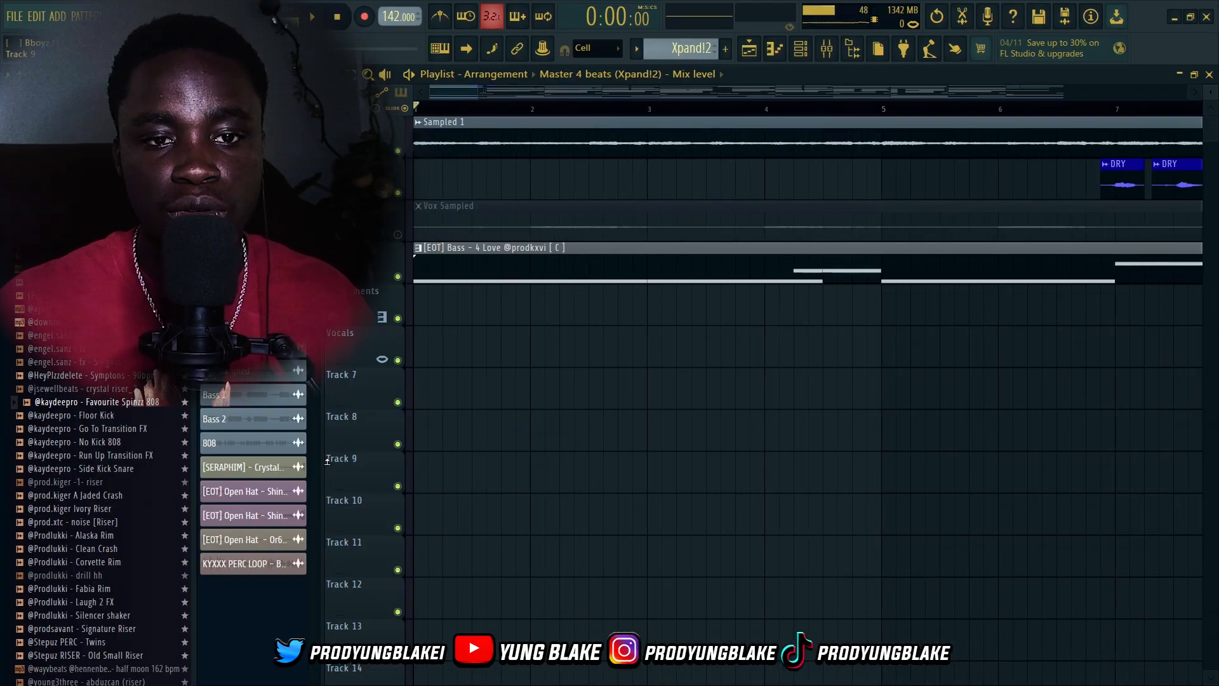
{"action": "scroll", "coordinate": [379, 289], "scroll_direction": "down", "scroll_amount": 1}
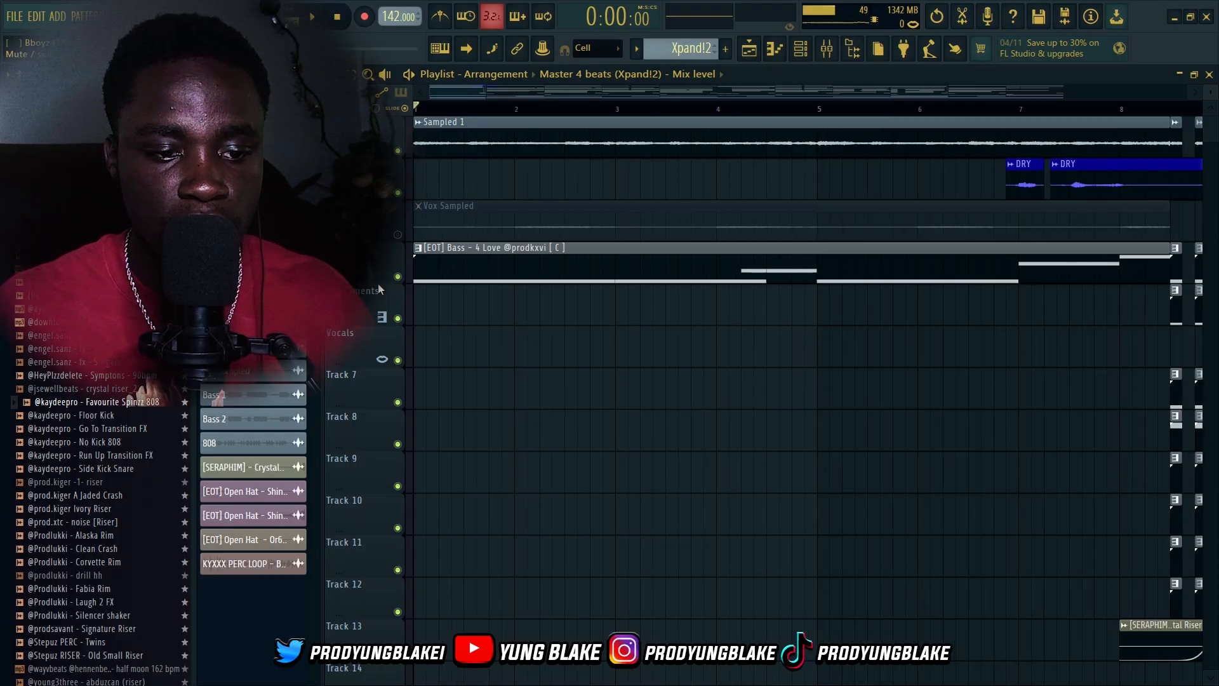
{"action": "right_click", "coordinate": [399, 153]}
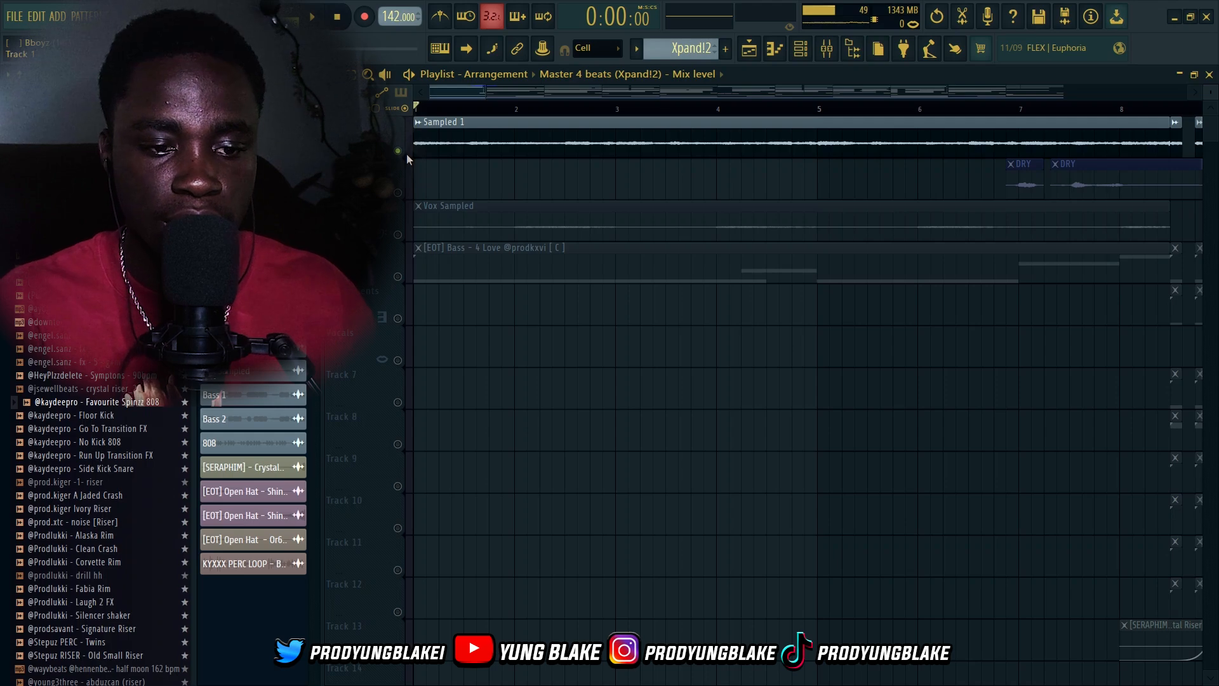
{"action": "key", "text": "space"}
{"action": "left_click", "coordinate": [452, 149]}
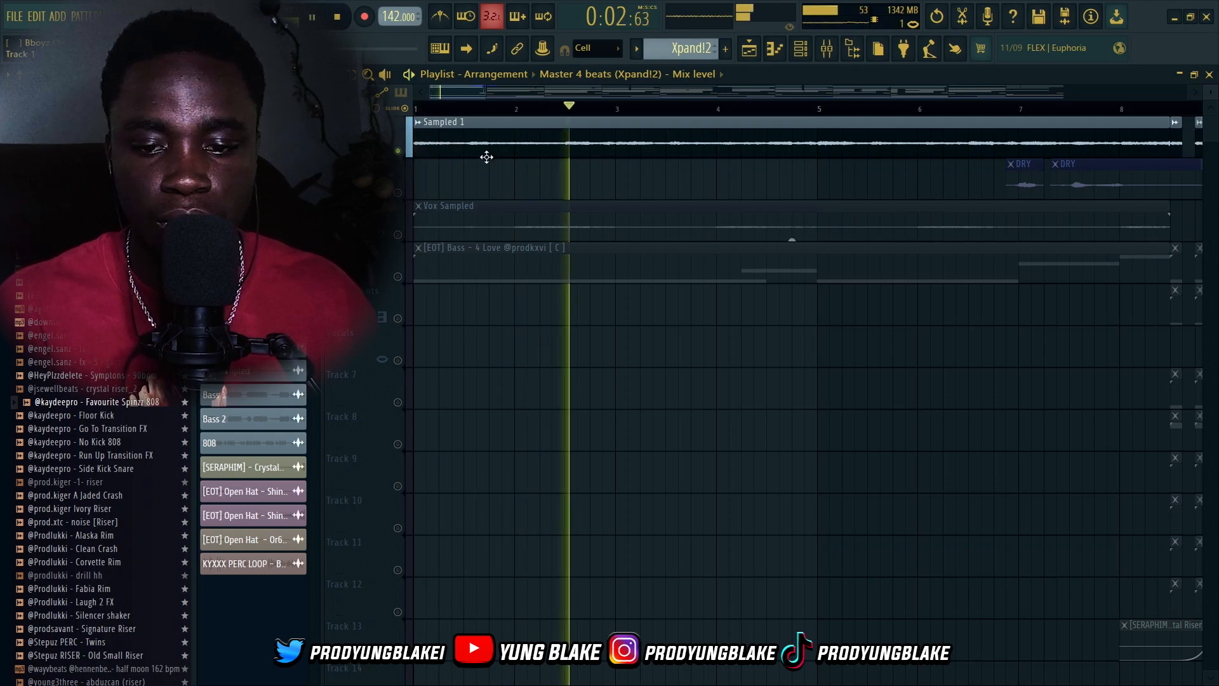
{"action": "scroll", "coordinate": [581, 307], "scroll_direction": "down", "scroll_amount": 2}
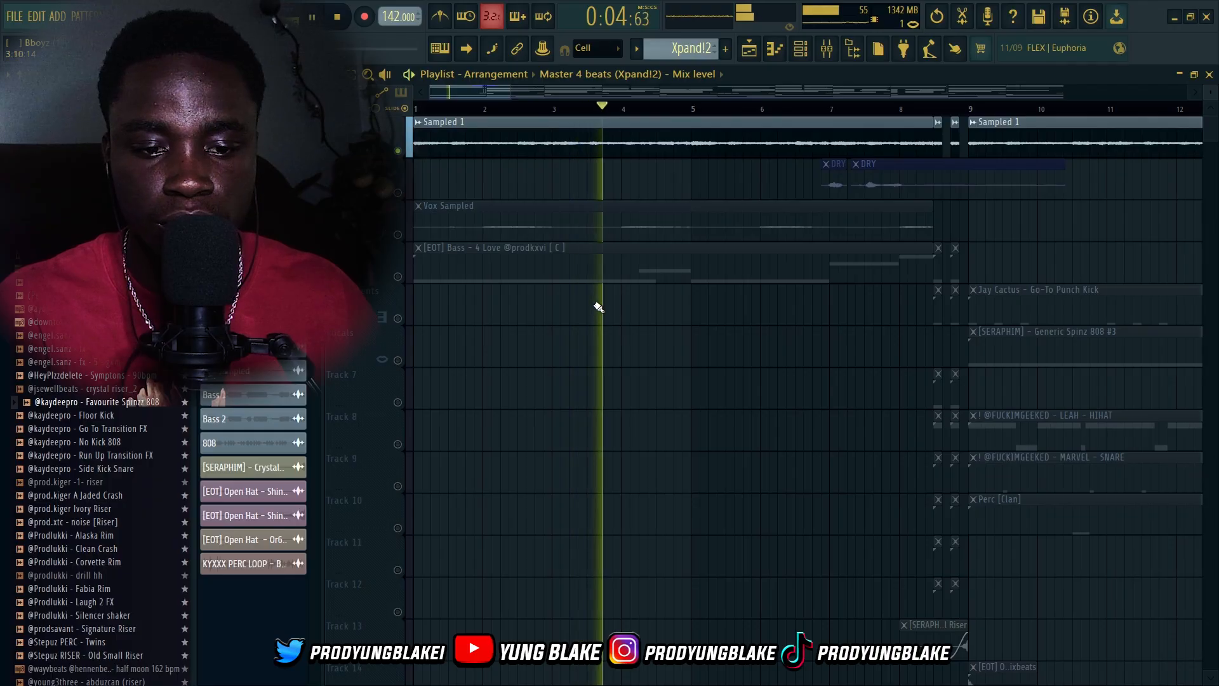
{"action": "scroll", "coordinate": [581, 323], "scroll_direction": "down", "scroll_amount": 1}
{"action": "scroll", "coordinate": [561, 315], "scroll_direction": "down", "scroll_amount": 1}
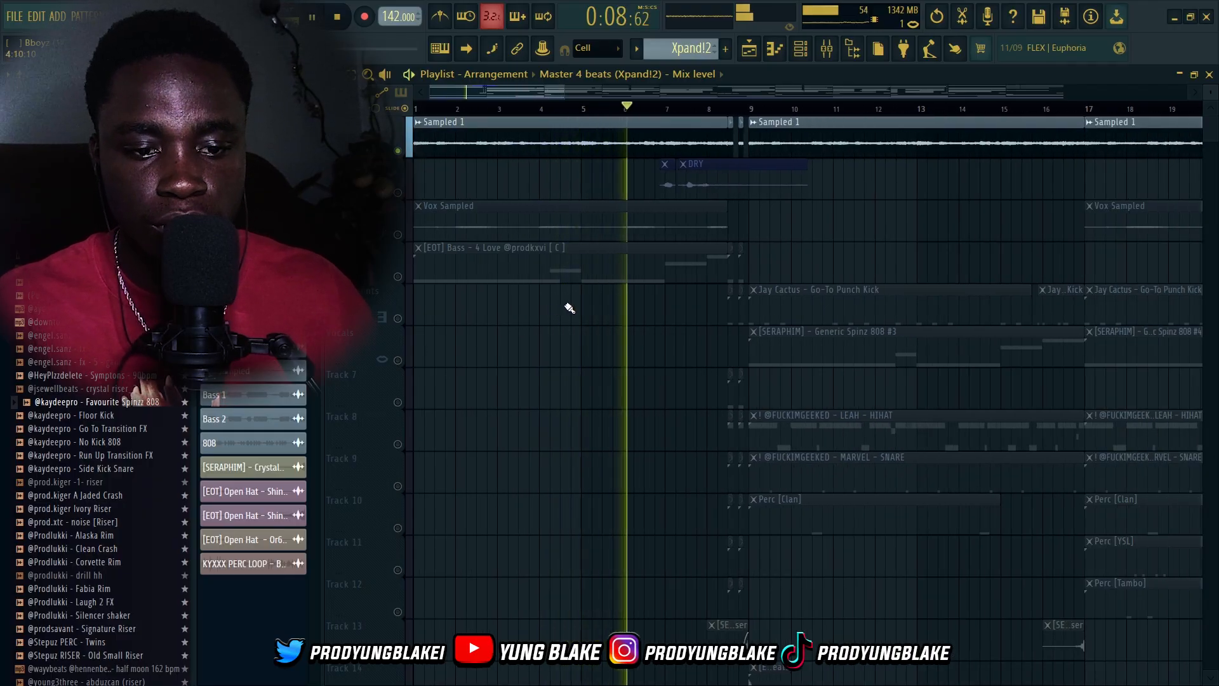
{"action": "key", "text": "space"}
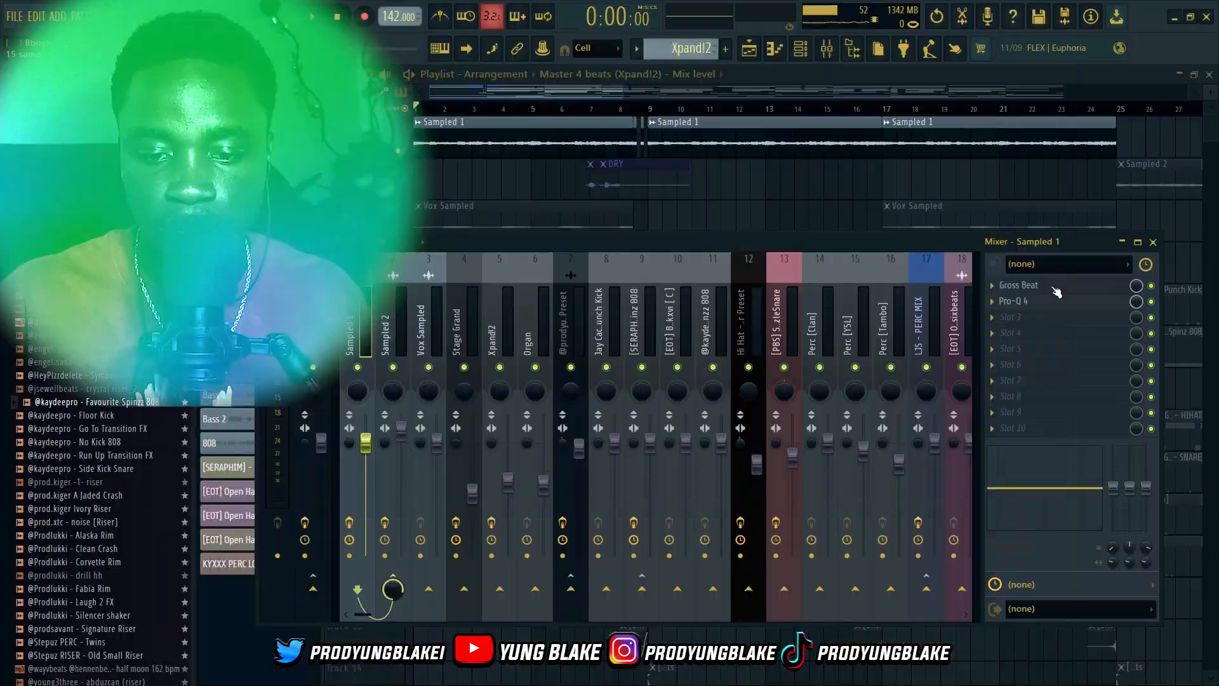
Open the Gross Beat and Pro-Q 4 effects on the Sampled 1 mixer insert to inspect their settings
{"action": "left_click", "coordinate": [1053, 287]}
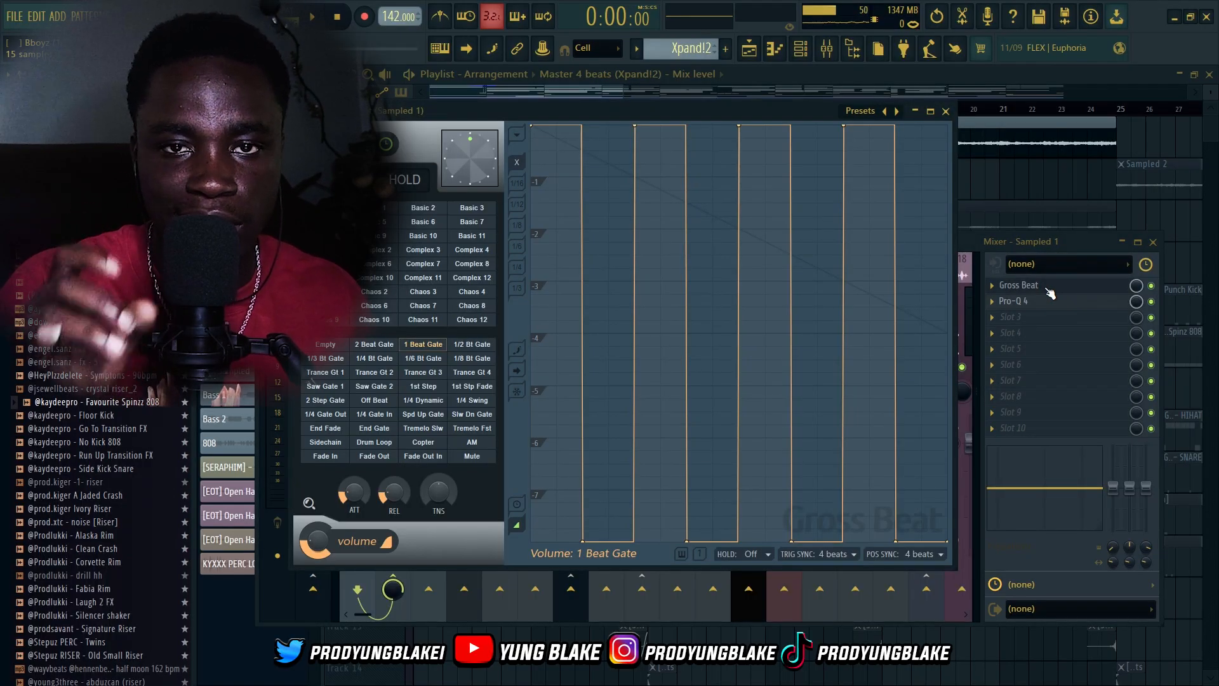
{"action": "left_click", "coordinate": [1050, 289]}
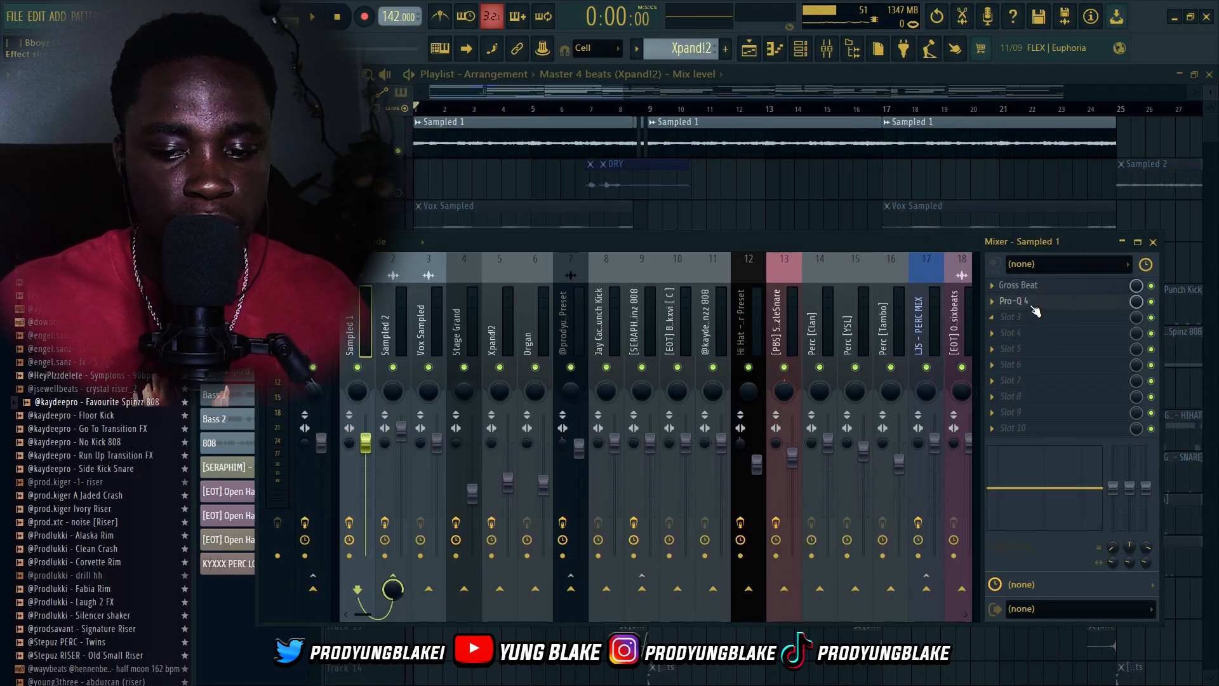
{"action": "left_click", "coordinate": [1030, 302]}
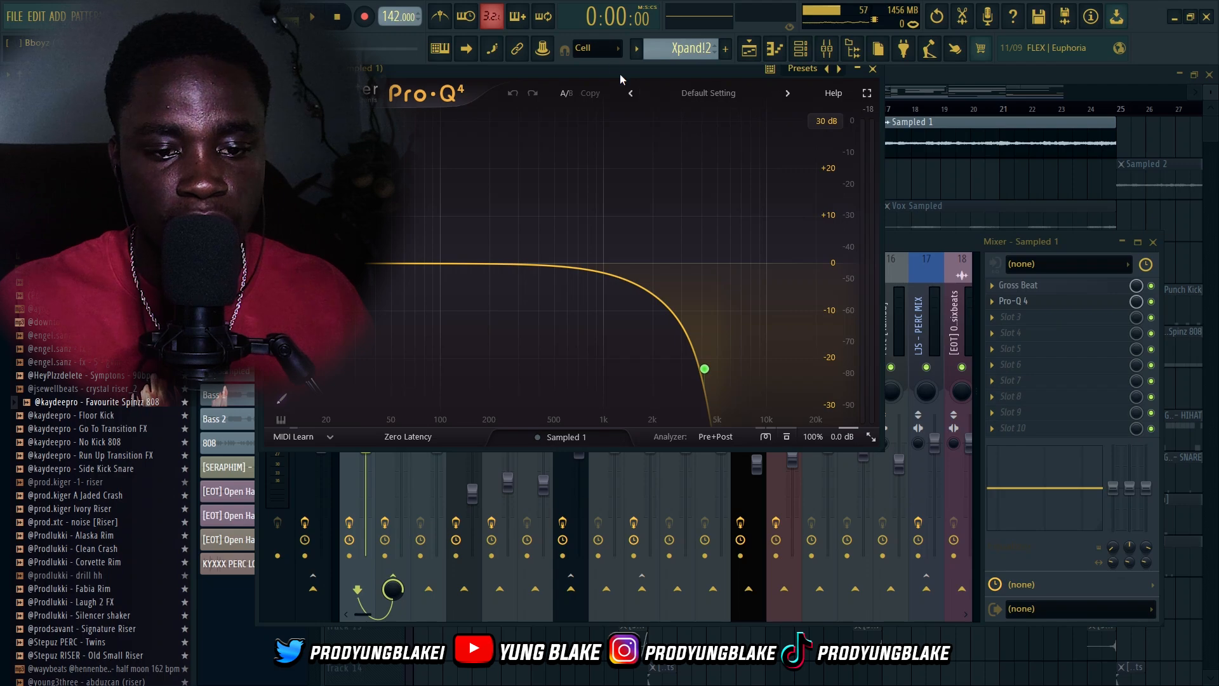
{"action": "left_click_drag", "start_coordinate": [620, 74], "coordinate": [705, 215]}
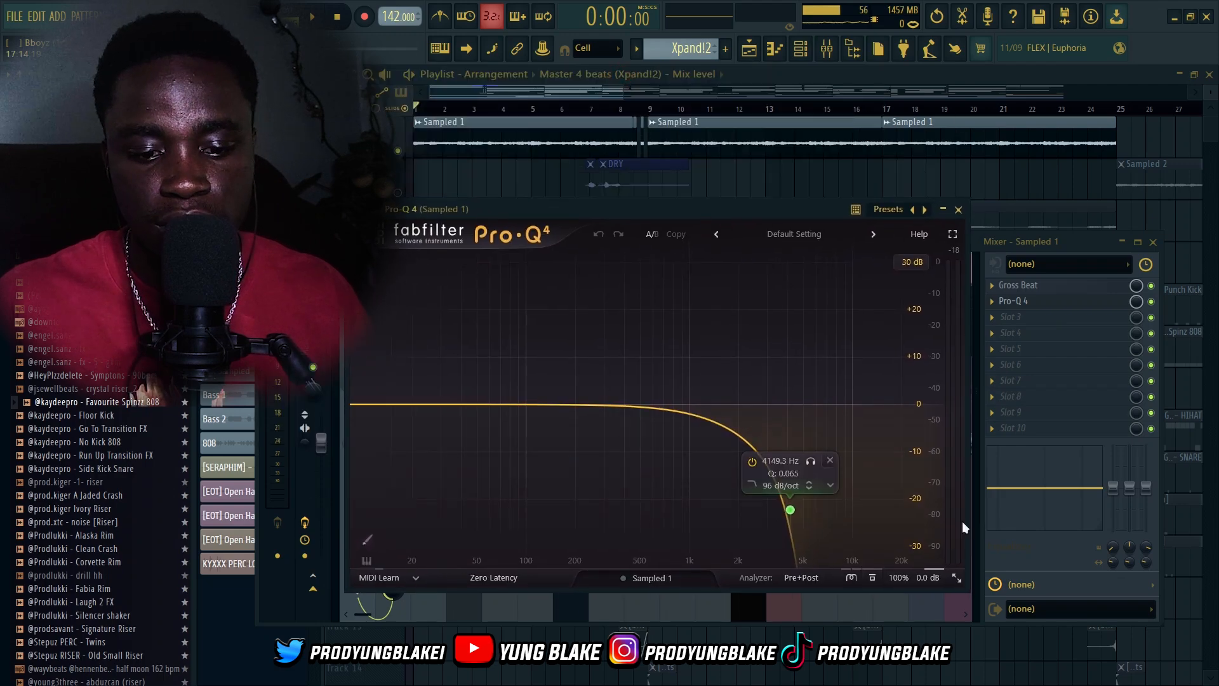
{"action": "left_click", "coordinate": [959, 210]}
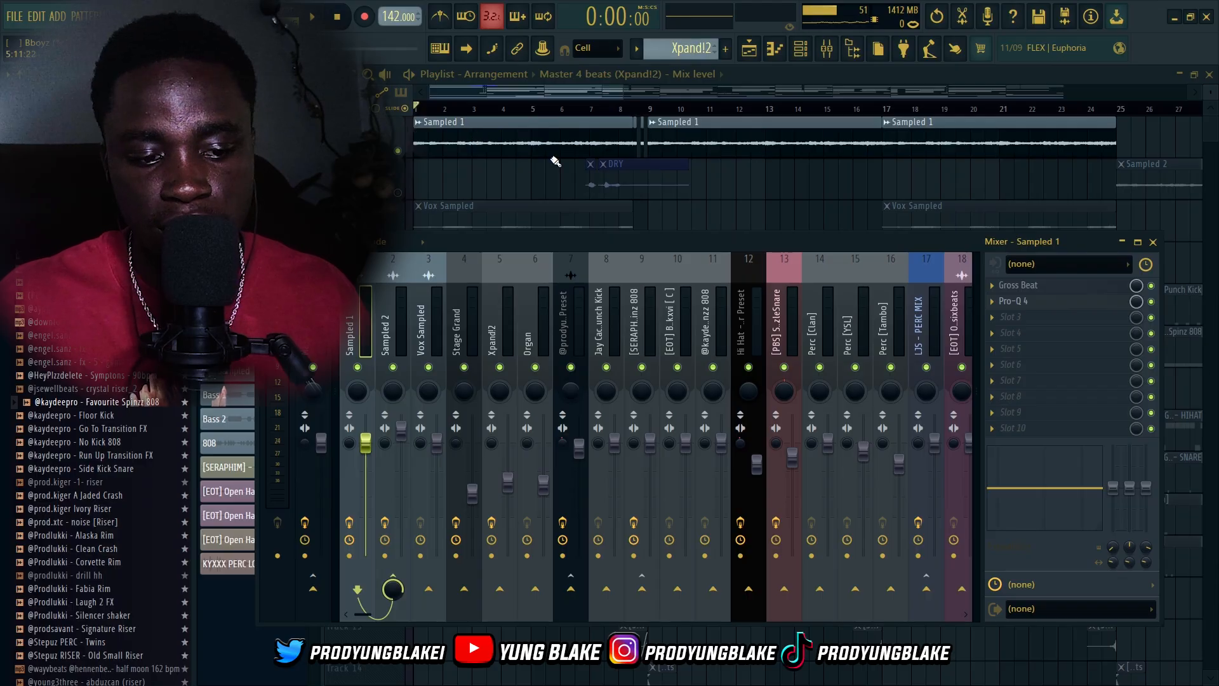
Select the Sampled 2 mixer insert and open its Portal effect to inspect the settings
{"action": "left_click", "coordinate": [393, 336]}
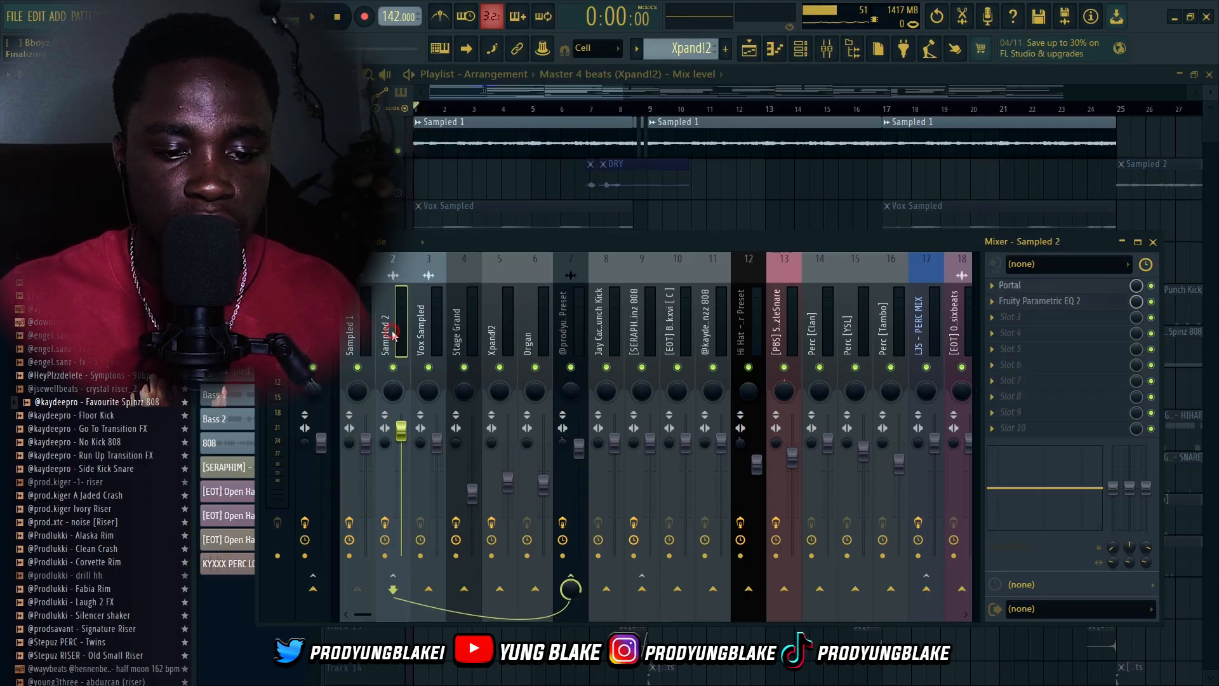
{"action": "left_click", "coordinate": [1032, 296]}
{"action": "left_click", "coordinate": [1027, 287]}
{"action": "left_click_drag", "start_coordinate": [298, 94], "coordinate": [403, 217]}
{"action": "left_click_drag", "start_coordinate": [634, 227], "coordinate": [489, 171]}
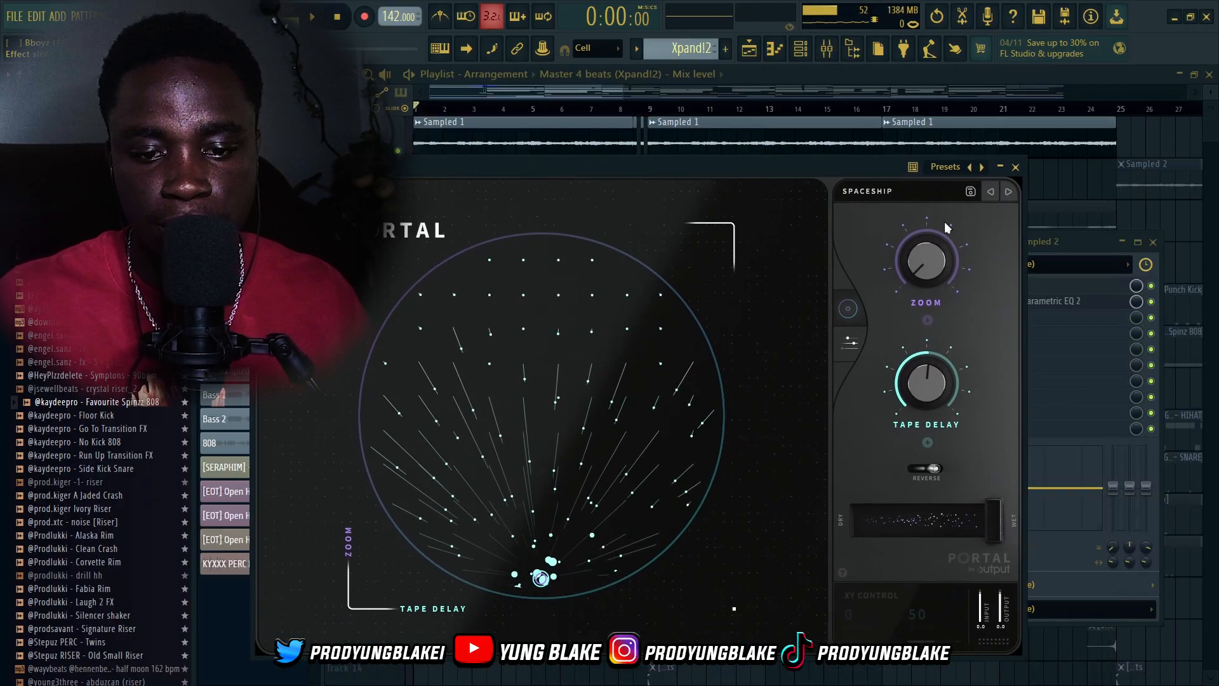
{"action": "left_click", "coordinate": [886, 194]}
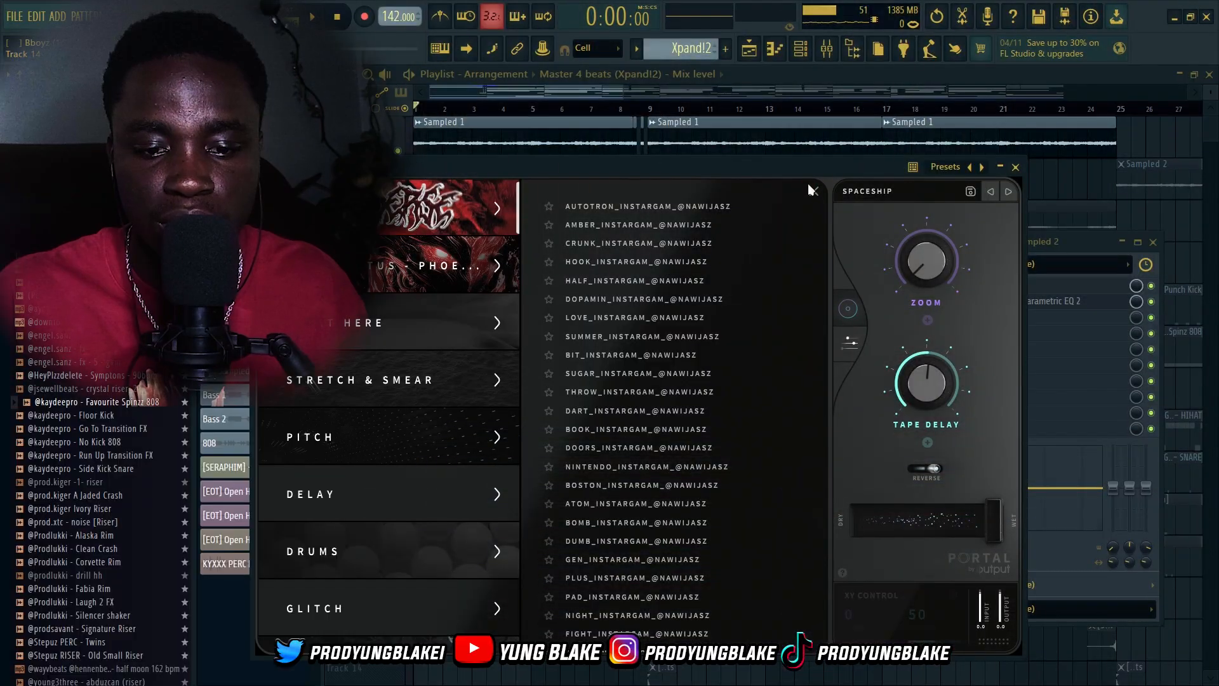
{"action": "left_click", "coordinate": [809, 184]}
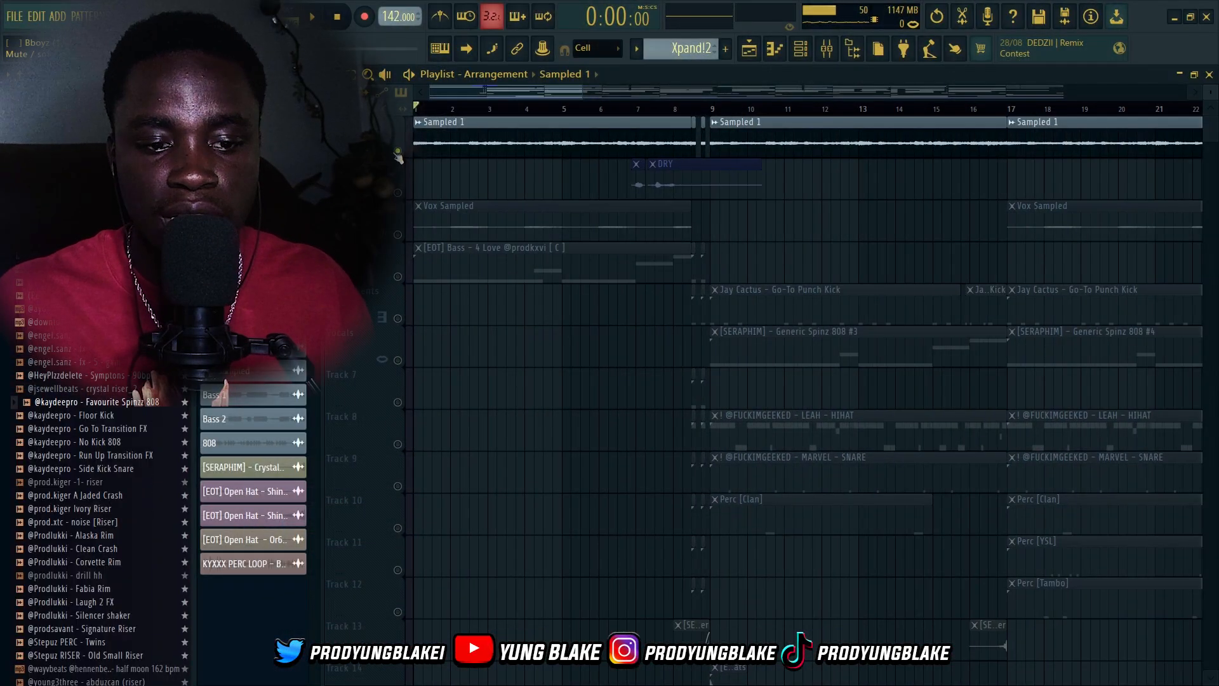
Undo the solo on the Sampled 1 playlist track
{"action": "key", "text": "ctrl+z"}
{"action": "scroll", "coordinate": [436, 292], "scroll_direction": "down", "scroll_amount": 5}
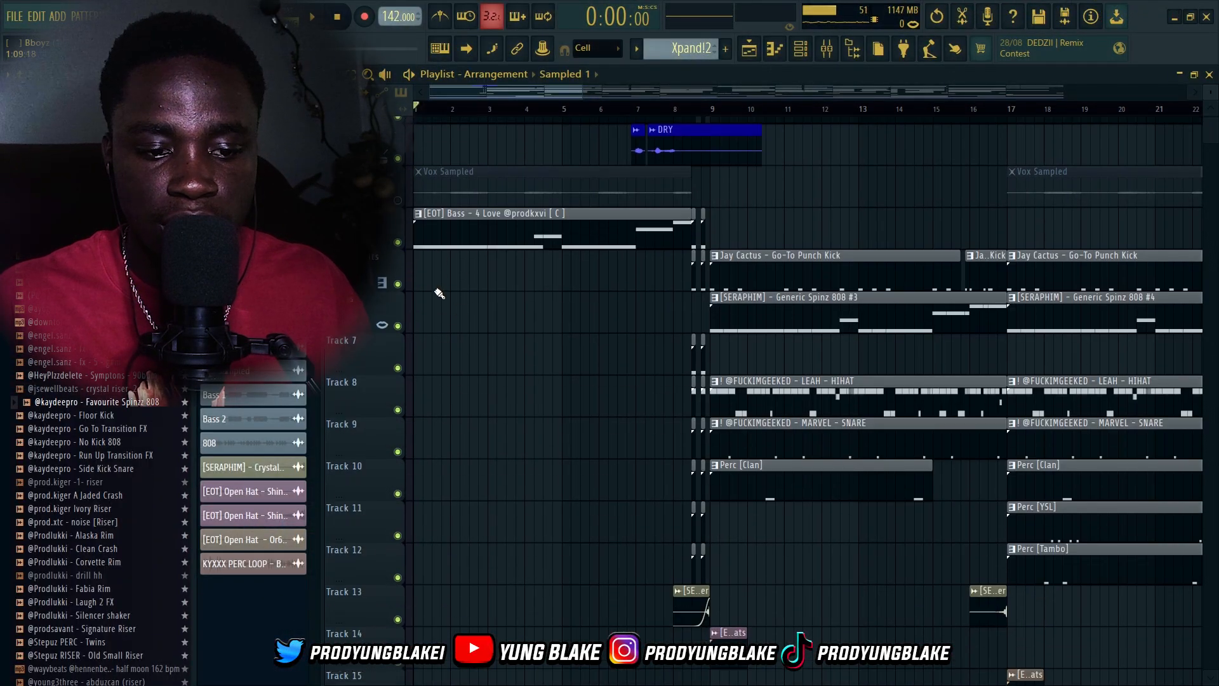
{"action": "scroll", "coordinate": [539, 374], "scroll_direction": "down", "scroll_amount": 3, "text": "ctrl"}
{"action": "scroll", "coordinate": [432, 331], "scroll_direction": "up", "scroll_amount": 5}
{"action": "scroll", "coordinate": [397, 296], "scroll_direction": "up", "scroll_amount": 4, "text": "ctrl"}
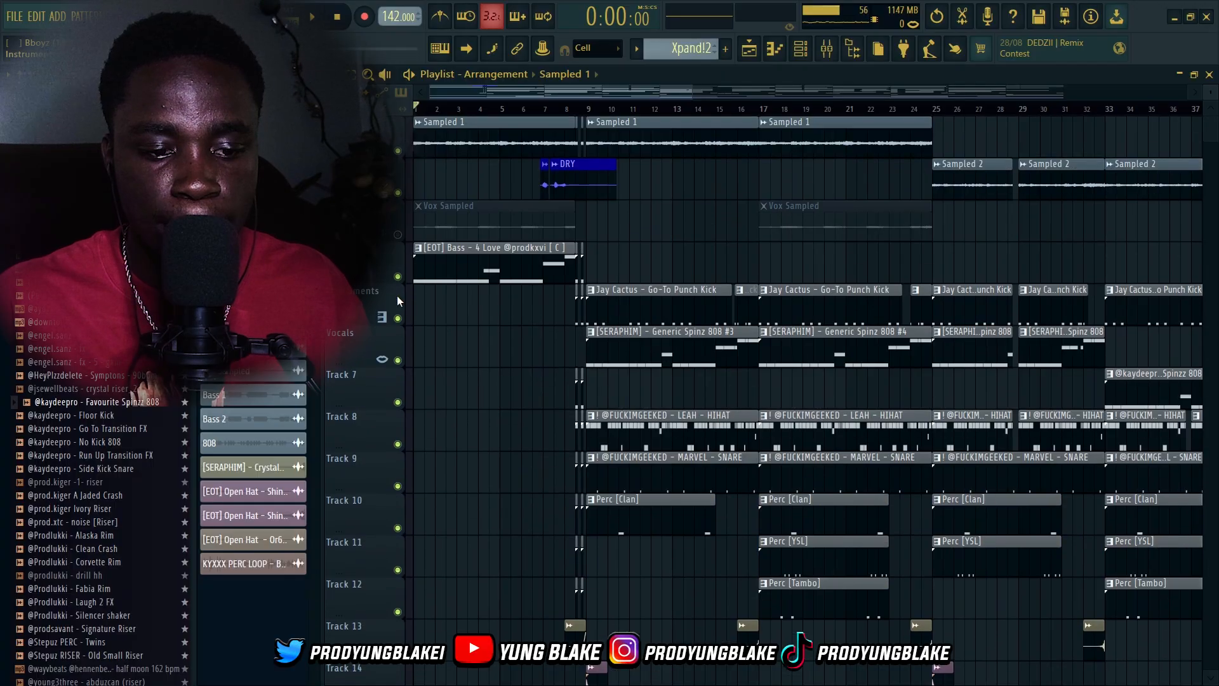
Solo the bass track and open the bass sample's channel settings to inspect its sample and envelope
{"action": "right_click", "coordinate": [397, 277]}
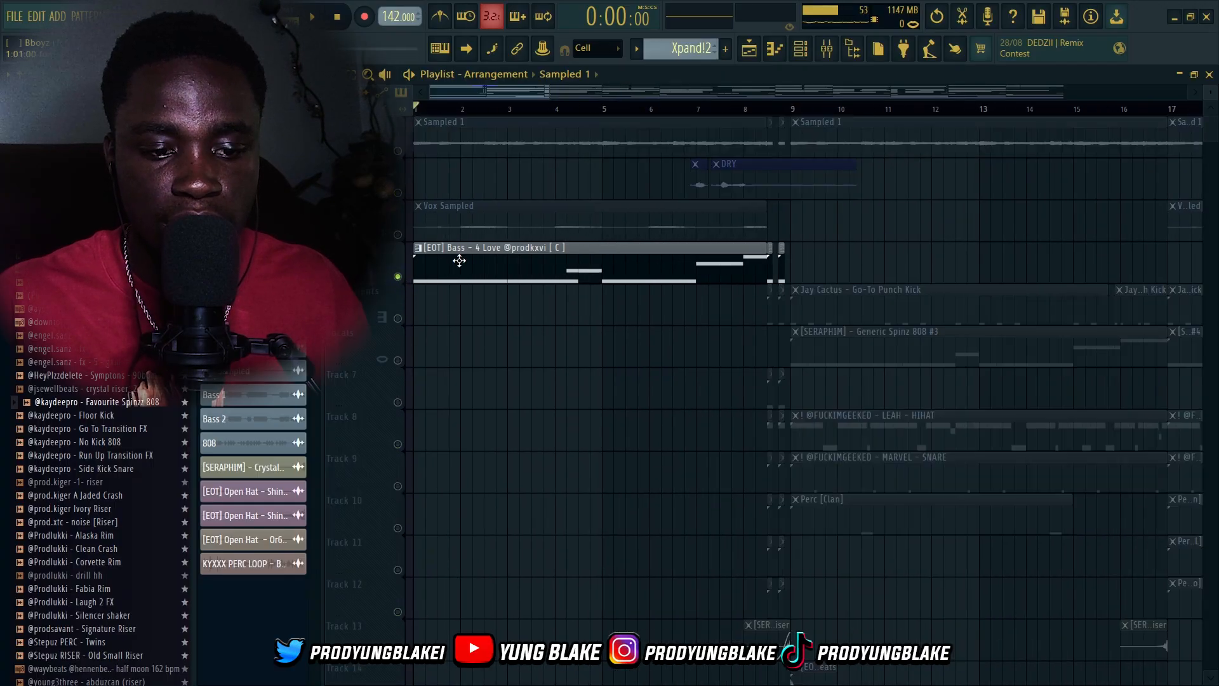
{"action": "double_click", "coordinate": [530, 258]}
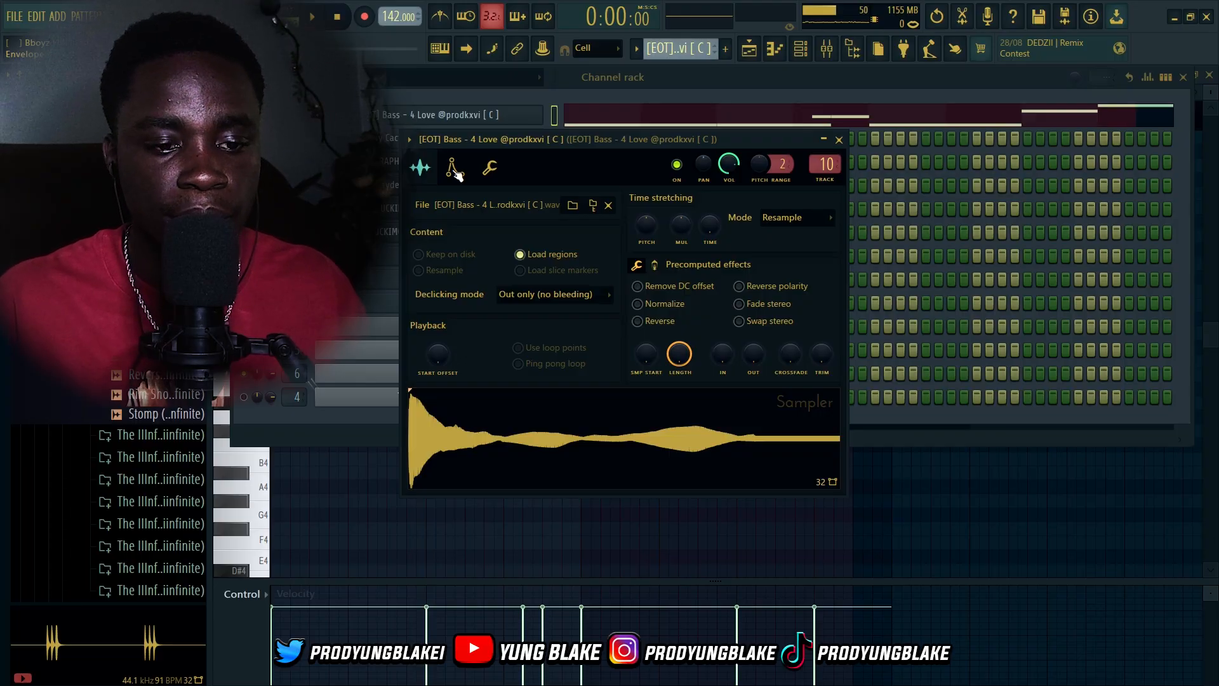
{"action": "left_click", "coordinate": [461, 171]}
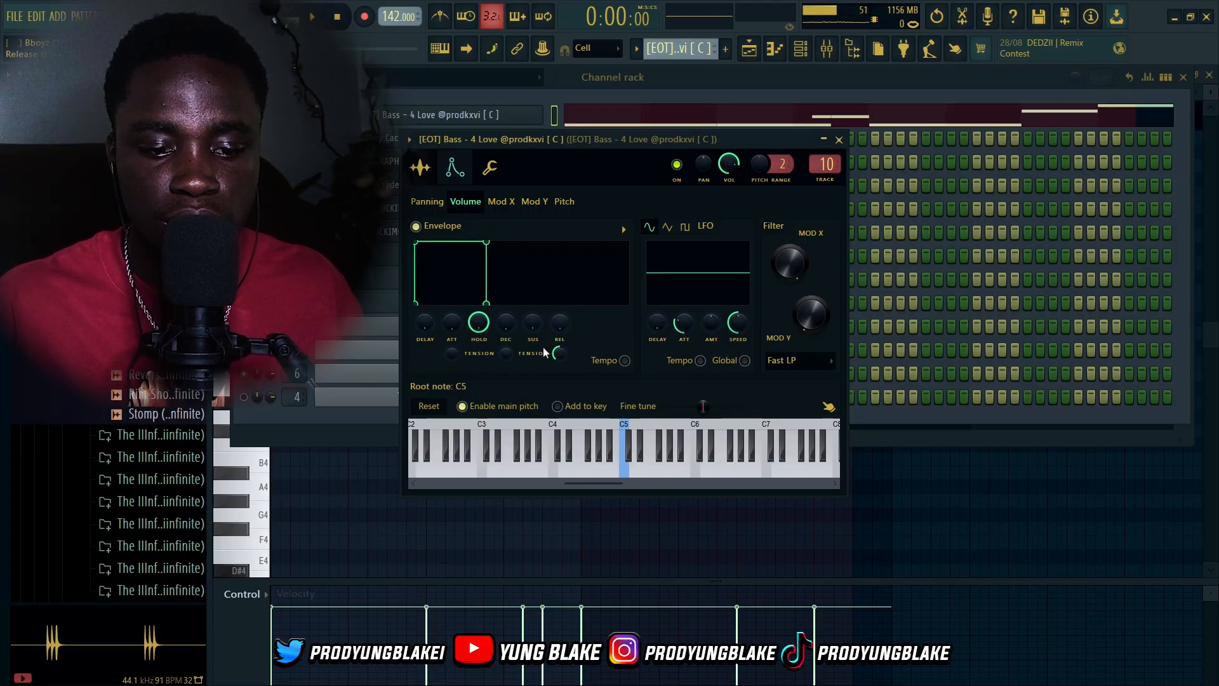
{"action": "left_click", "coordinate": [421, 170]}
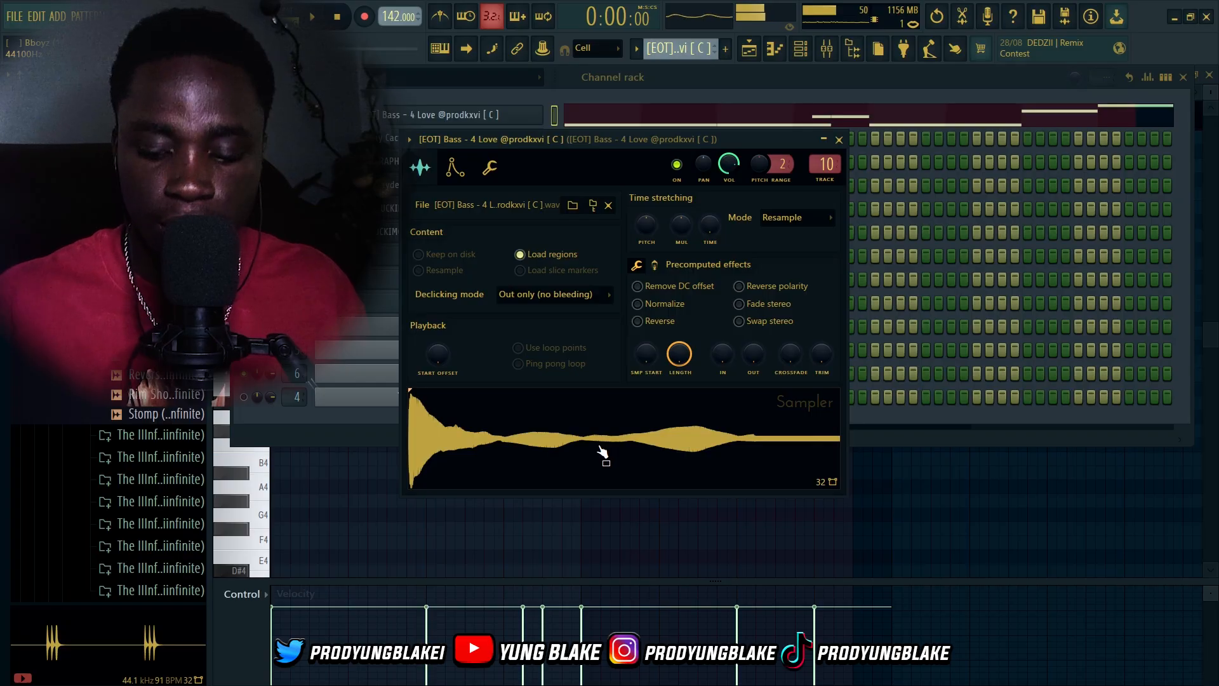
{"action": "left_click", "coordinate": [838, 139]}
Open the bass pattern in the piano roll and play it back
{"action": "key", "text": "F6"}
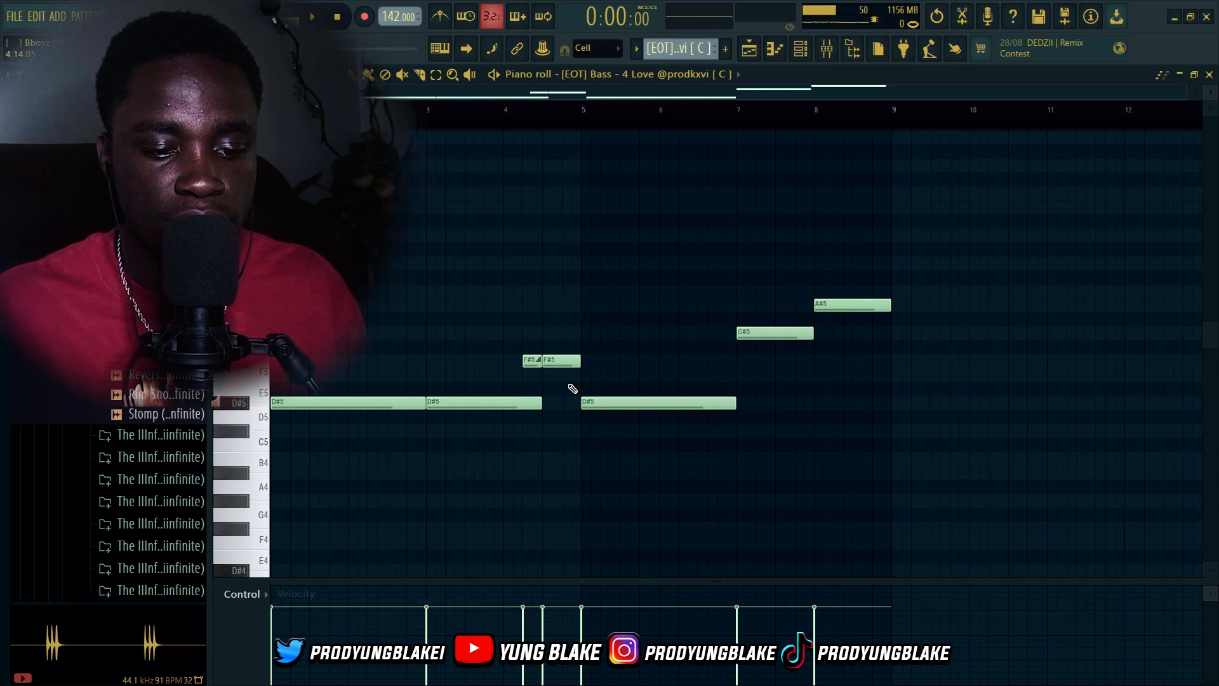
{"action": "key", "text": "space"}
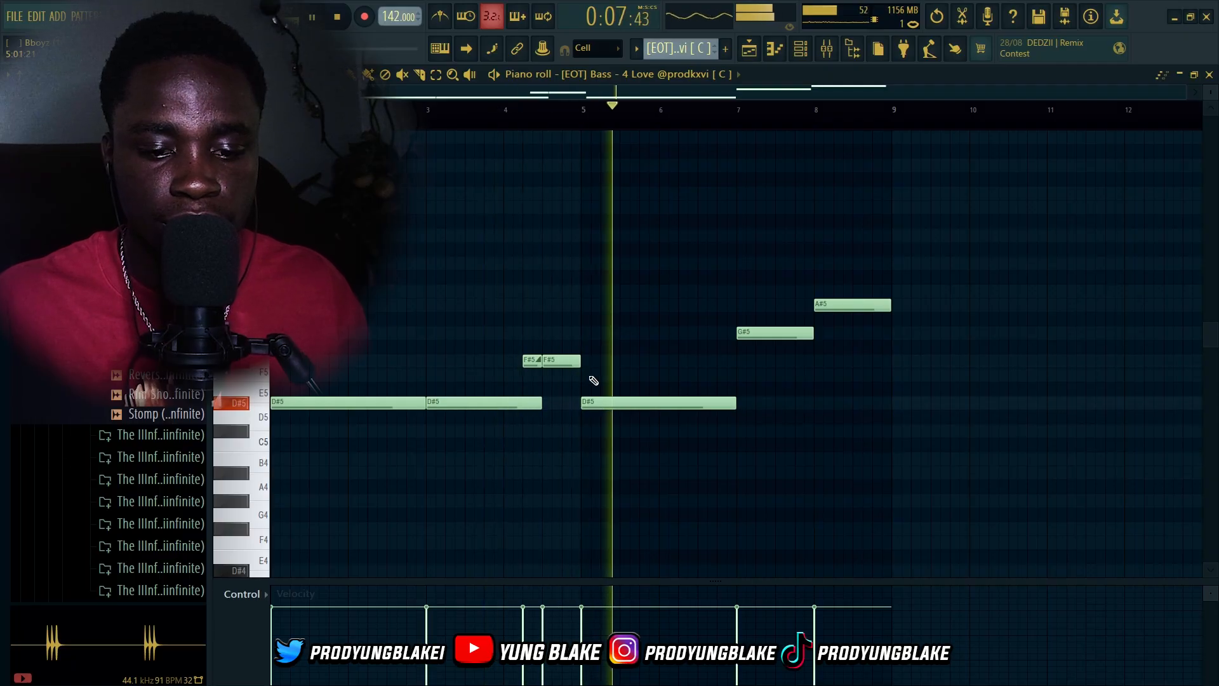
{"action": "key", "text": "space"}
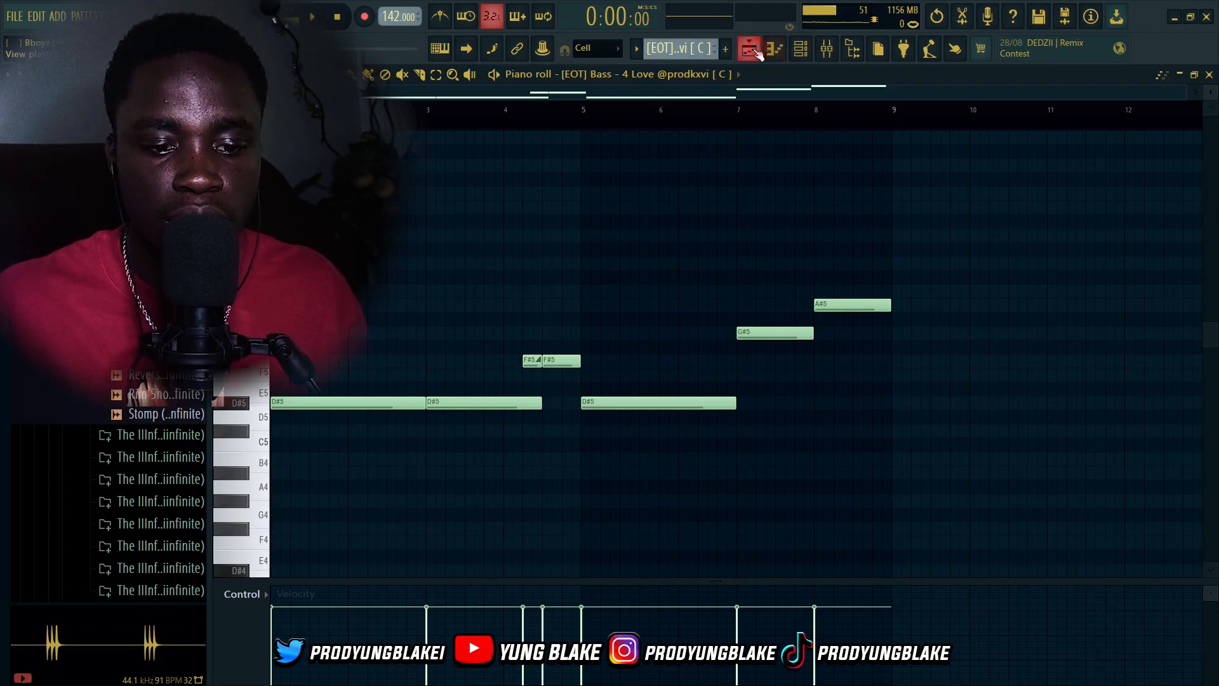
Return to the playlist and undo the bass track solo
{"action": "left_click", "coordinate": [751, 49]}
{"action": "key", "text": "ctrl+z"}
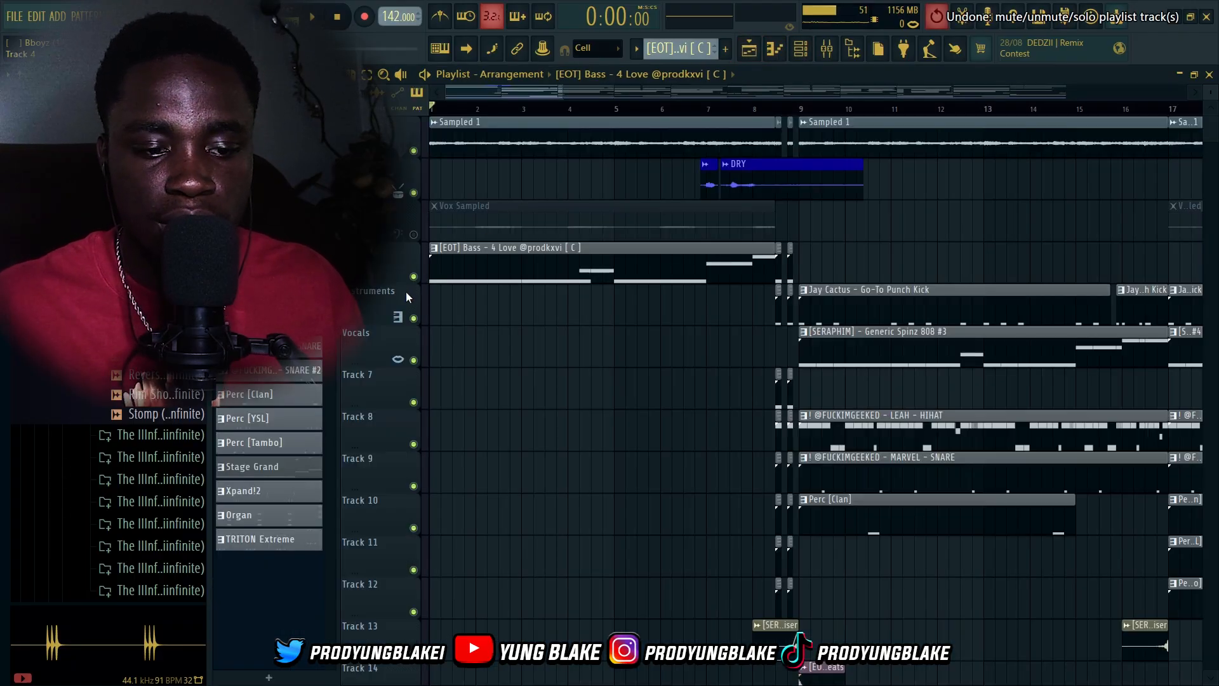
{"action": "scroll", "coordinate": [582, 345], "scroll_direction": "down", "scroll_amount": 1}
{"action": "scroll", "coordinate": [418, 292], "scroll_direction": "up", "scroll_amount": 1}
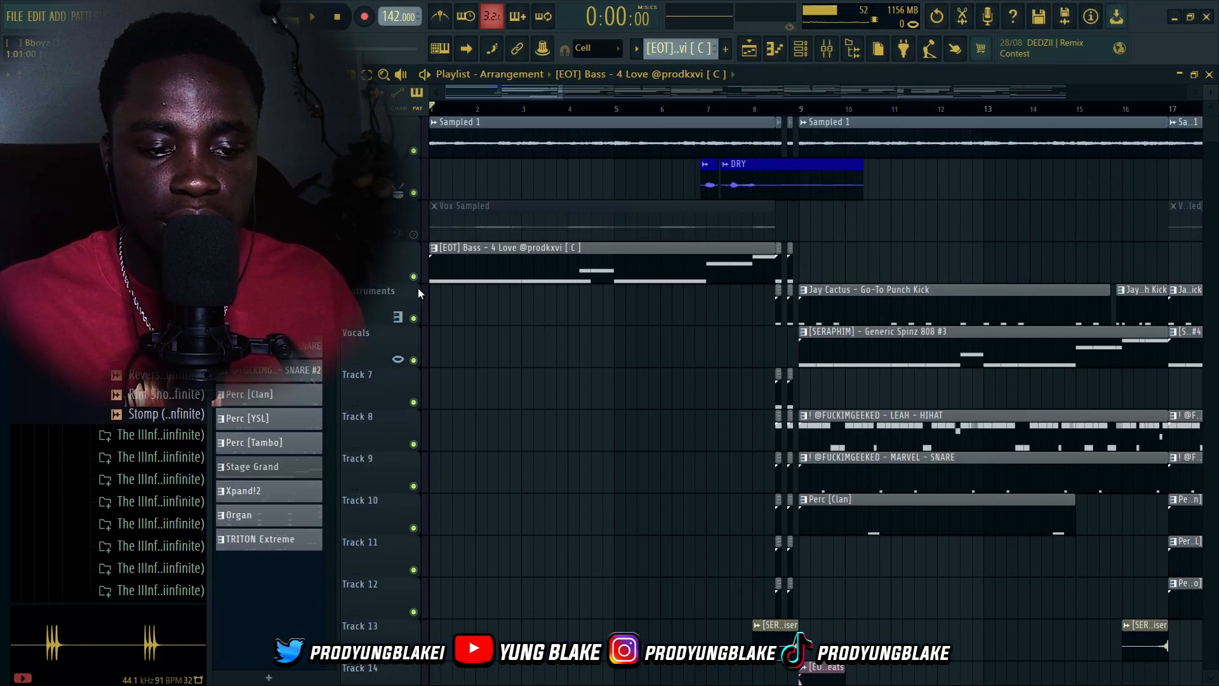
Solo the bass and Sampled 1 tracks together, play them back, and undo both mute changes
{"action": "right_click", "coordinate": [413, 277]}
{"action": "left_click", "coordinate": [413, 149]}
{"action": "key", "text": "space"}
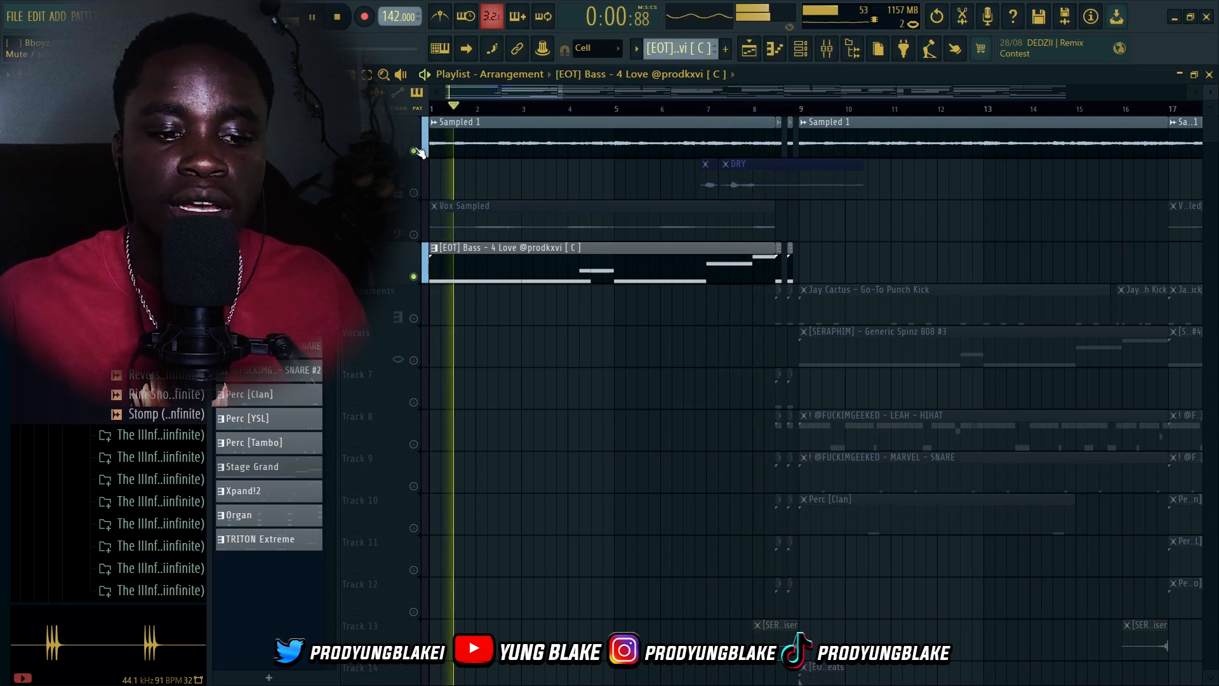
{"action": "key", "text": "space"}
{"action": "key", "text": "ctrl+z"}
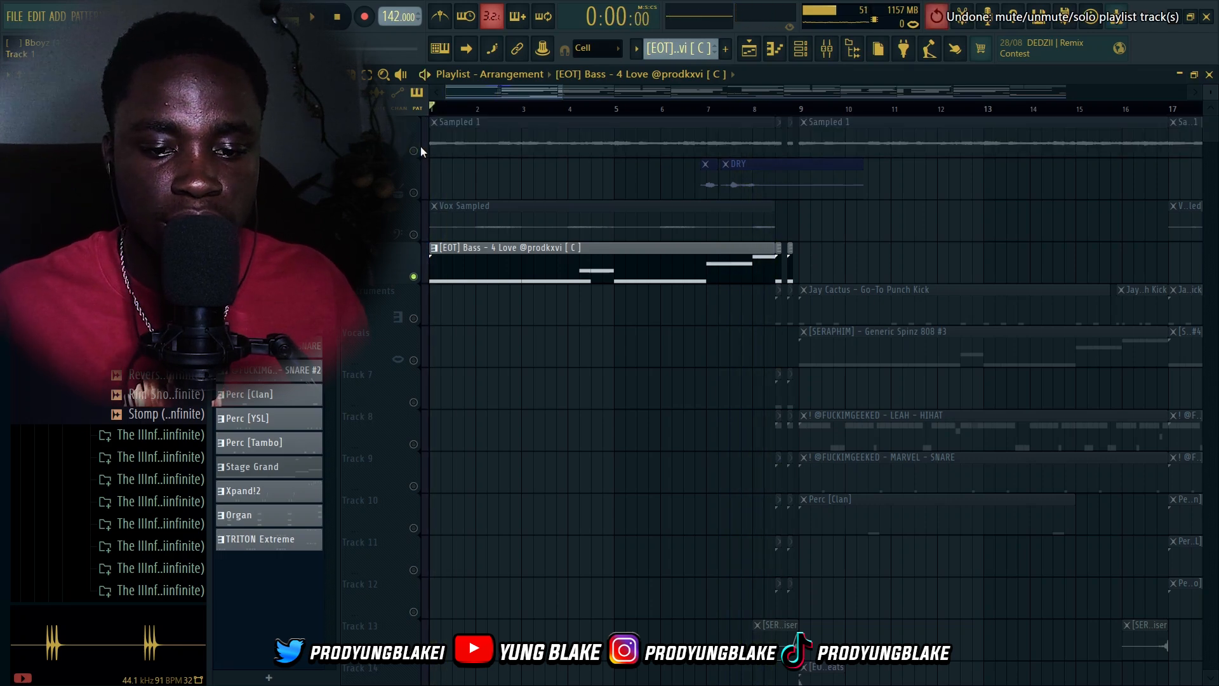
{"action": "key", "text": "ctrl+z"}
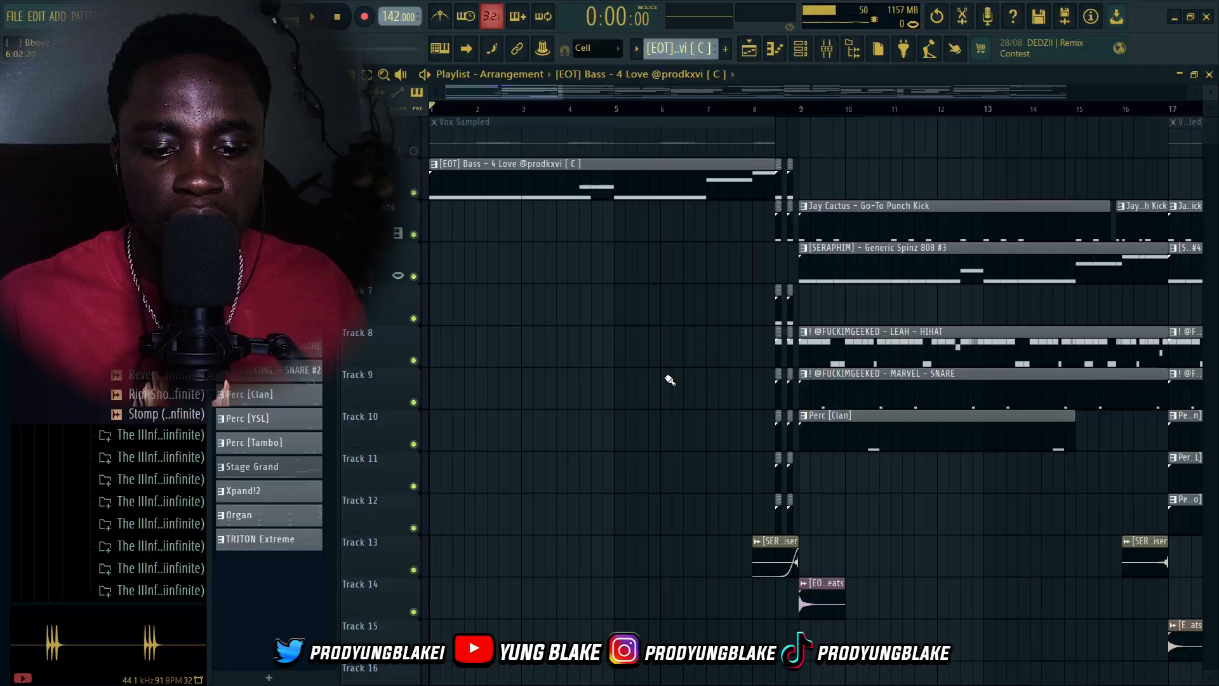
Solo the Stage Grand track and open its pattern in the piano roll
{"action": "scroll", "coordinate": [670, 380], "scroll_direction": "down", "scroll_amount": 8}
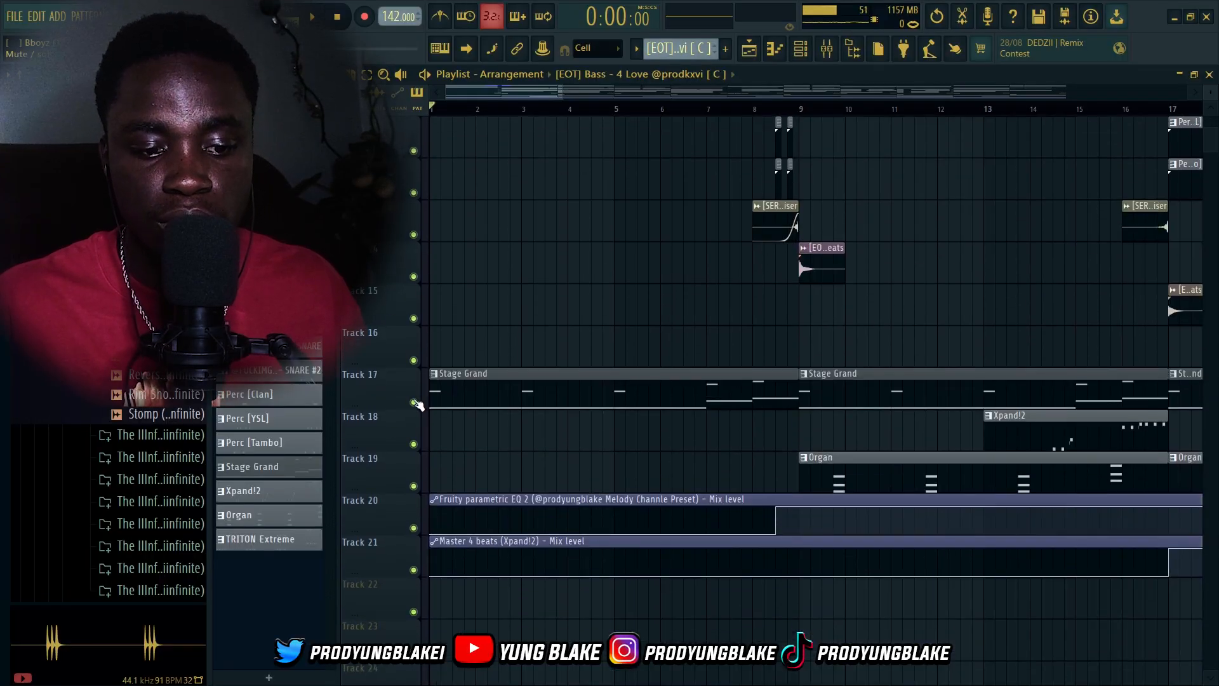
{"action": "right_click", "coordinate": [414, 403]}
{"action": "double_click", "coordinate": [479, 394]}
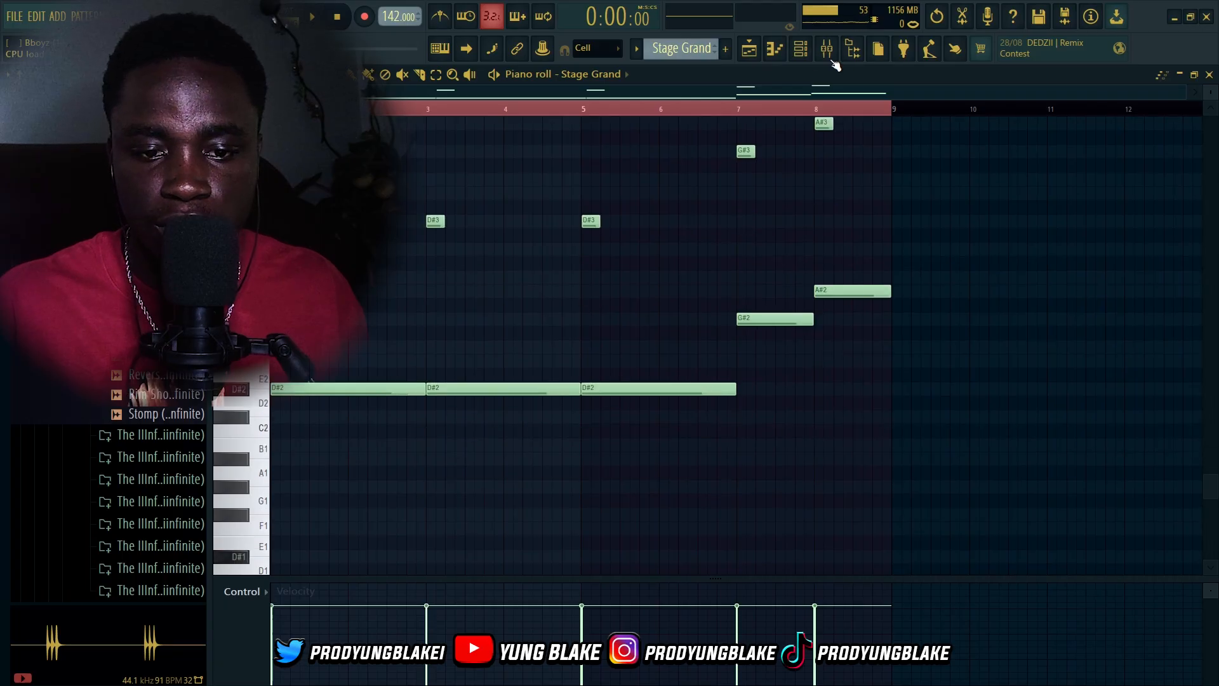
Open the Stage Grand channel's FLEX instrument from the channel rack to inspect its Stage Grand lite preset
{"action": "left_click", "coordinate": [801, 48]}
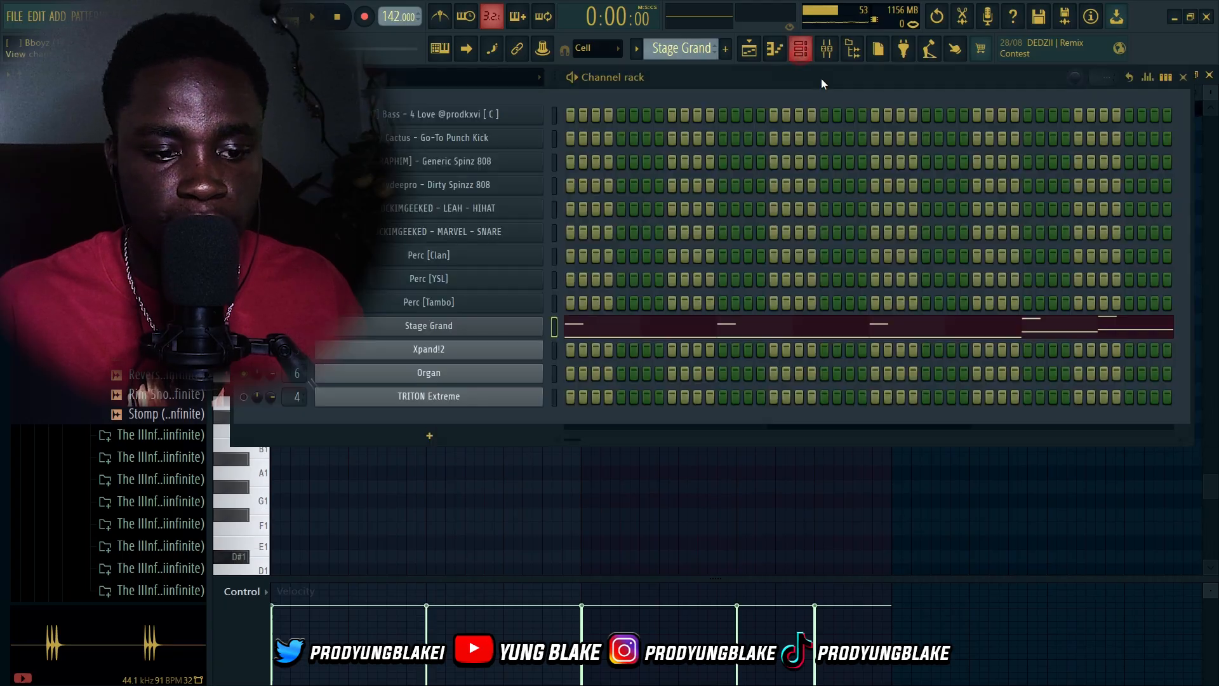
{"action": "left_click", "coordinate": [453, 323]}
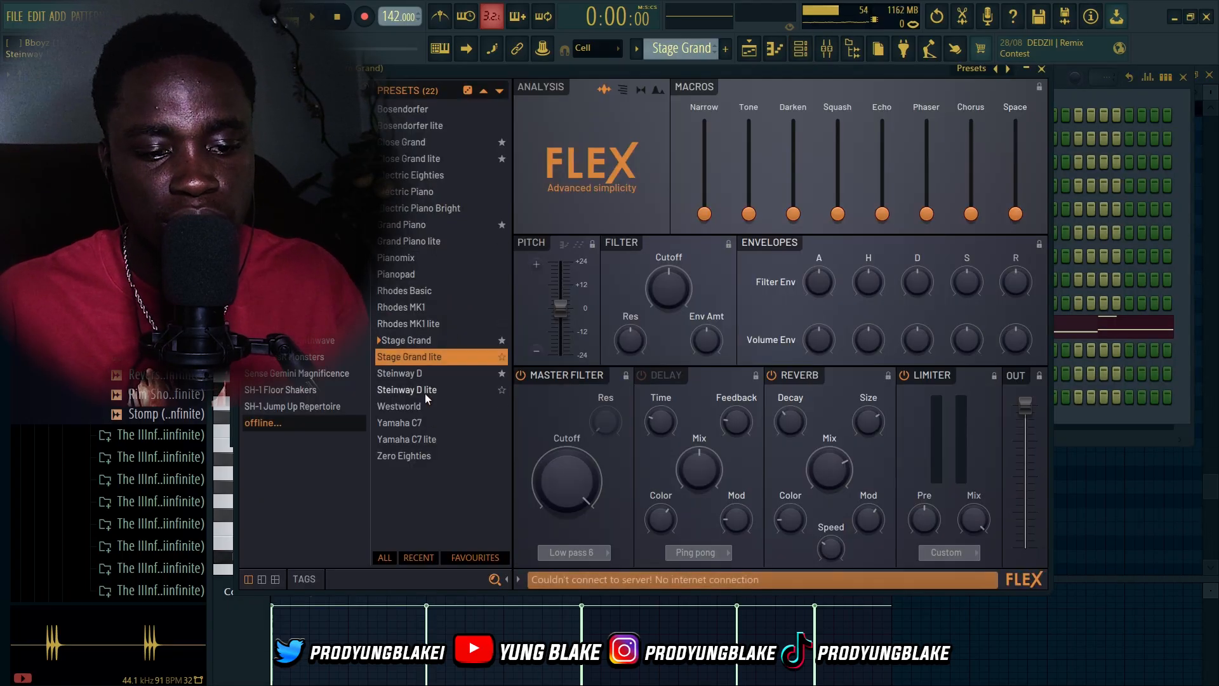
{"action": "left_click", "coordinate": [1042, 70]}
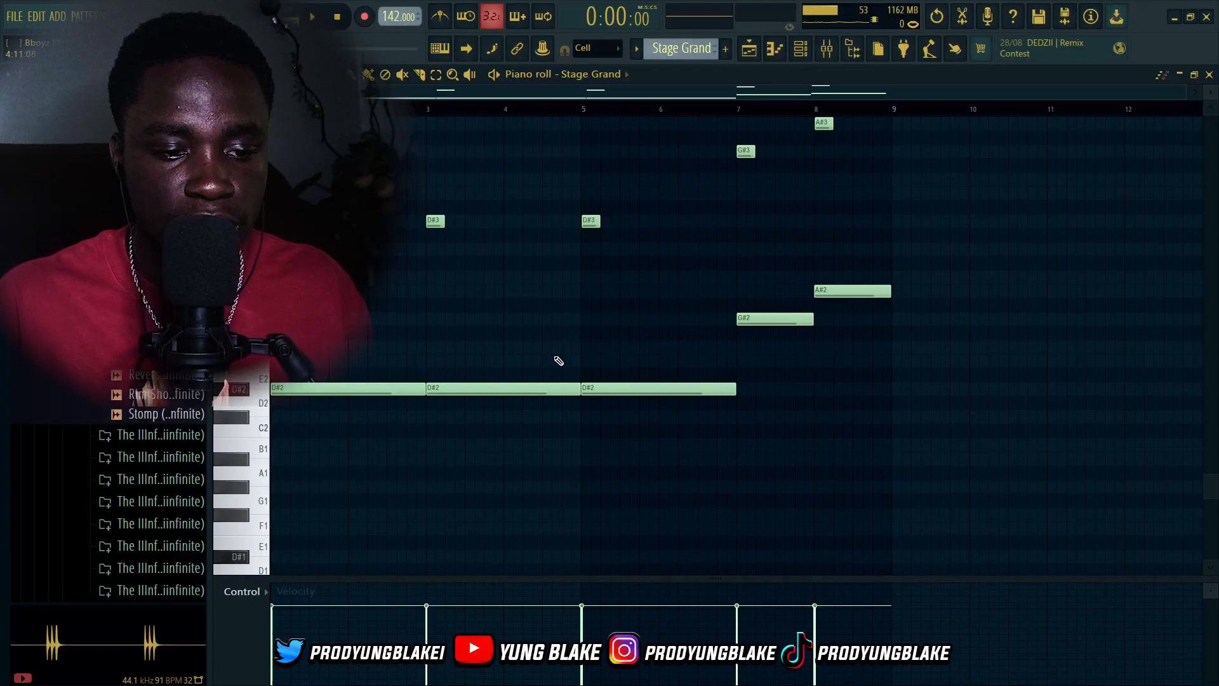
Return to the playlist, solo the Stage Grand track and unmute the bass and Sampled 1 tracks alongside it
{"action": "scroll", "coordinate": [558, 360], "scroll_direction": "up", "scroll_amount": 3}
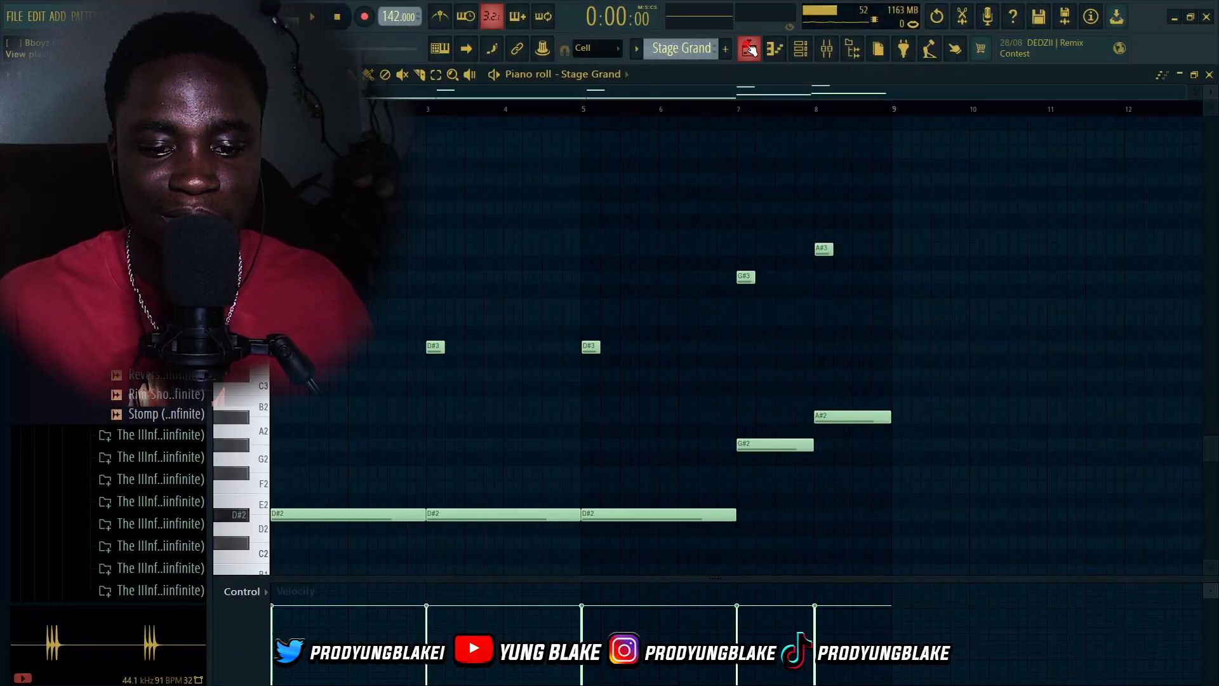
{"action": "left_click", "coordinate": [749, 49]}
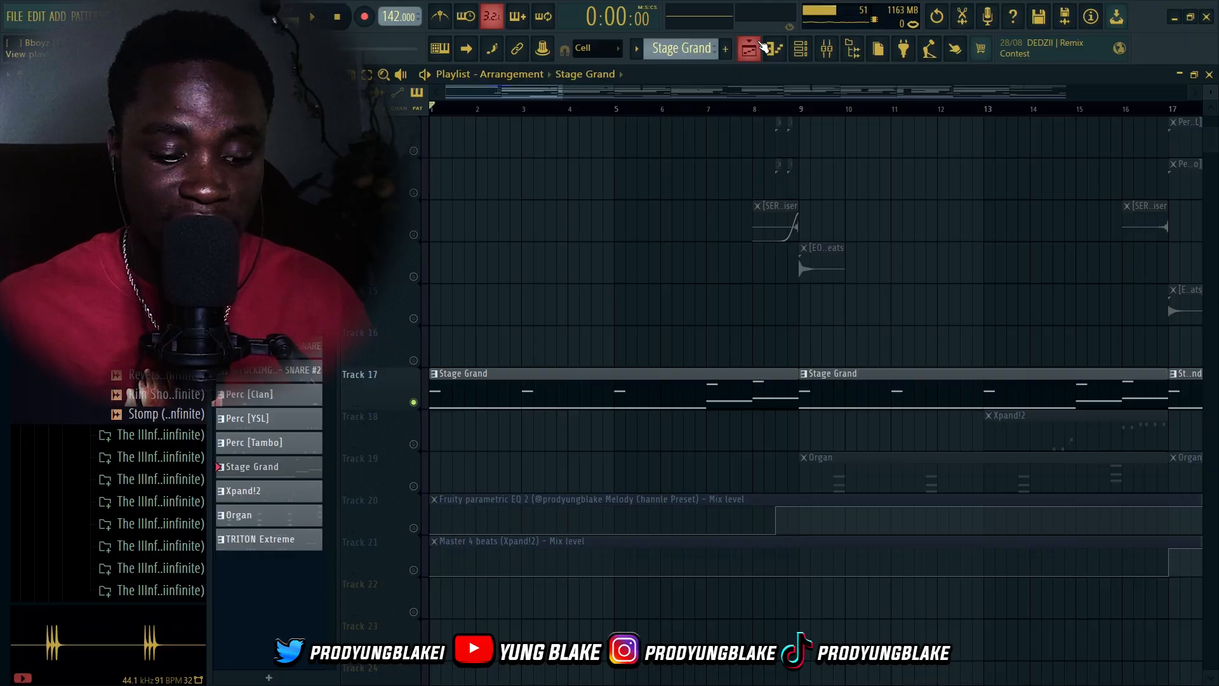
{"action": "scroll", "coordinate": [675, 275], "scroll_direction": "up", "scroll_amount": 5}
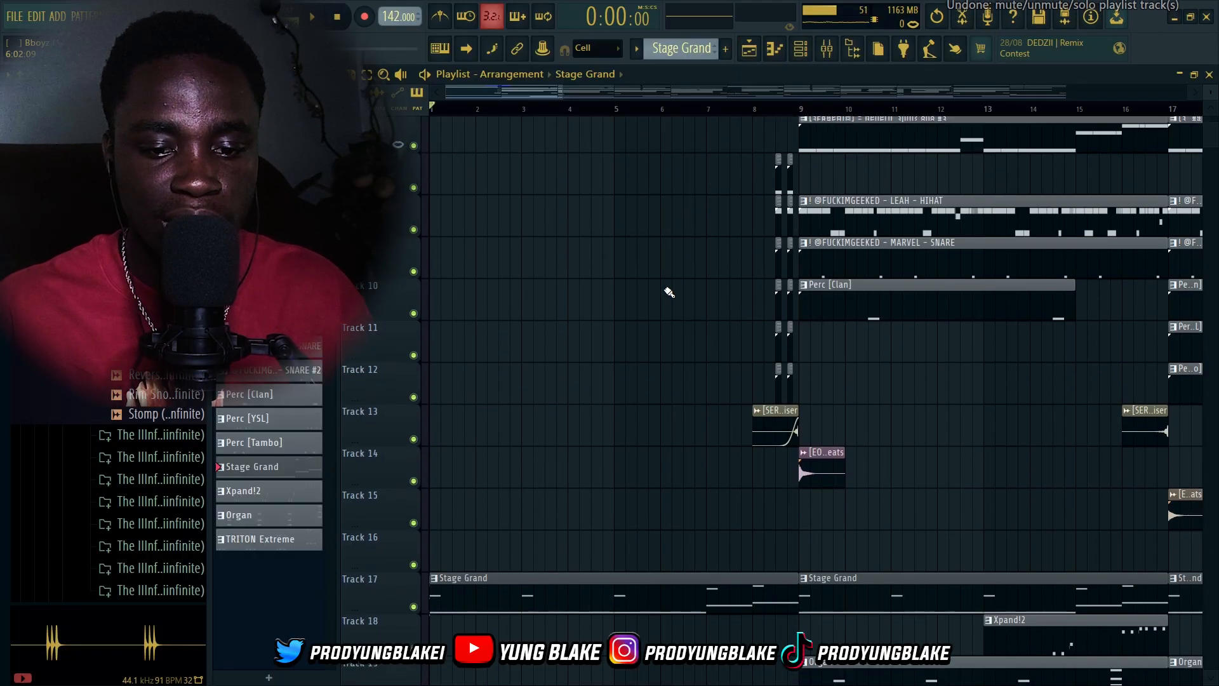
{"action": "scroll", "coordinate": [675, 275], "scroll_direction": "down", "scroll_amount": 6}
{"action": "scroll", "coordinate": [605, 379], "scroll_direction": "up", "scroll_amount": 4}
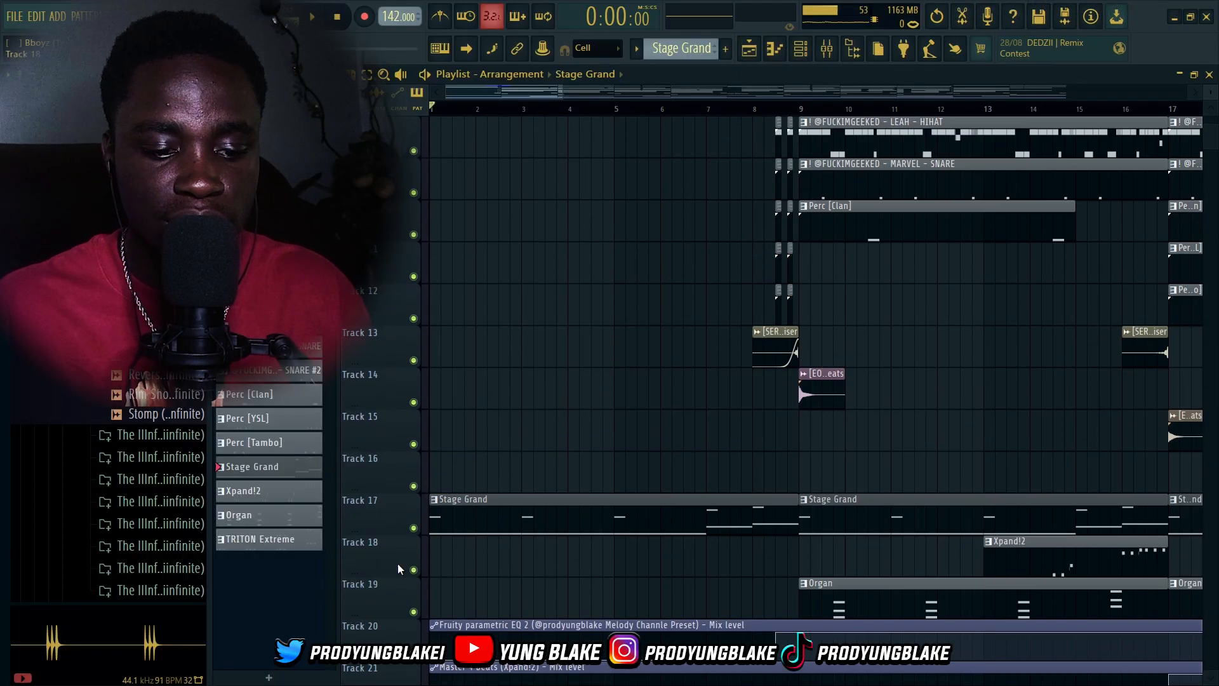
{"action": "right_click", "coordinate": [413, 528]}
{"action": "scroll", "coordinate": [460, 476], "scroll_direction": "up", "scroll_amount": 7}
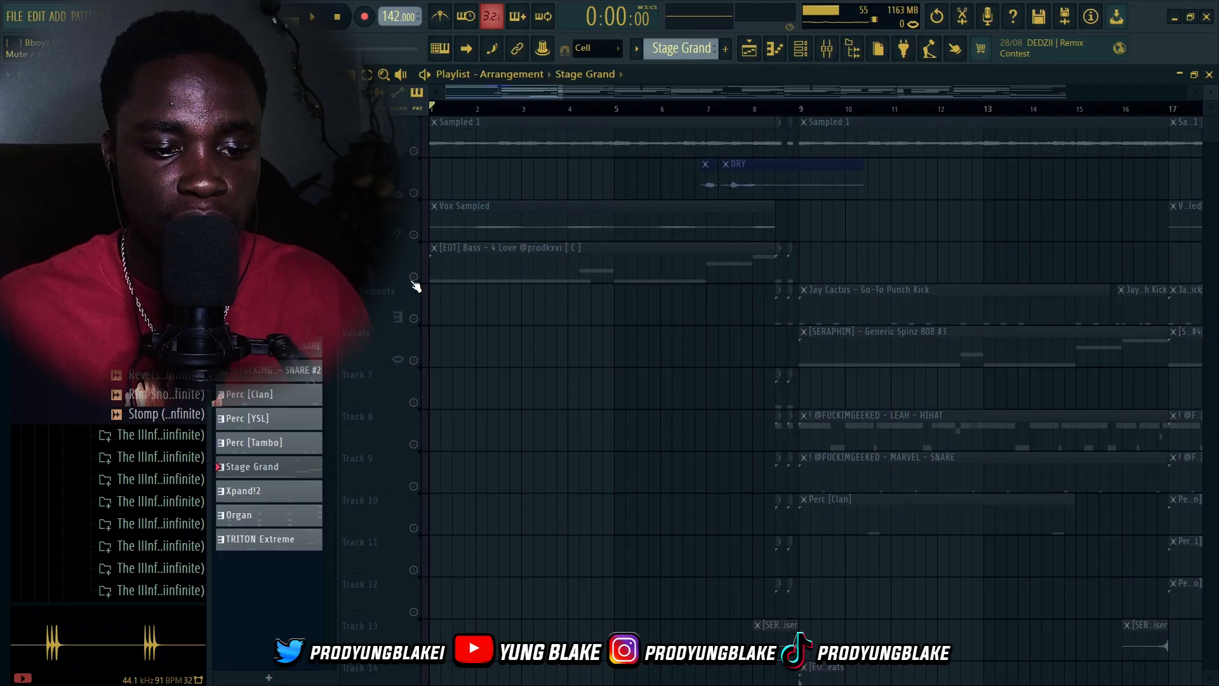
{"action": "left_click", "coordinate": [414, 277]}
{"action": "left_click", "coordinate": [413, 151]}
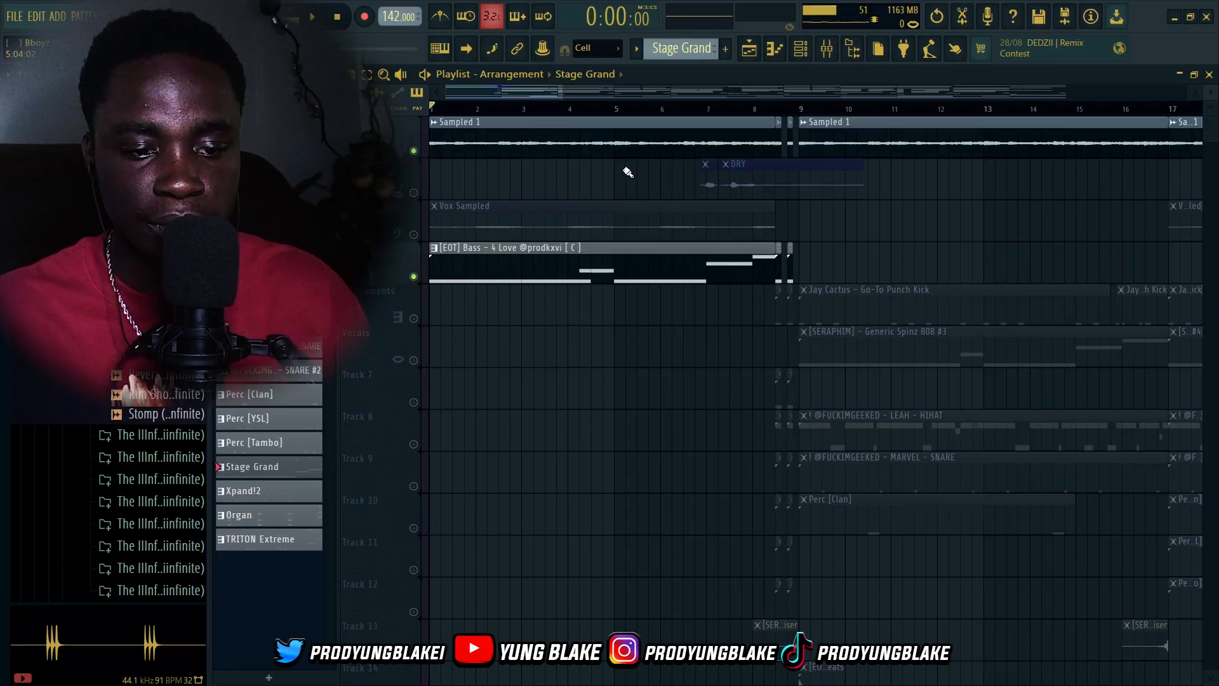
Play back the Stage Grand, bass and Sampled 1 tracks together, following the Stage Grand track, and stop
{"action": "key", "text": "space"}
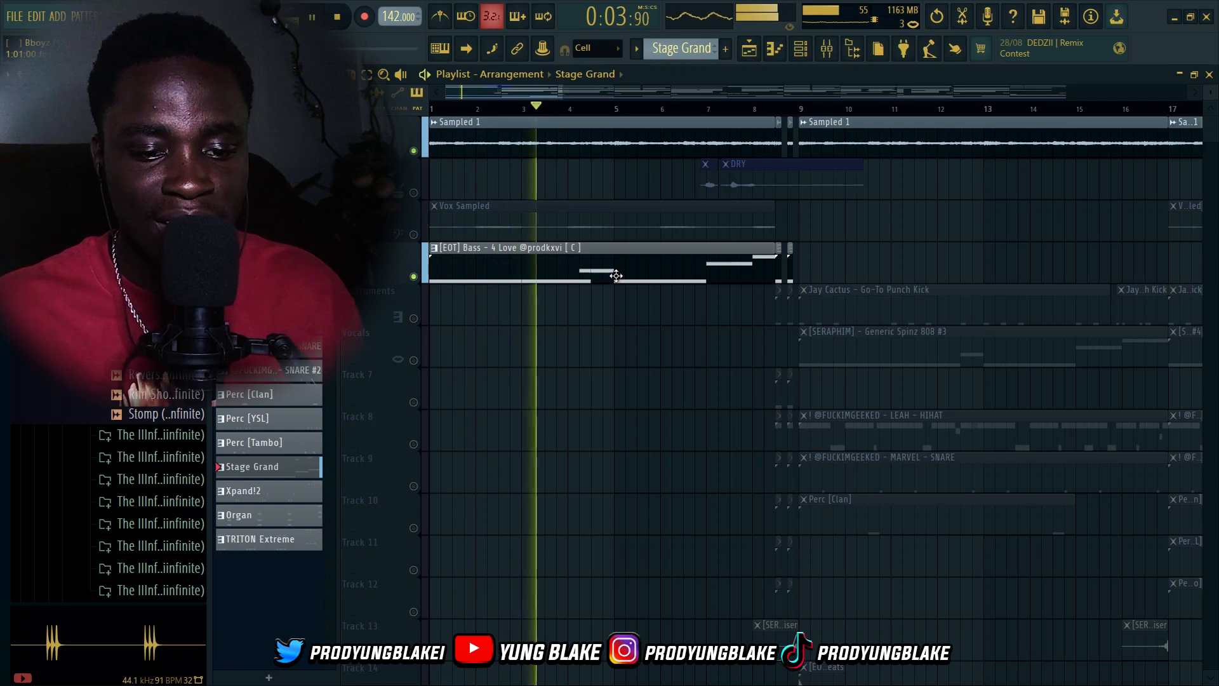
{"action": "scroll", "coordinate": [626, 308], "scroll_direction": "down", "scroll_amount": 10}
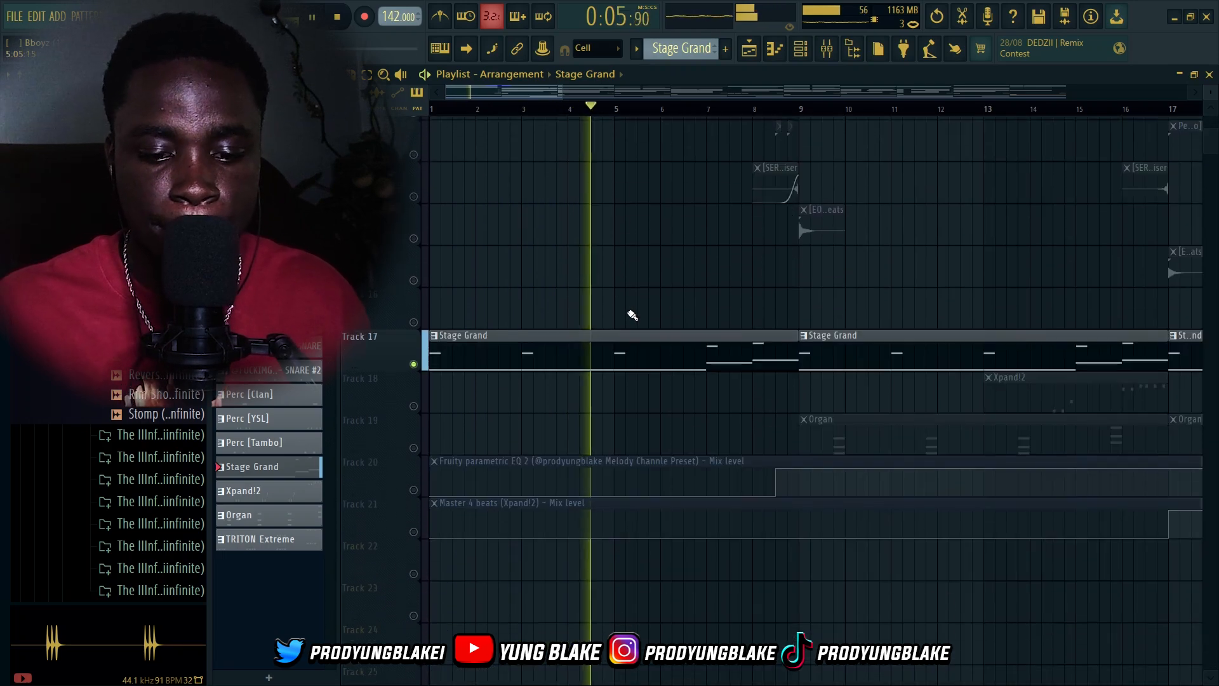
{"action": "scroll", "coordinate": [632, 315], "scroll_direction": "down", "scroll_amount": 3}
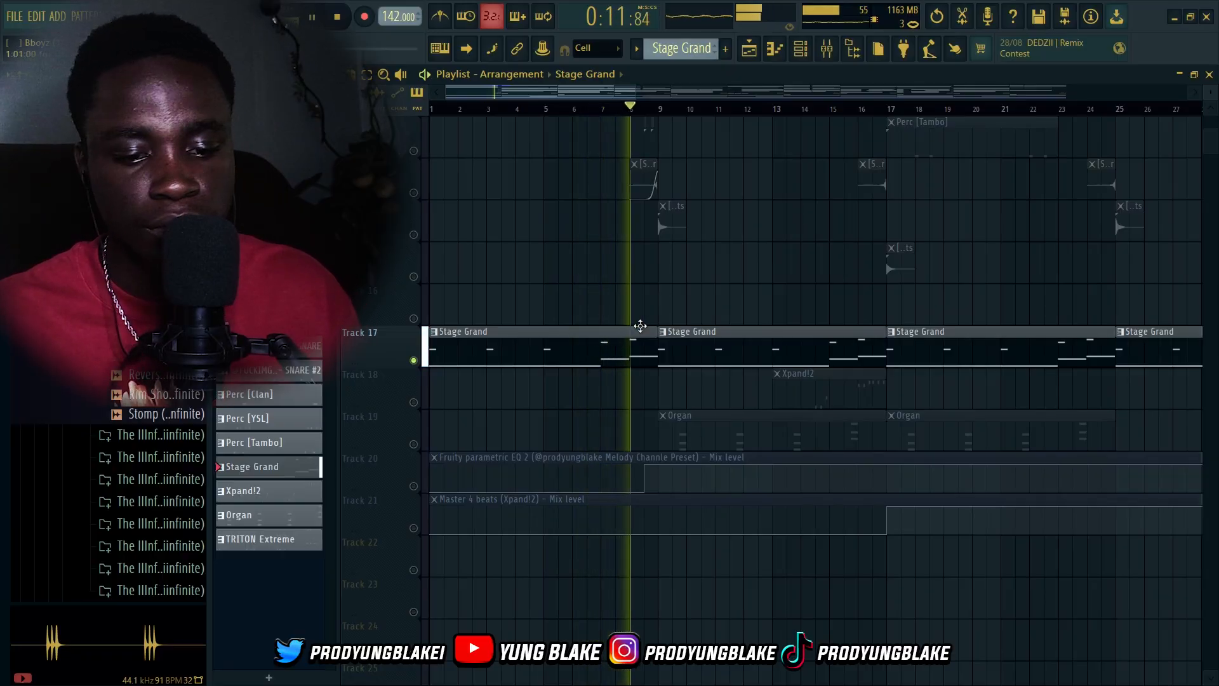
{"action": "key", "text": "space"}
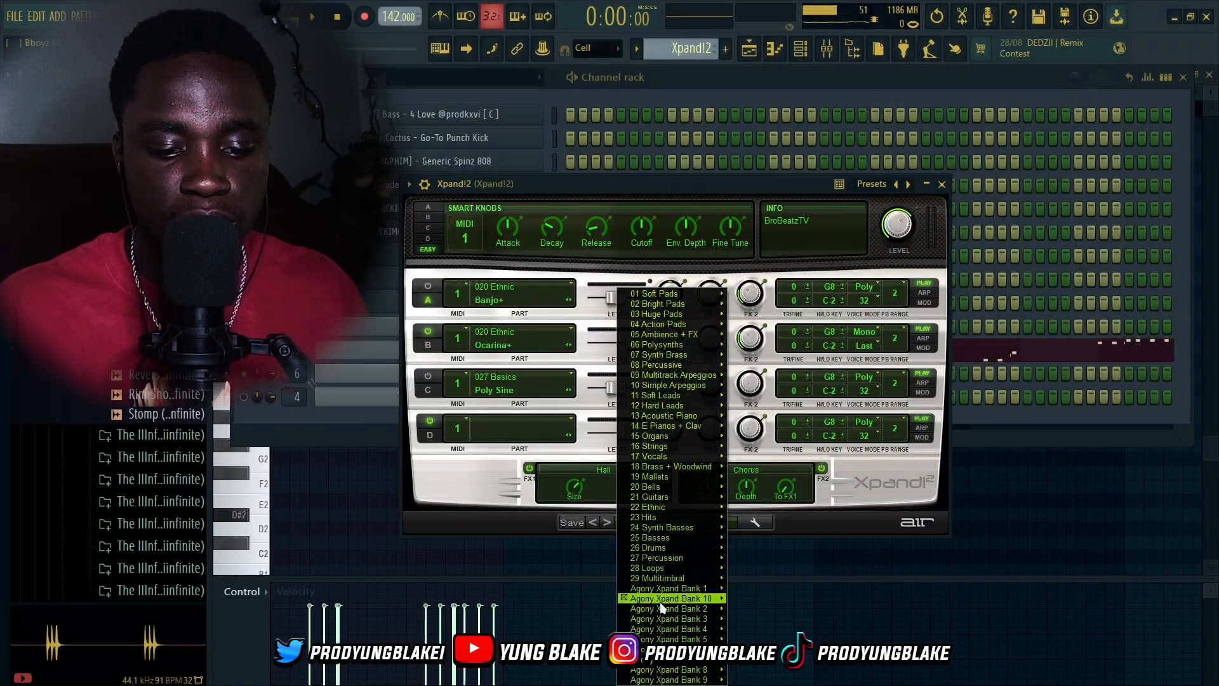
Browse the Xpand!2 preset list to inspect its flute (5) preset, then close the plugin window
{"action": "mouse_move", "coordinate": [661, 601]}
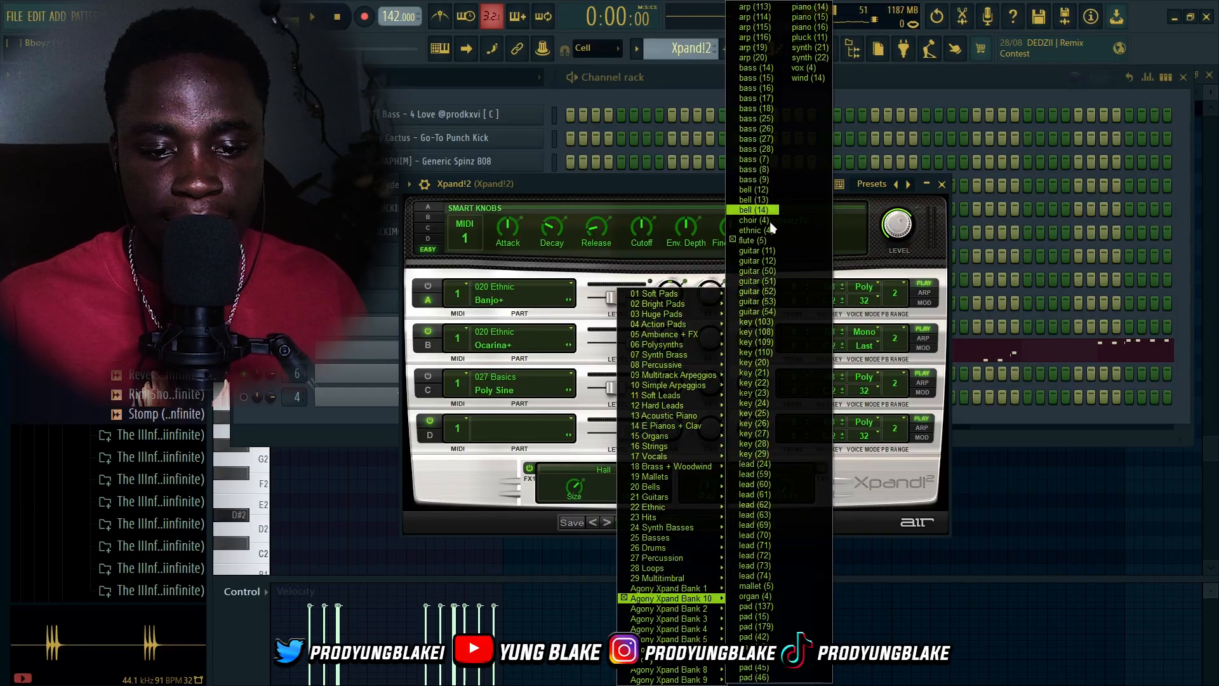
{"action": "left_click", "coordinate": [944, 187]}
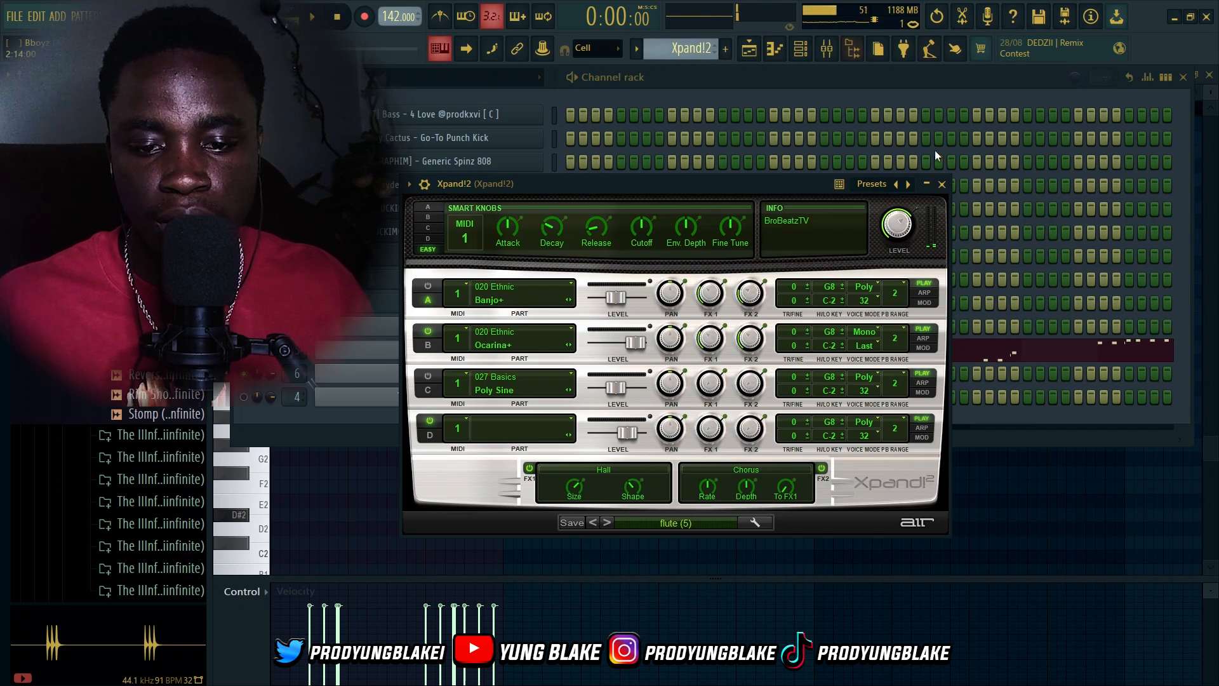
{"action": "left_click", "coordinate": [943, 186]}
Open the Xpand!2 channel's pattern in the piano roll from the channel rack
{"action": "left_click", "coordinate": [625, 362]}
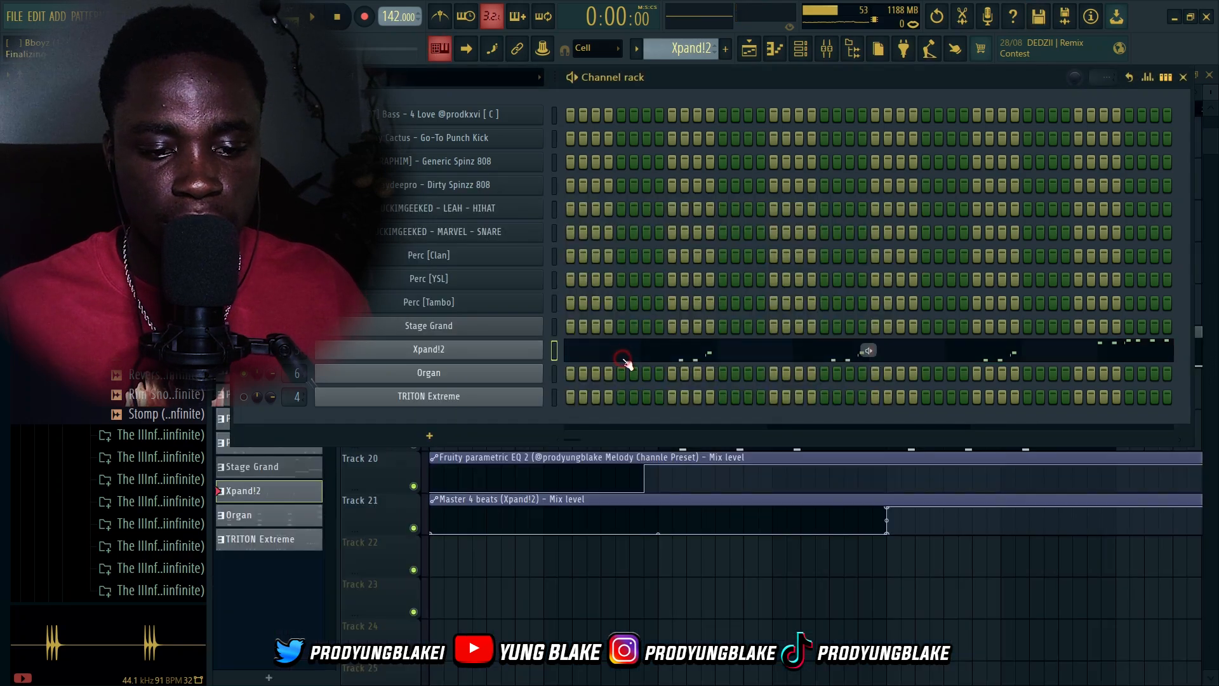
{"action": "scroll", "coordinate": [603, 385], "scroll_direction": "up", "scroll_amount": 4}
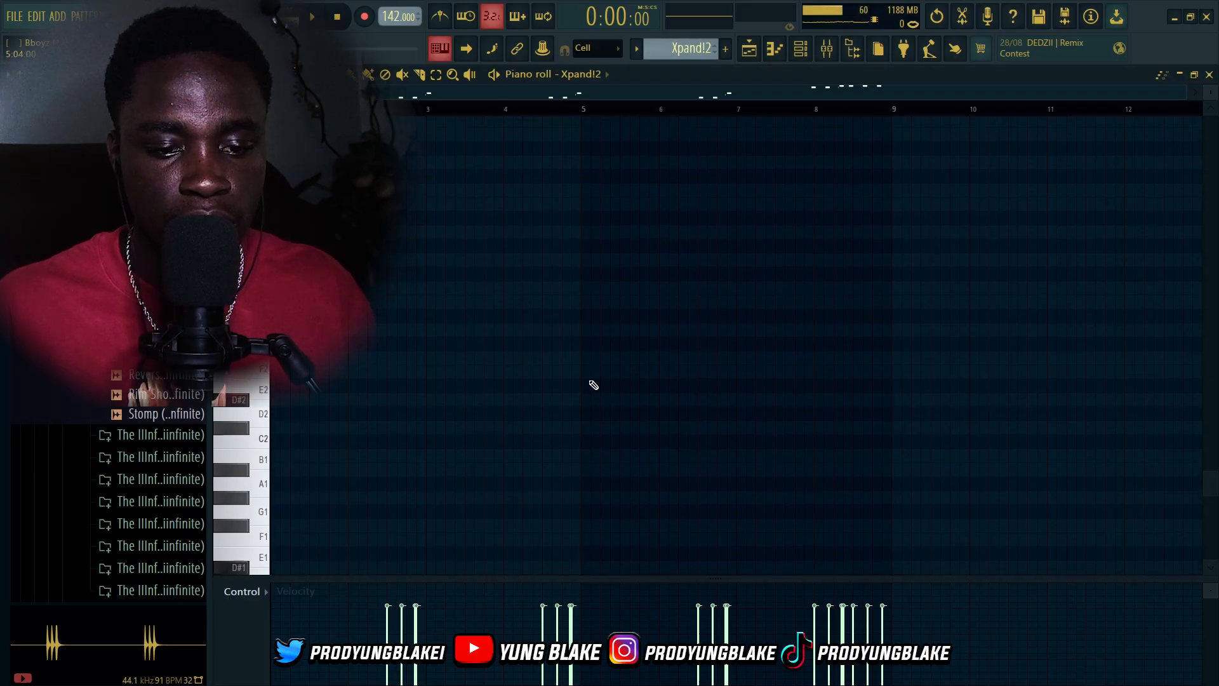
{"action": "scroll", "coordinate": [574, 423], "scroll_direction": "up", "scroll_amount": 4}
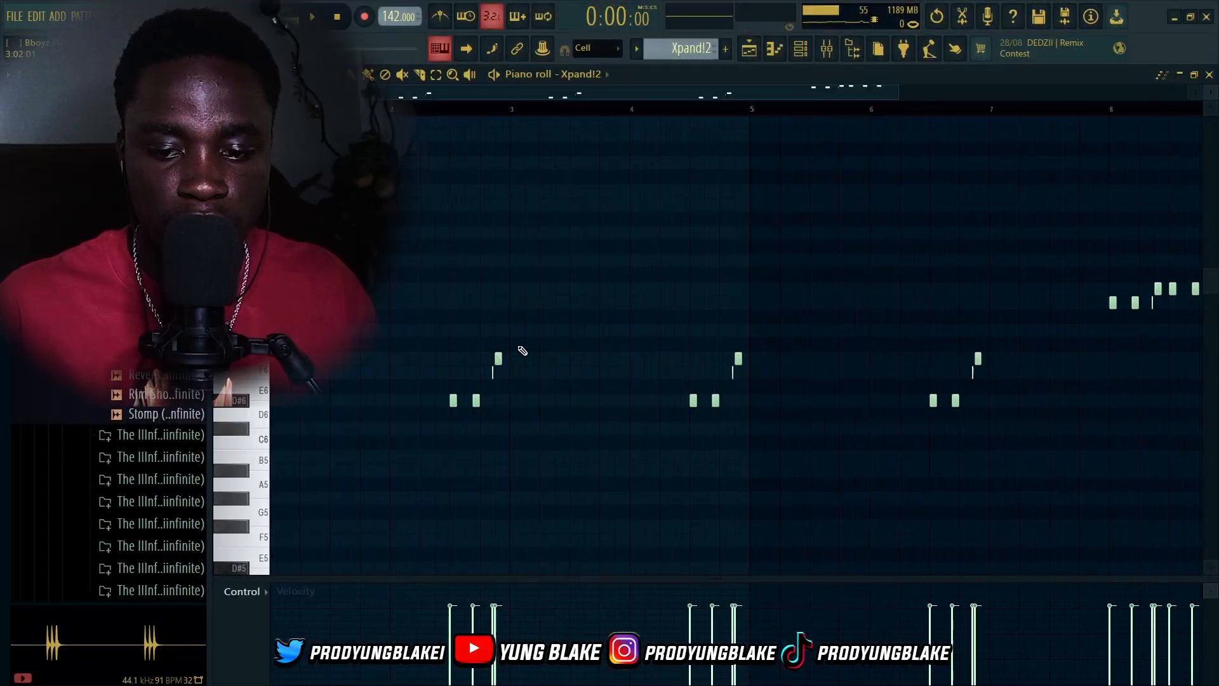
{"action": "scroll", "coordinate": [405, 357], "scroll_direction": "down", "scroll_amount": 3}
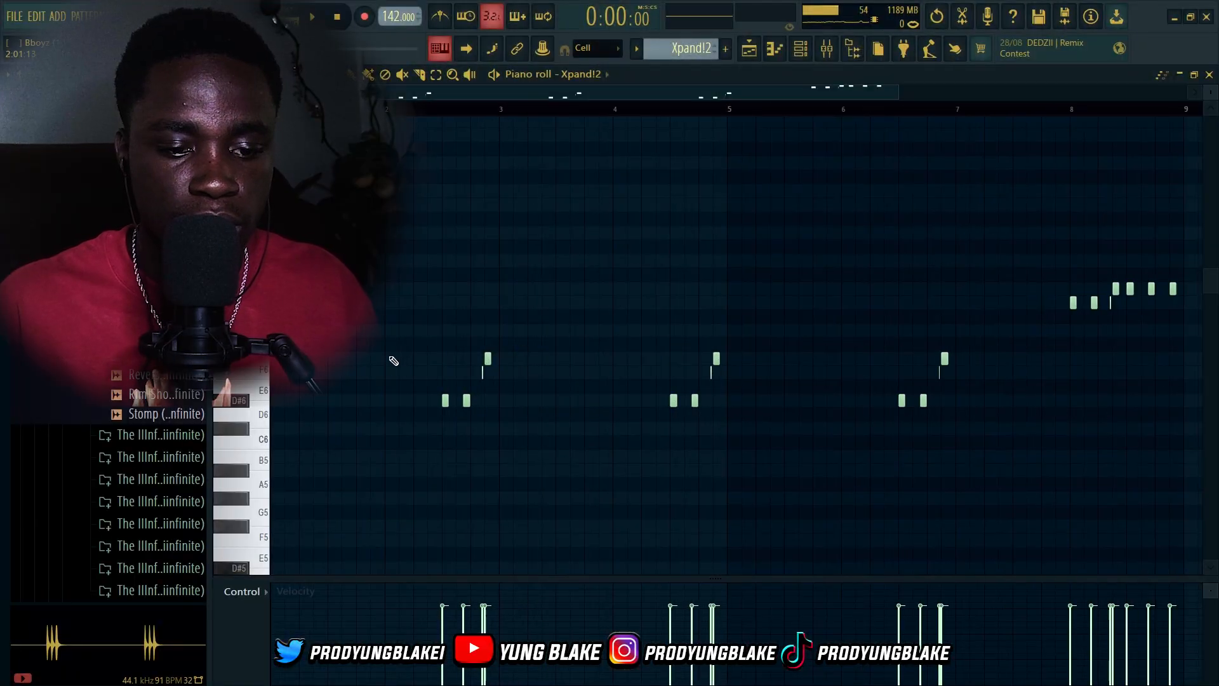
Play the Xpand!2 melody pattern, following its notes through the piano roll, and stop playback
{"action": "key", "text": "space"}
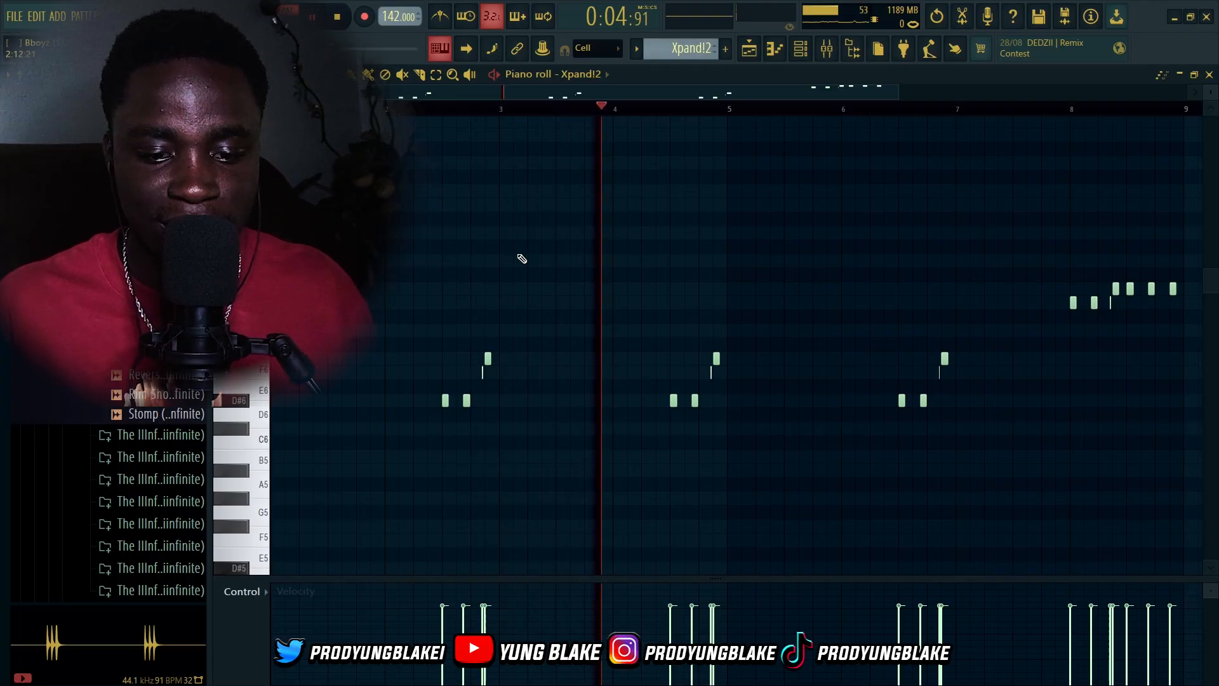
{"action": "scroll", "coordinate": [752, 402], "scroll_direction": "up", "scroll_amount": 2}
{"action": "scroll", "coordinate": [753, 405], "scroll_direction": "up", "scroll_amount": 2}
{"action": "scroll", "coordinate": [735, 424], "scroll_direction": "down", "scroll_amount": 6}
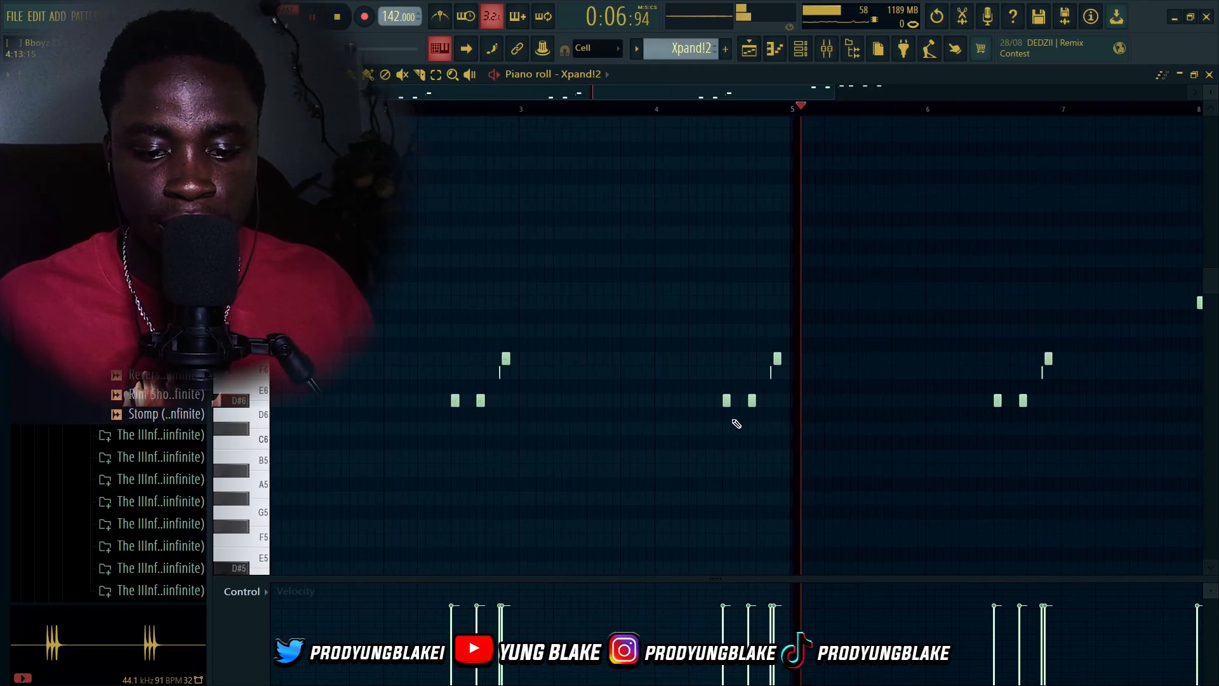
{"action": "scroll", "coordinate": [642, 367], "scroll_direction": "up", "scroll_amount": 5}
{"action": "scroll", "coordinate": [1012, 427], "scroll_direction": "down", "scroll_amount": 4}
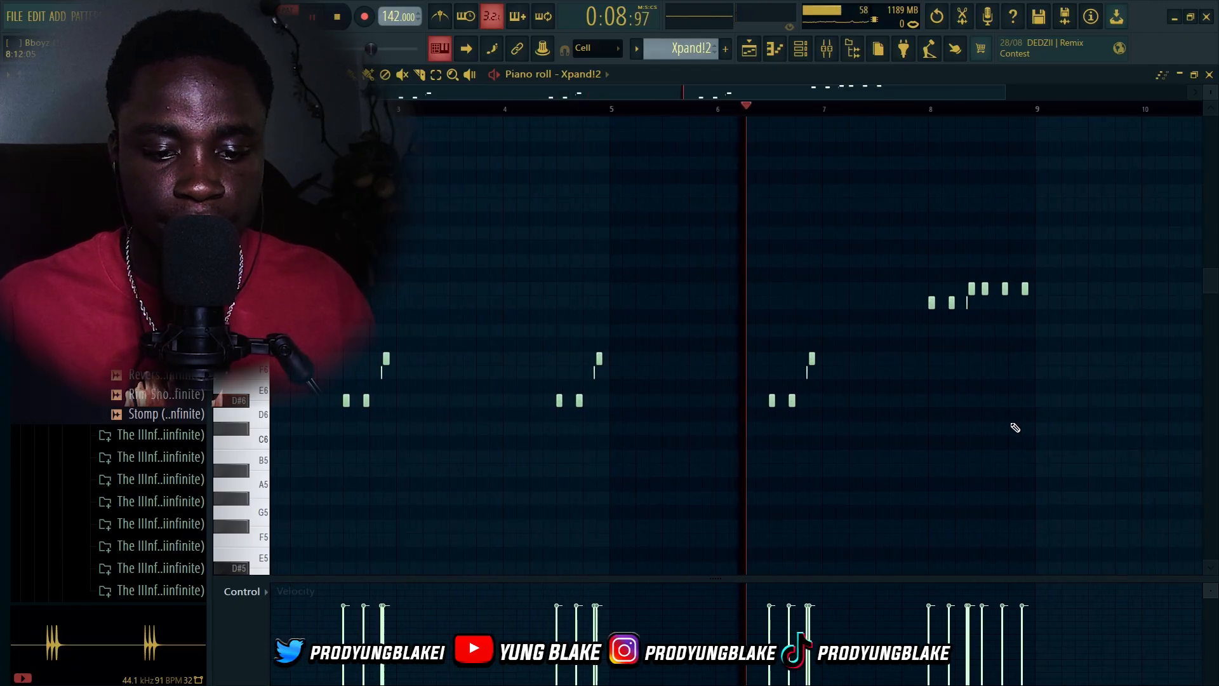
{"action": "scroll", "coordinate": [999, 421], "scroll_direction": "up", "scroll_amount": 3}
{"action": "scroll", "coordinate": [1092, 354], "scroll_direction": "up", "scroll_amount": 2}
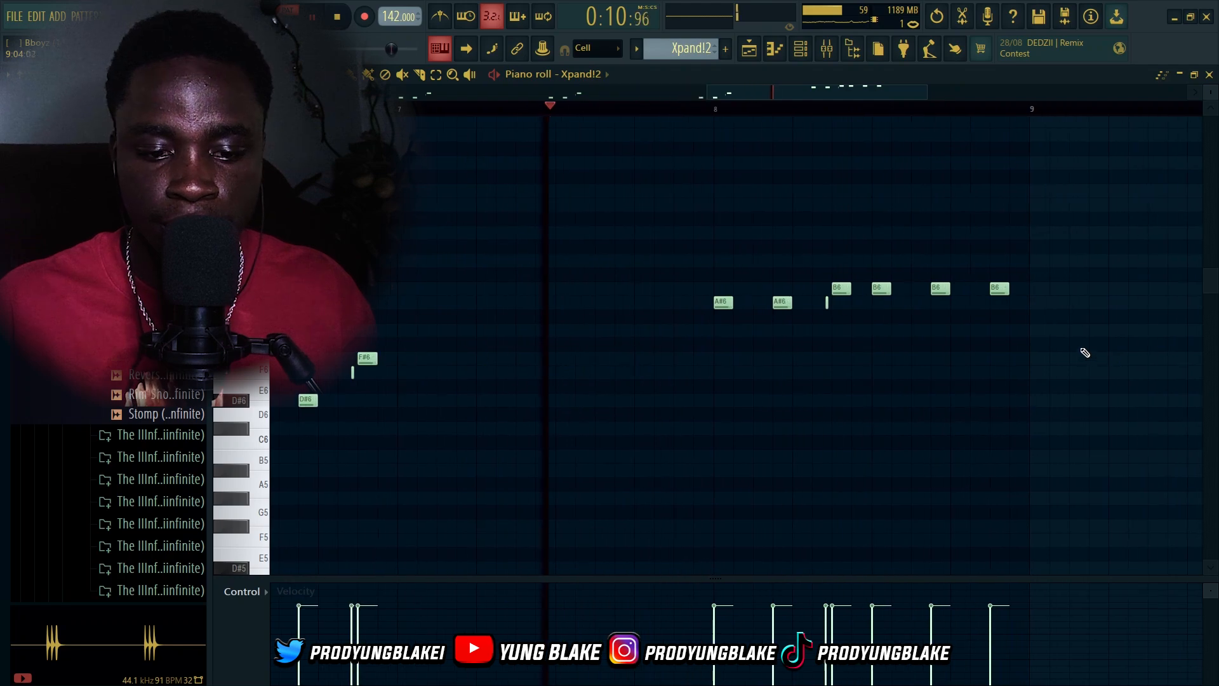
{"action": "scroll", "coordinate": [1083, 349], "scroll_direction": "down", "scroll_amount": 5}
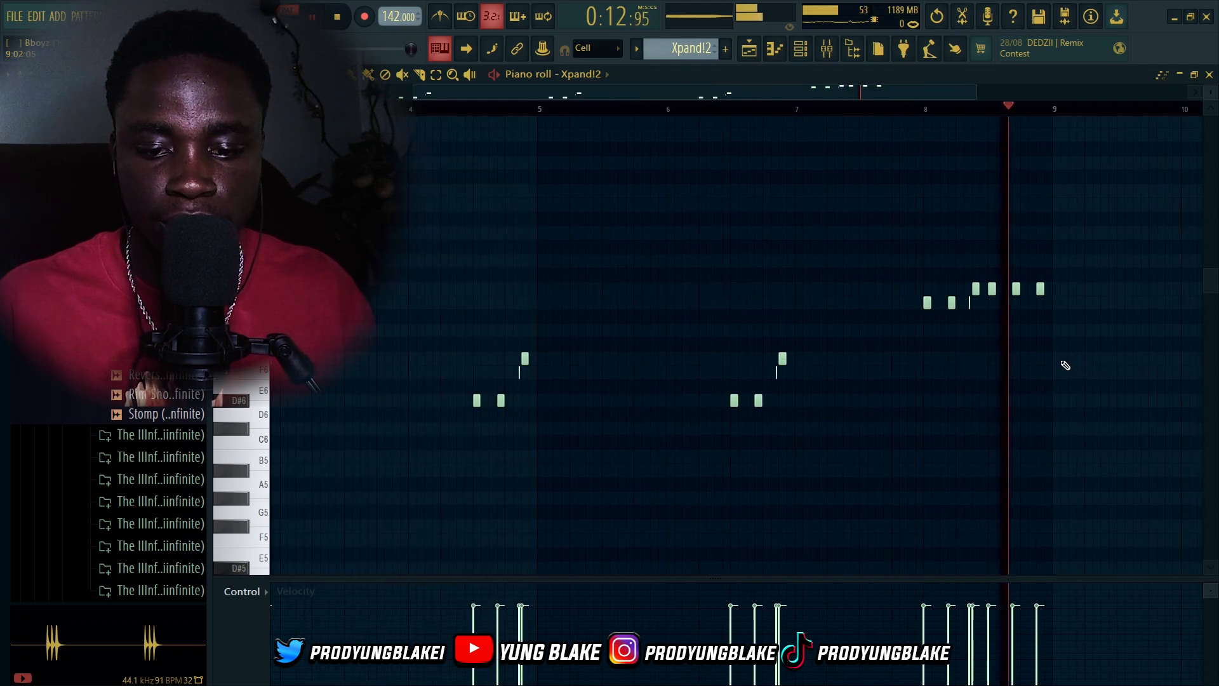
{"action": "key", "text": "space"}
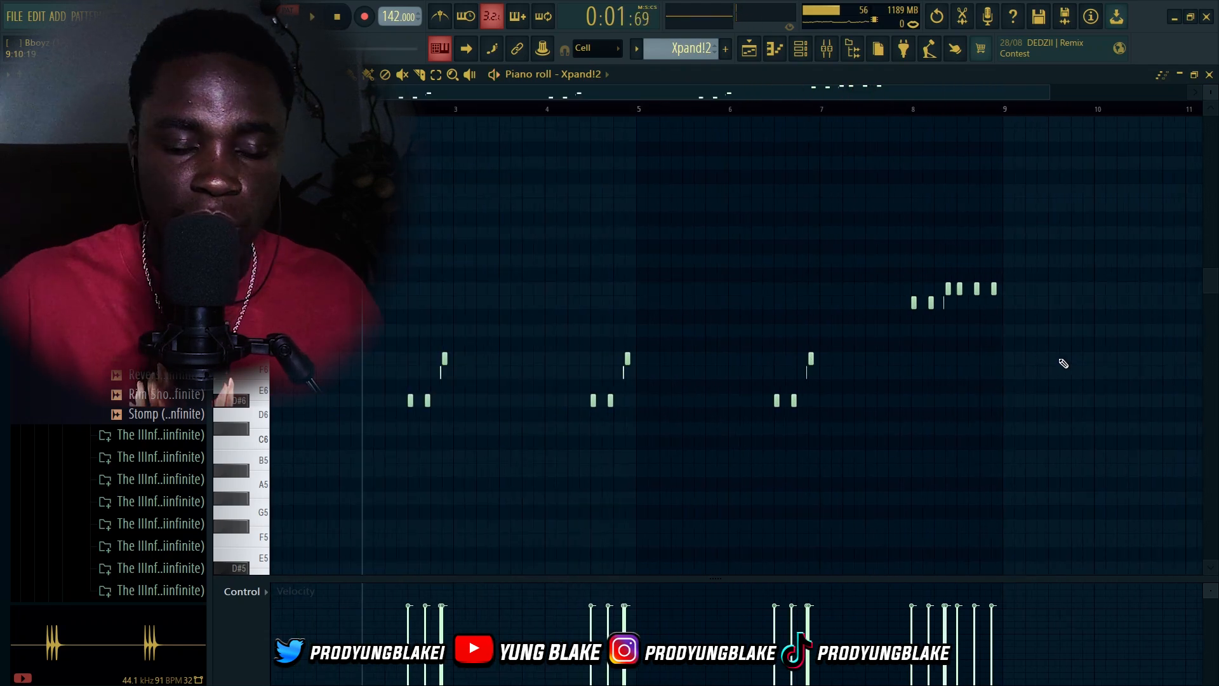
Return to the playlist and solo the Stage Grand track together with the Xpand!2 track
{"action": "left_click", "coordinate": [748, 56]}
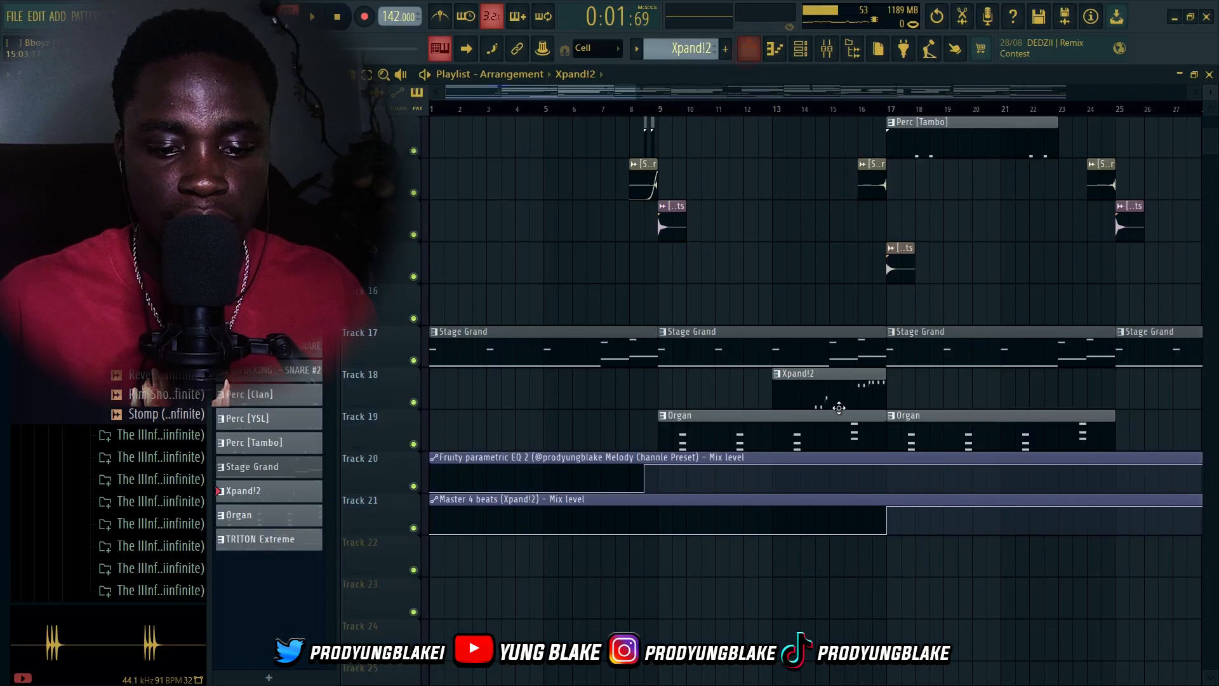
{"action": "scroll", "coordinate": [743, 340], "scroll_direction": "down", "scroll_amount": 5}
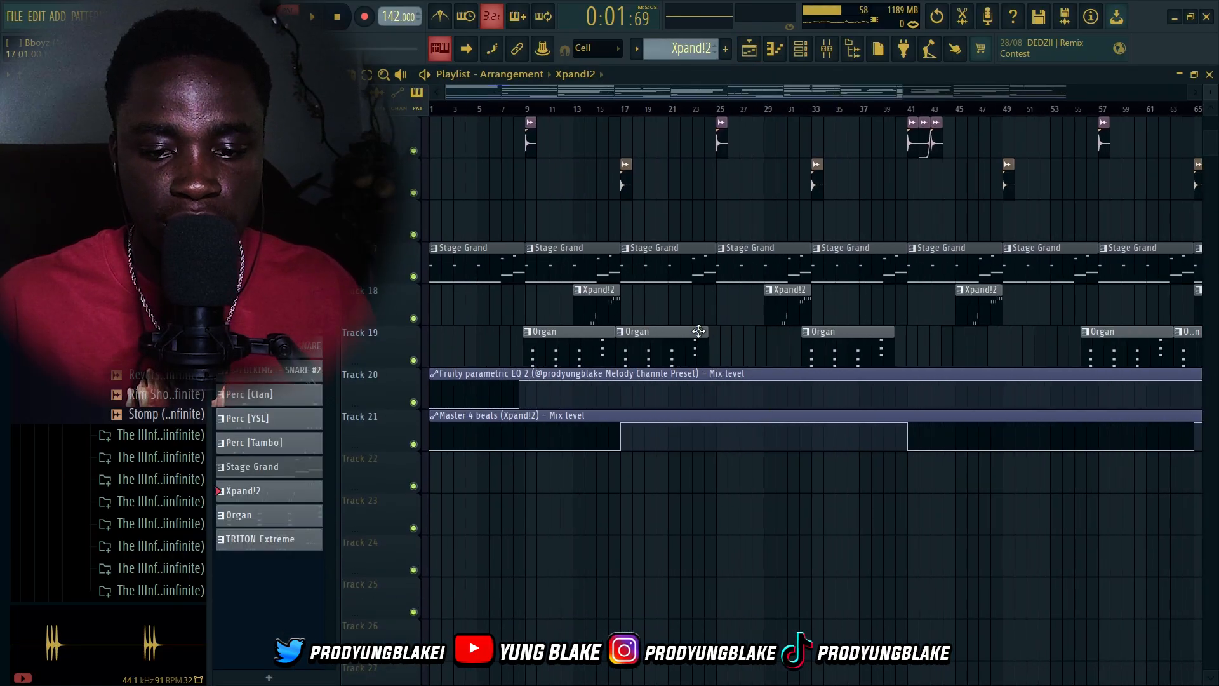
{"action": "scroll", "coordinate": [991, 295], "scroll_direction": "down", "scroll_amount": 3}
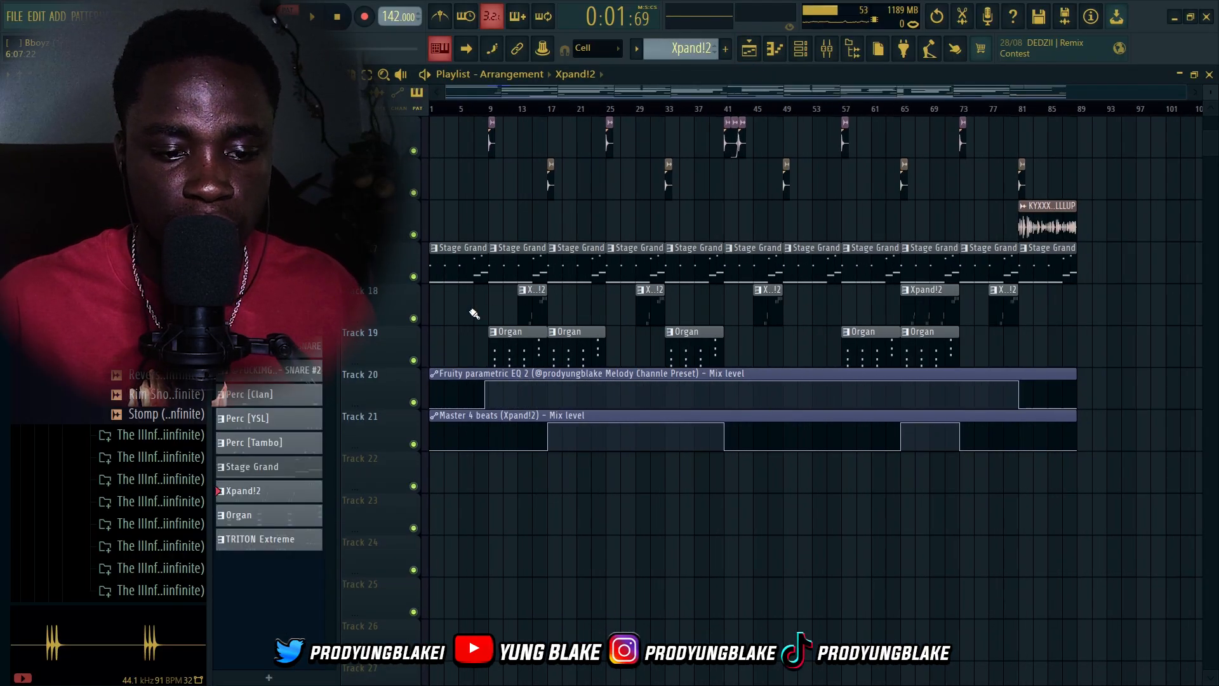
{"action": "scroll", "coordinate": [474, 313], "scroll_direction": "up", "scroll_amount": 3}
{"action": "scroll", "coordinate": [572, 311], "scroll_direction": "down", "scroll_amount": 2}
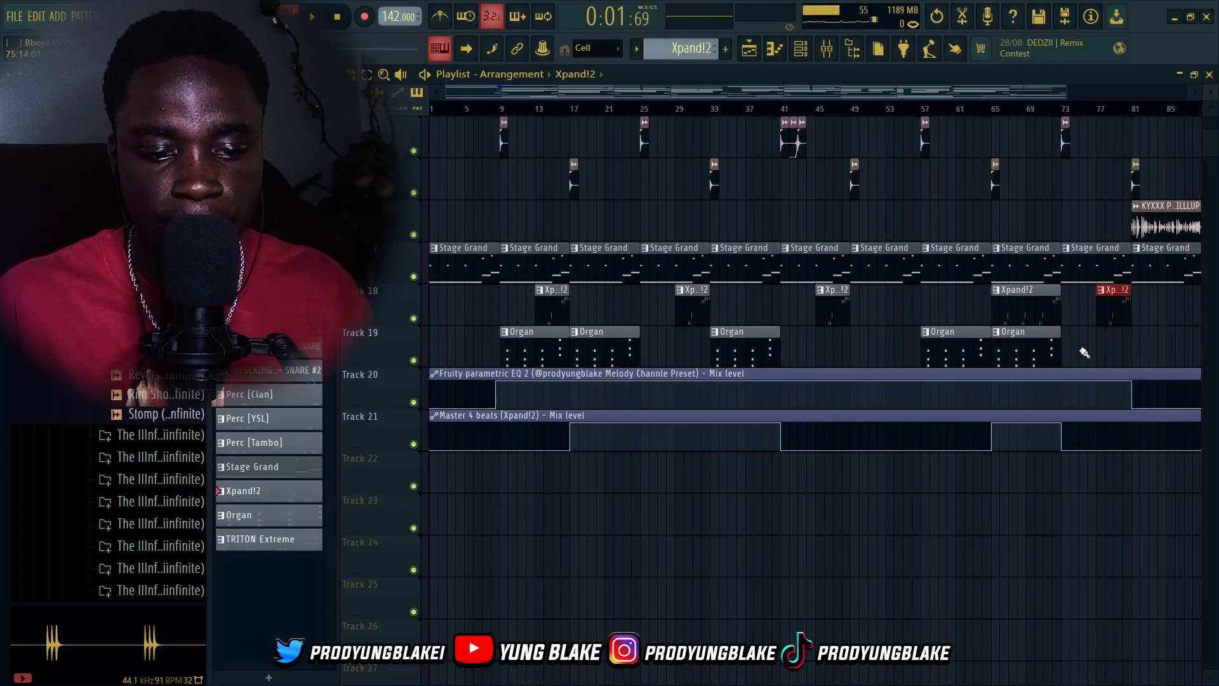
{"action": "scroll", "coordinate": [559, 305], "scroll_direction": "up", "scroll_amount": 4}
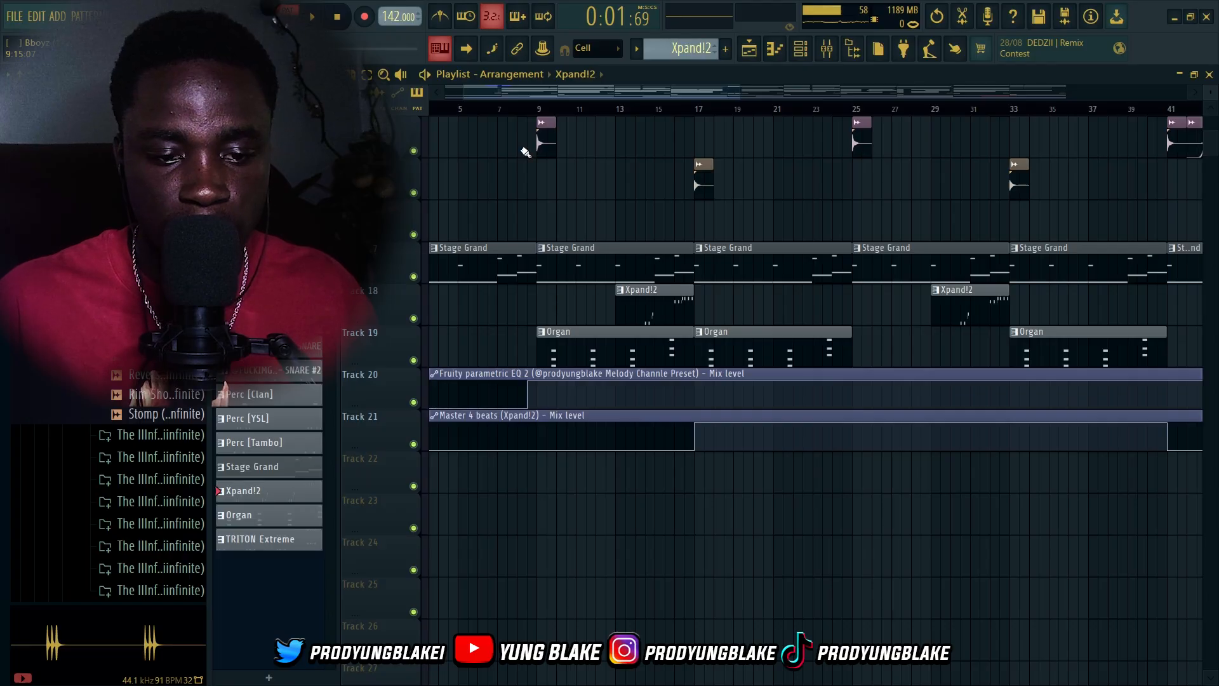
{"action": "right_click", "coordinate": [414, 277]}
{"action": "left_click", "coordinate": [414, 318]}
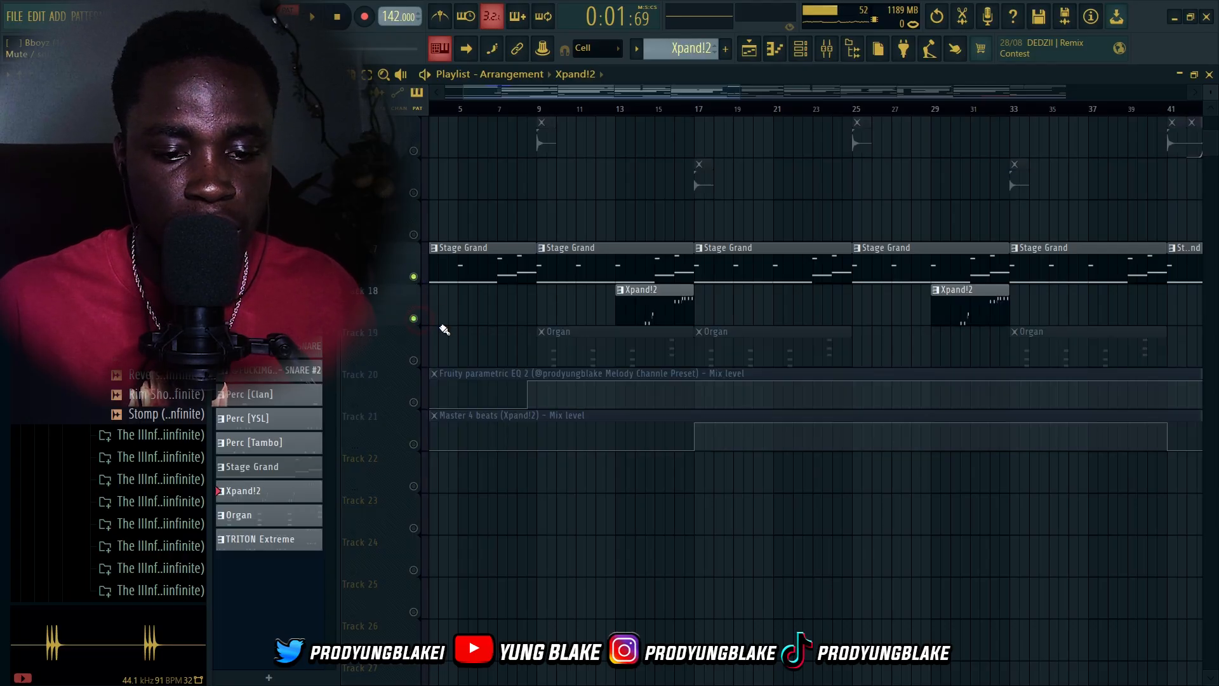
Unmute the Sampled 1 track and play it with the Stage Grand and Xpand!2 tracks, then stop
{"action": "scroll", "coordinate": [425, 298], "scroll_direction": "up", "scroll_amount": 4}
{"action": "scroll", "coordinate": [425, 276], "scroll_direction": "up", "scroll_amount": 2}
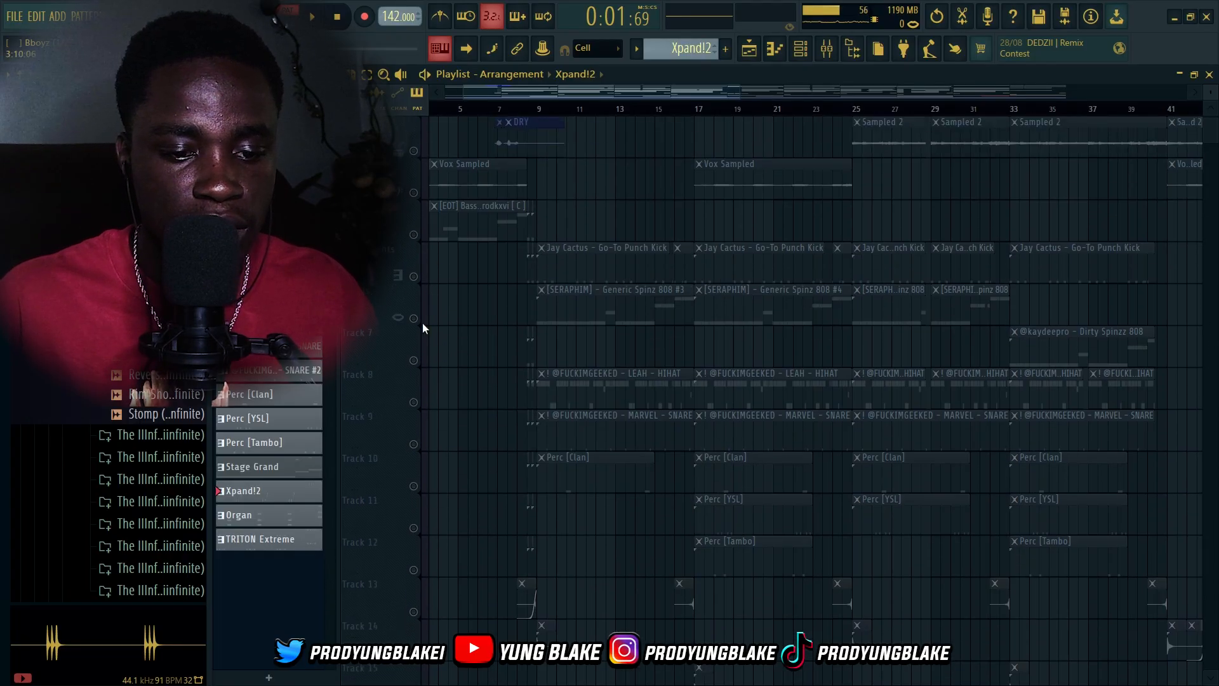
{"action": "scroll", "coordinate": [412, 314], "scroll_direction": "up", "scroll_amount": 1}
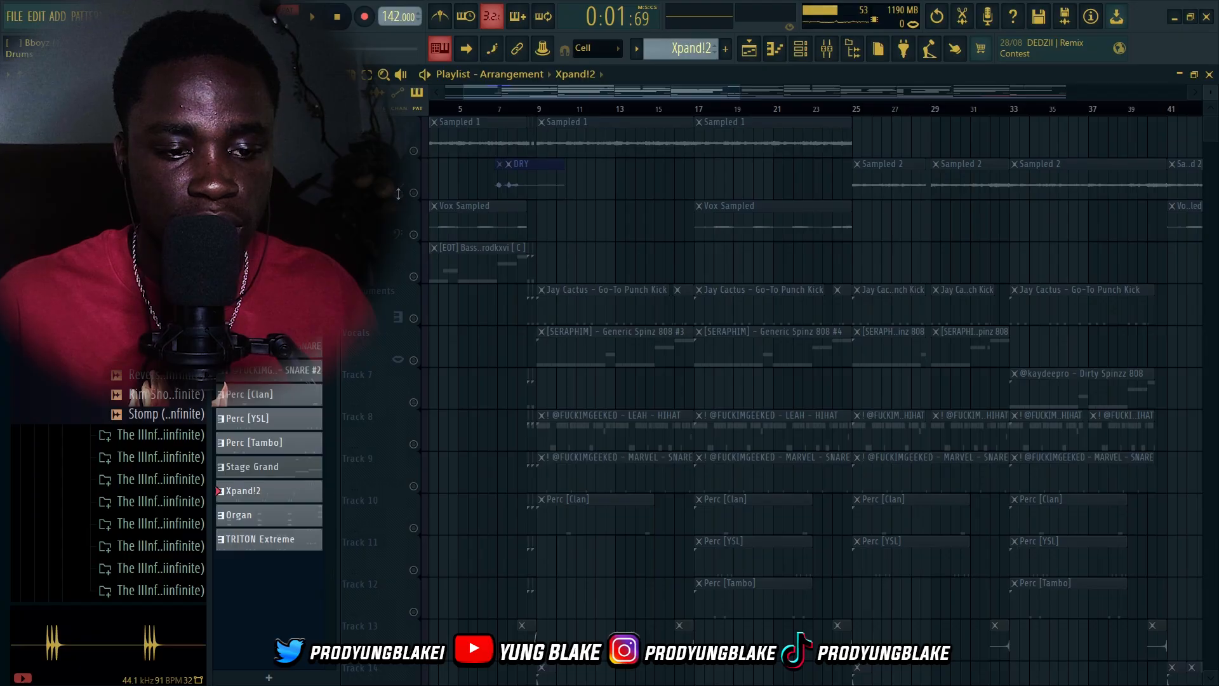
{"action": "left_click", "coordinate": [413, 150]}
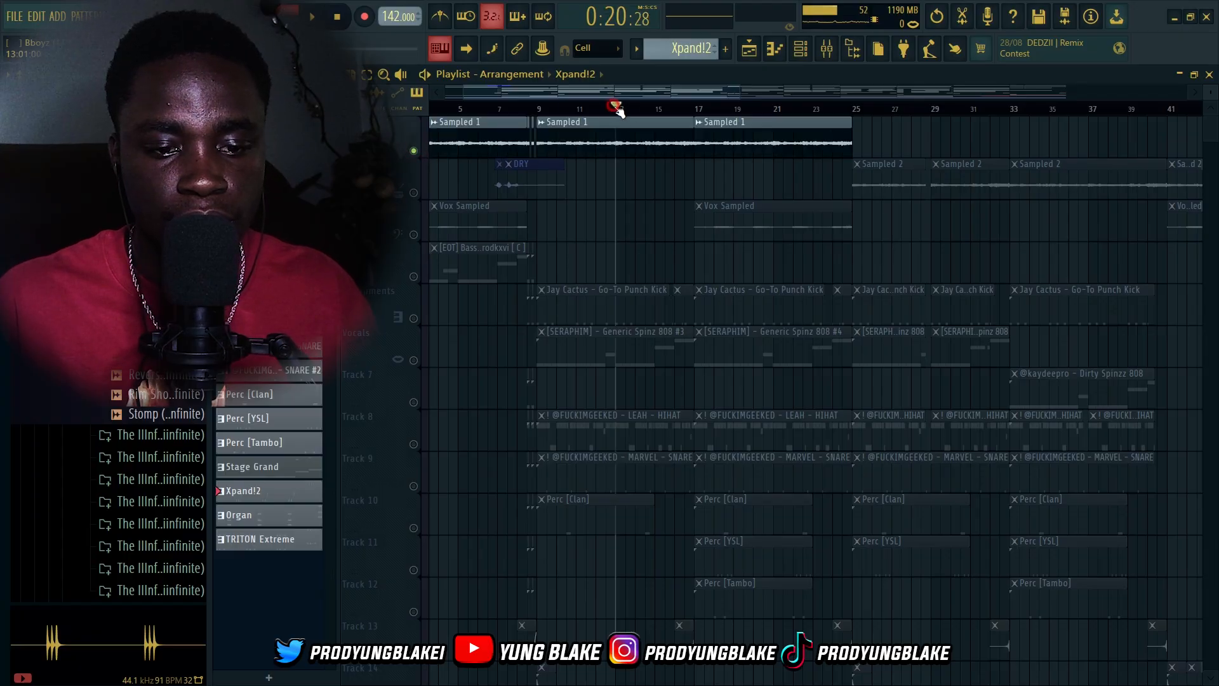
{"action": "scroll", "coordinate": [705, 311], "scroll_direction": "down", "scroll_amount": 5}
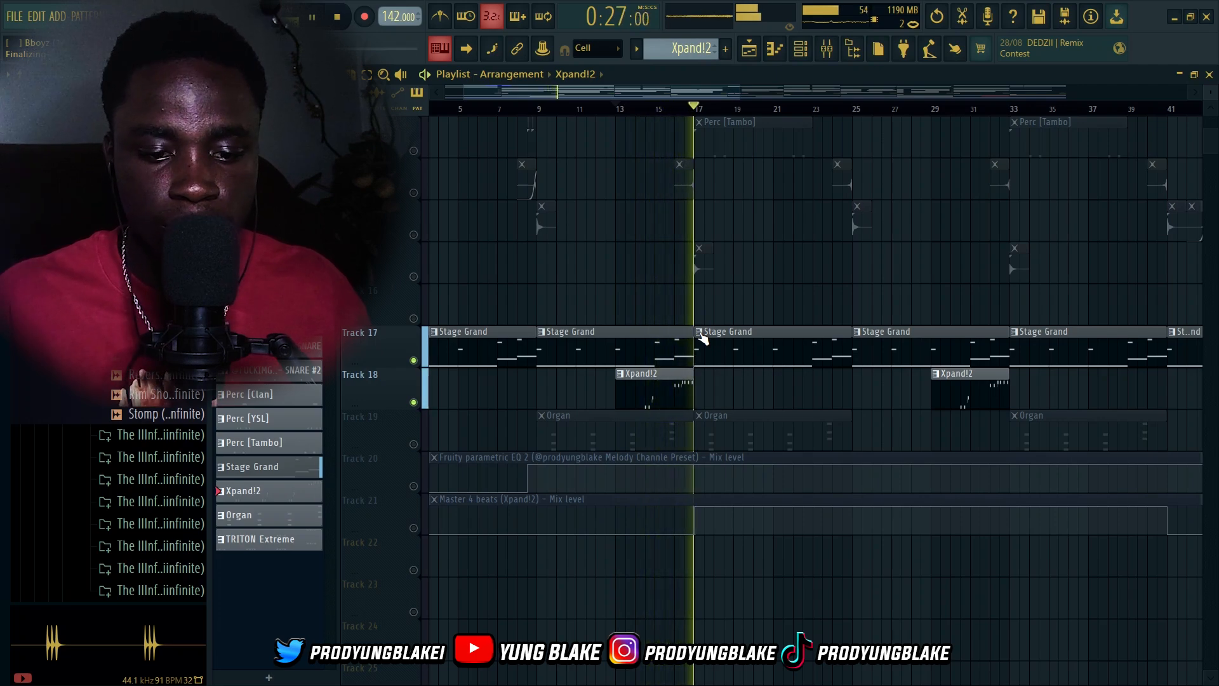
{"action": "key", "text": "space"}
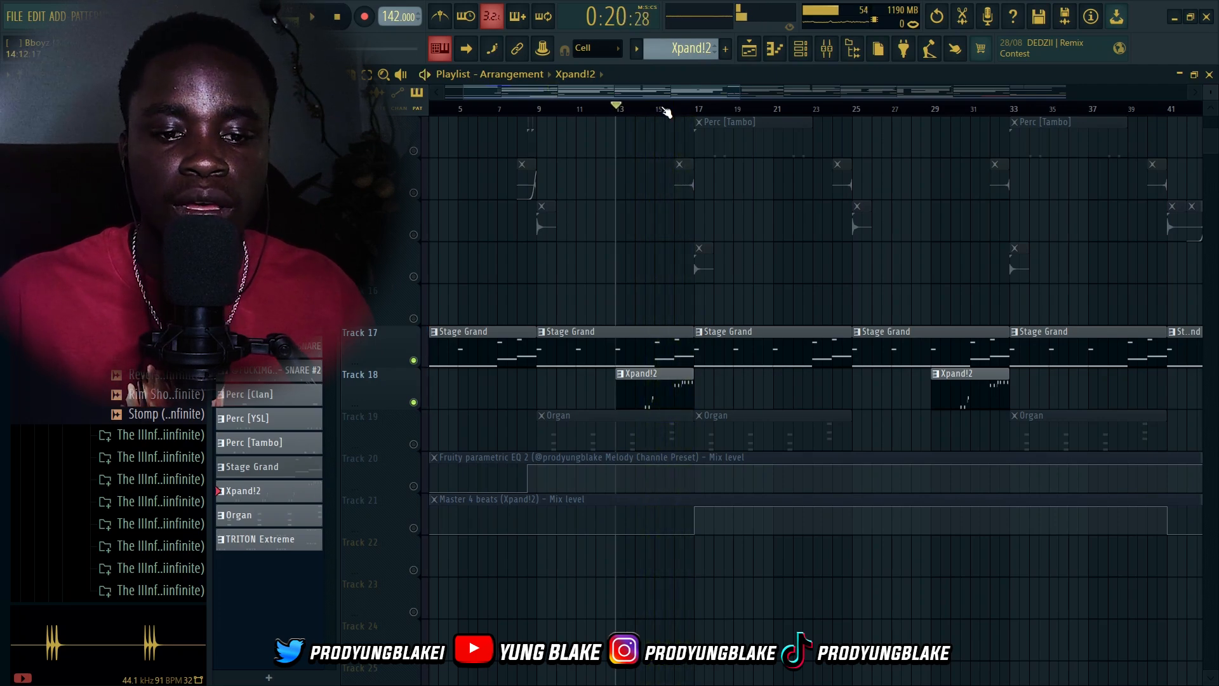
Move the playhead to bar 9 and solo the Organ track
{"action": "left_click", "coordinate": [539, 108]}
{"action": "scroll", "coordinate": [420, 407], "scroll_direction": "down", "scroll_amount": 1}
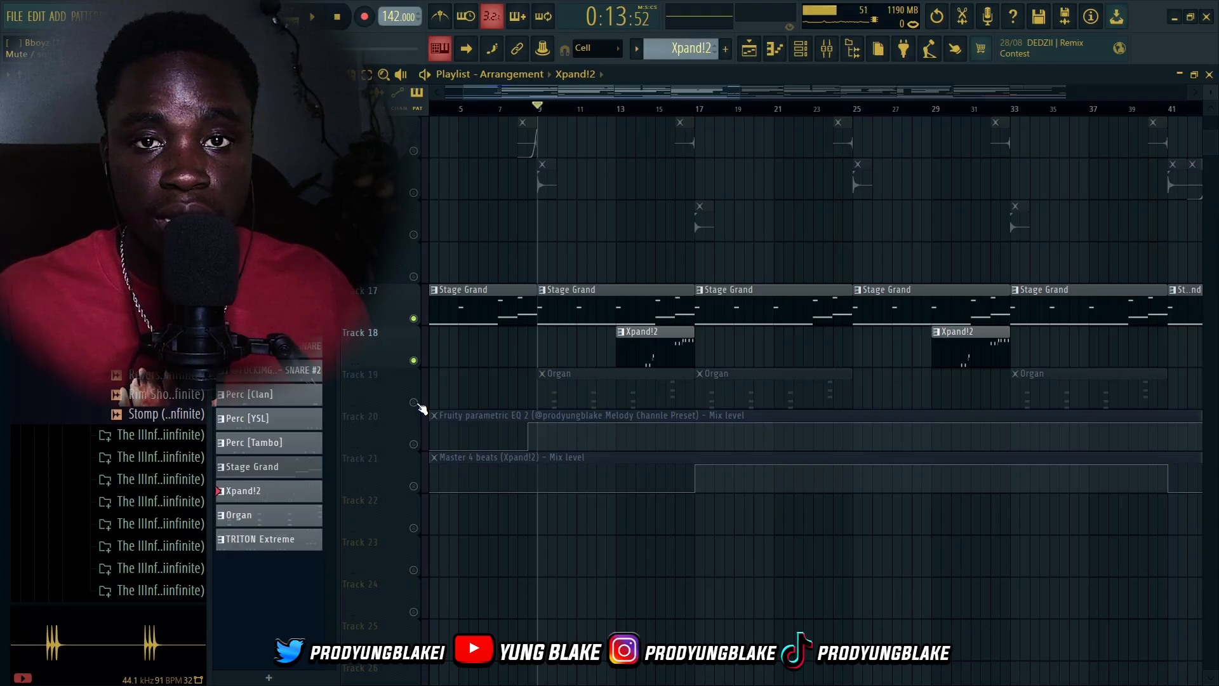
{"action": "right_click", "coordinate": [414, 403]}
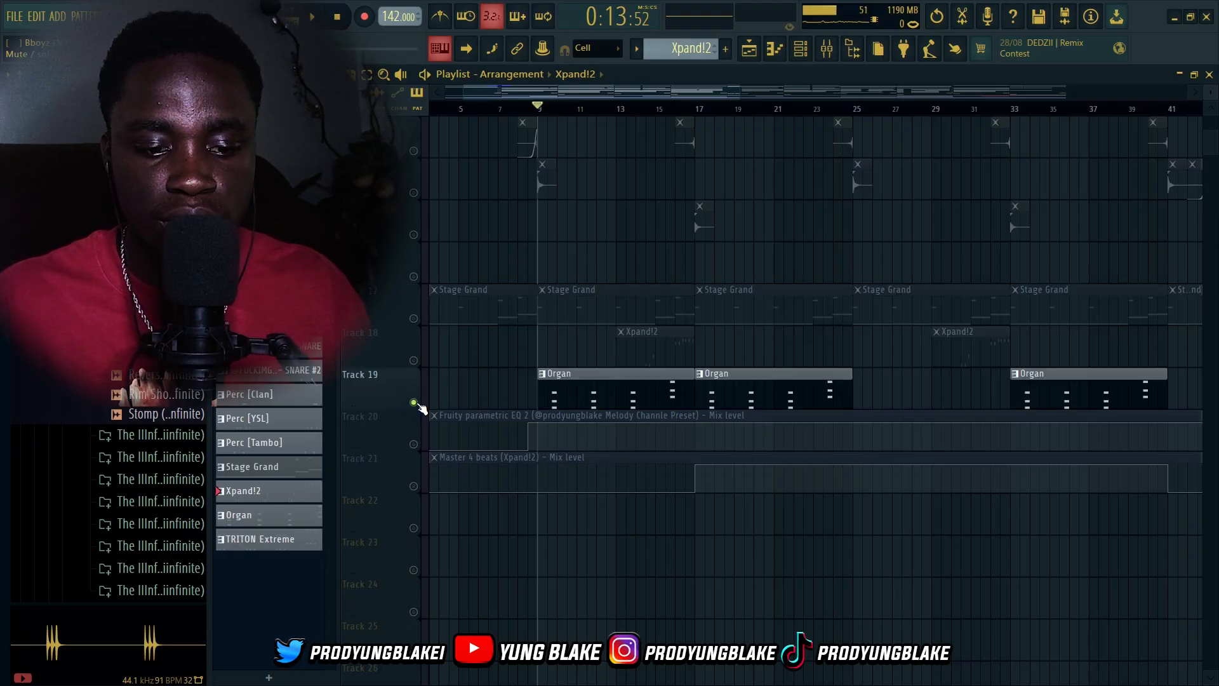
Open the Organ channel's instrument to view its Reggae Organ preset, then close the plugin window
{"action": "scroll", "coordinate": [419, 407], "scroll_direction": "up", "scroll_amount": 4}
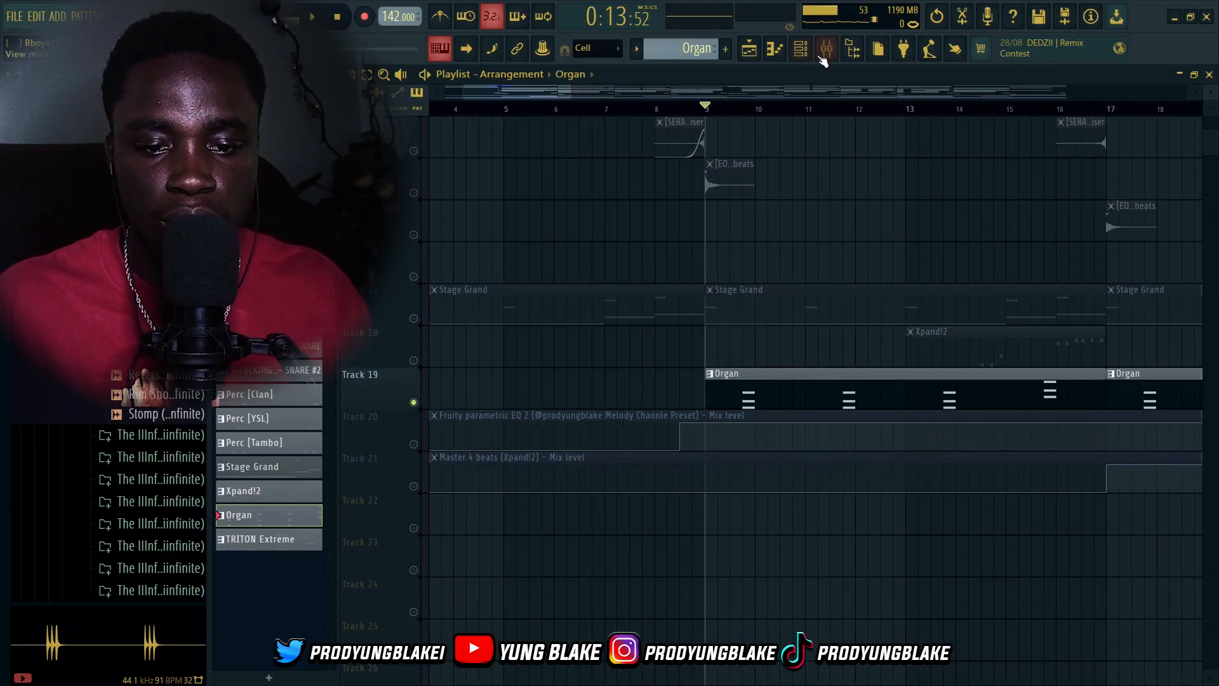
{"action": "left_click", "coordinate": [799, 53]}
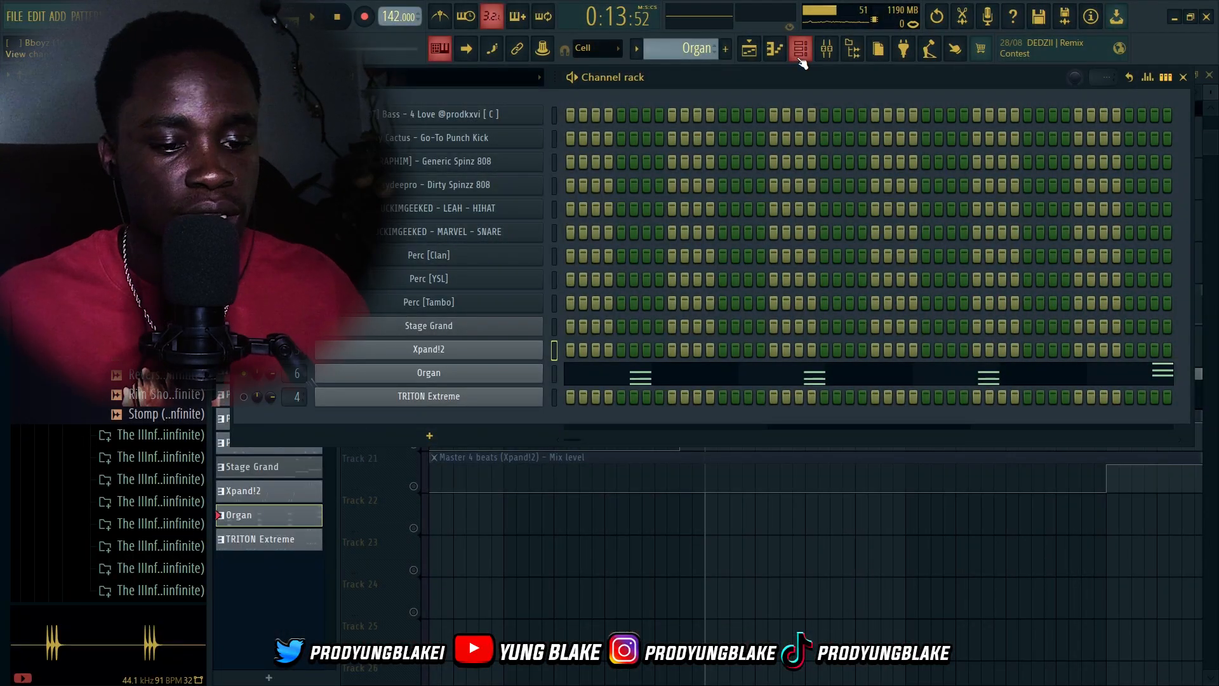
{"action": "left_click", "coordinate": [444, 374]}
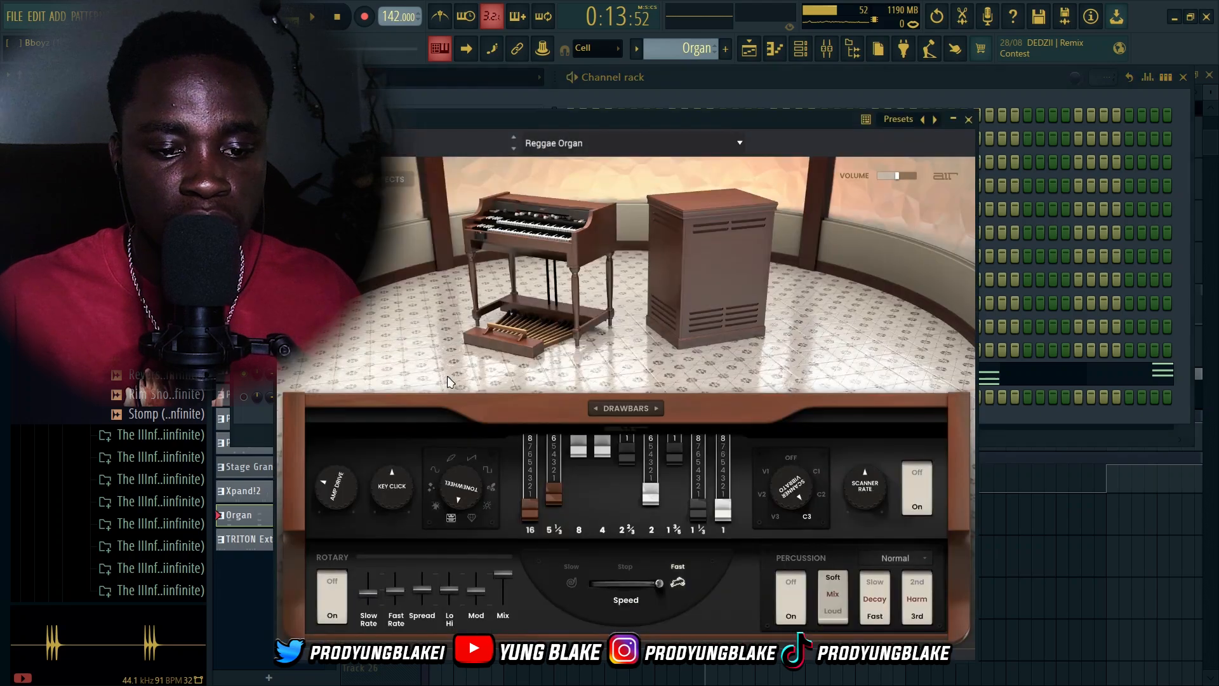
{"action": "left_click_drag", "start_coordinate": [597, 120], "coordinate": [710, 83]}
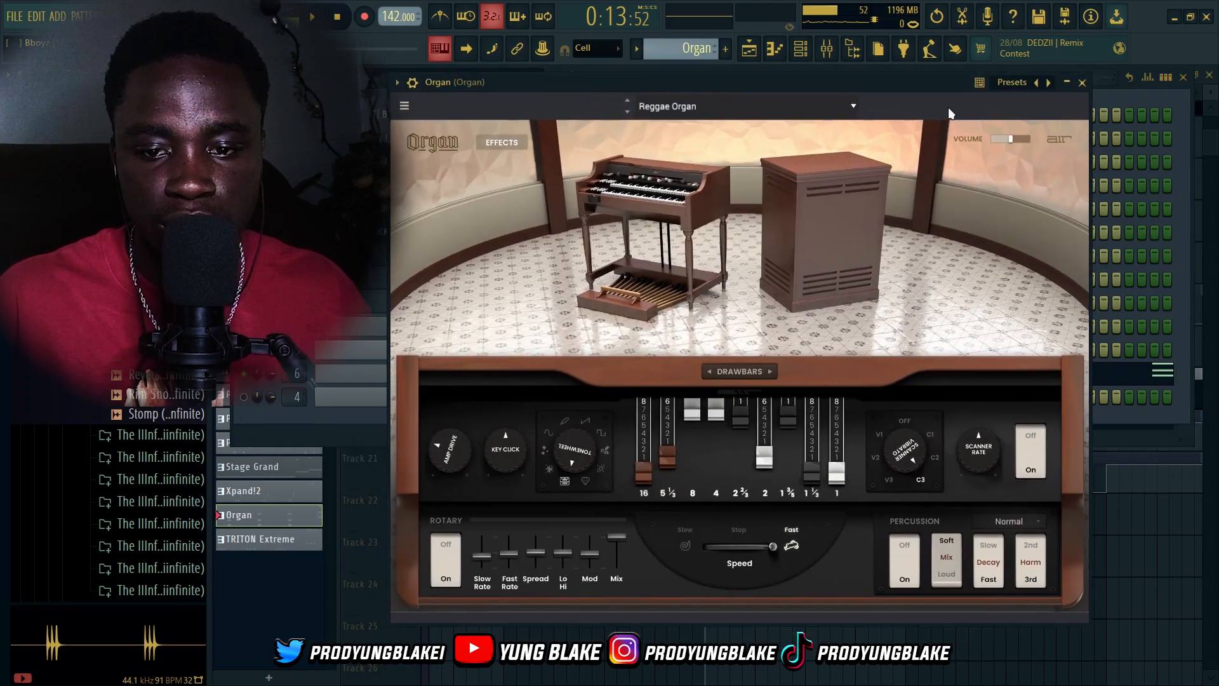
{"action": "left_click", "coordinate": [1083, 83]}
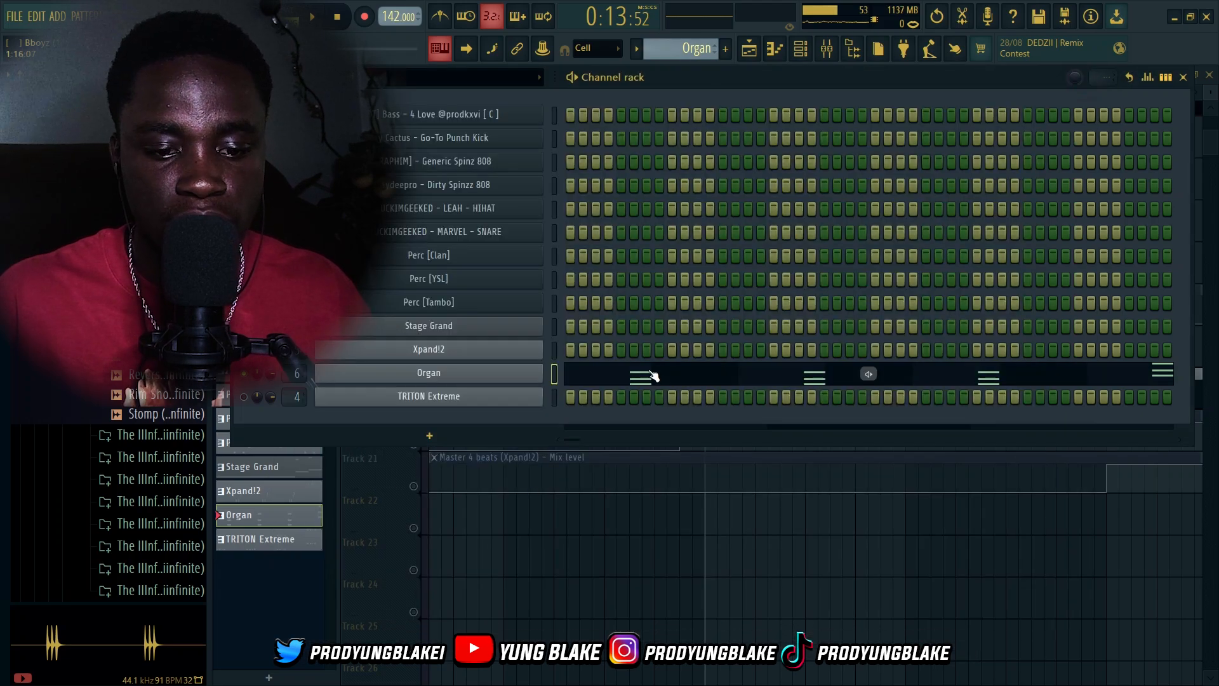
Return to the playlist, unsolo the tracks and play the full arrangement from bar 9, then stop playback
{"action": "left_click", "coordinate": [653, 376]}
{"action": "scroll", "coordinate": [318, 449], "scroll_direction": "down", "scroll_amount": 1}
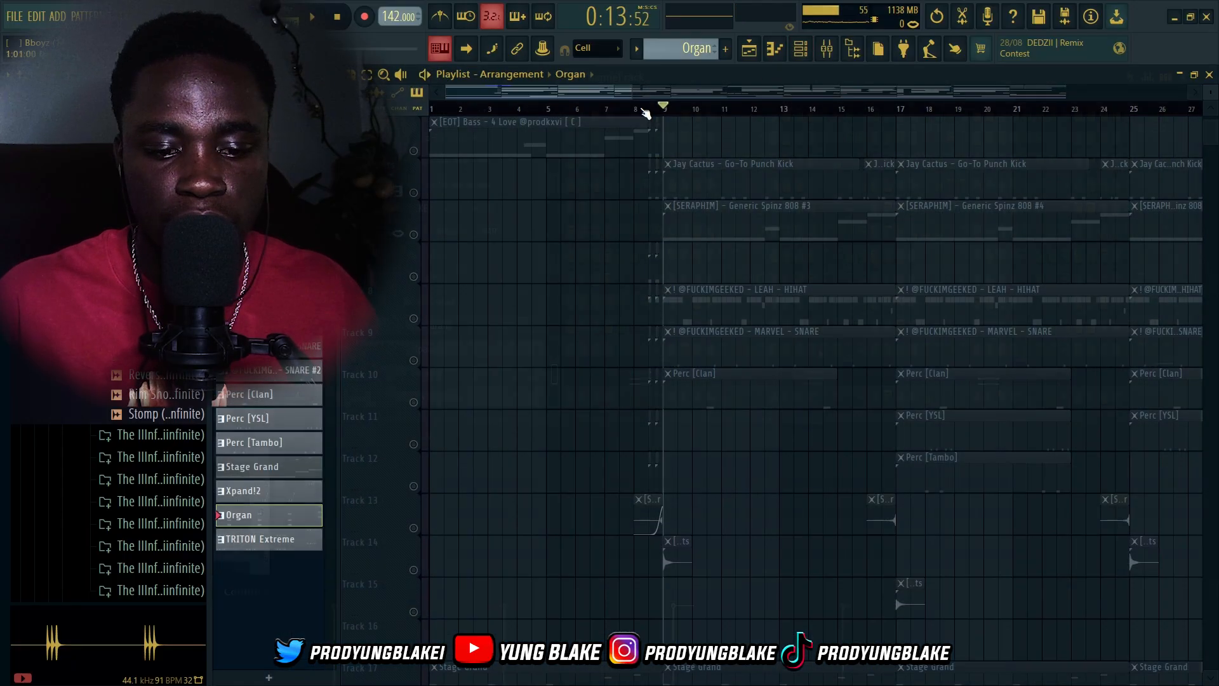
{"action": "scroll", "coordinate": [679, 308], "scroll_direction": "up", "scroll_amount": 3}
{"action": "left_click", "coordinate": [414, 151]}
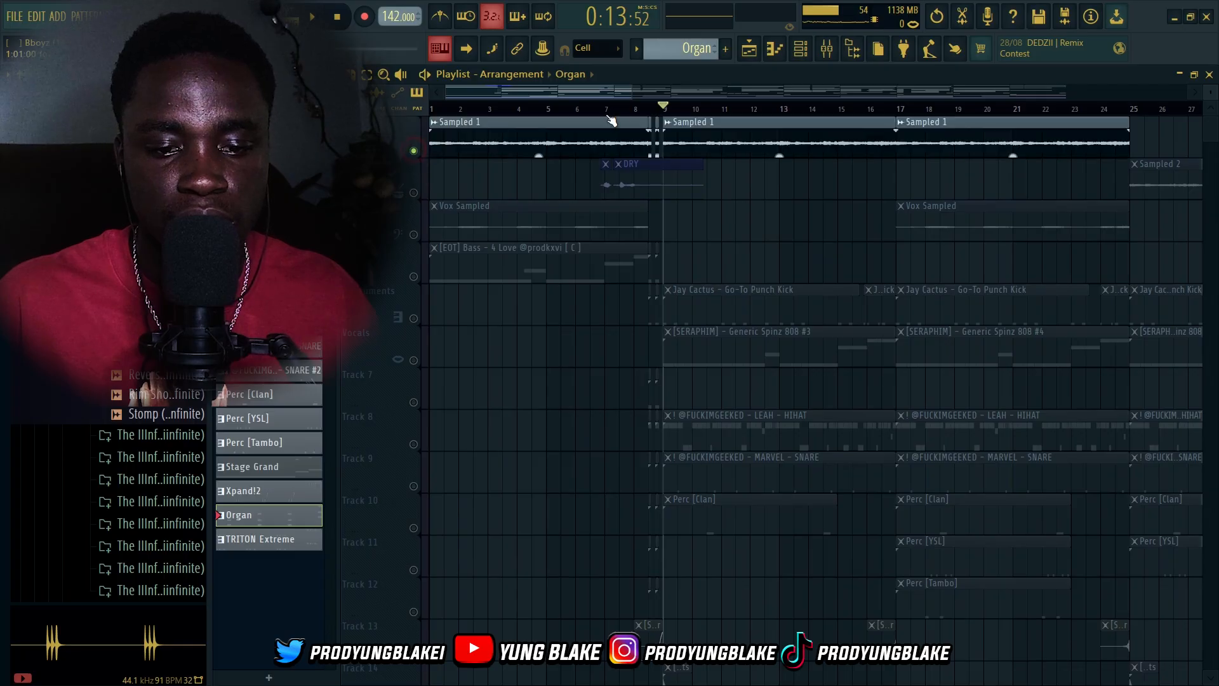
{"action": "left_click", "coordinate": [784, 117]}
{"action": "key", "text": "space"}
{"action": "scroll", "coordinate": [419, 355], "scroll_direction": "down", "scroll_amount": 11}
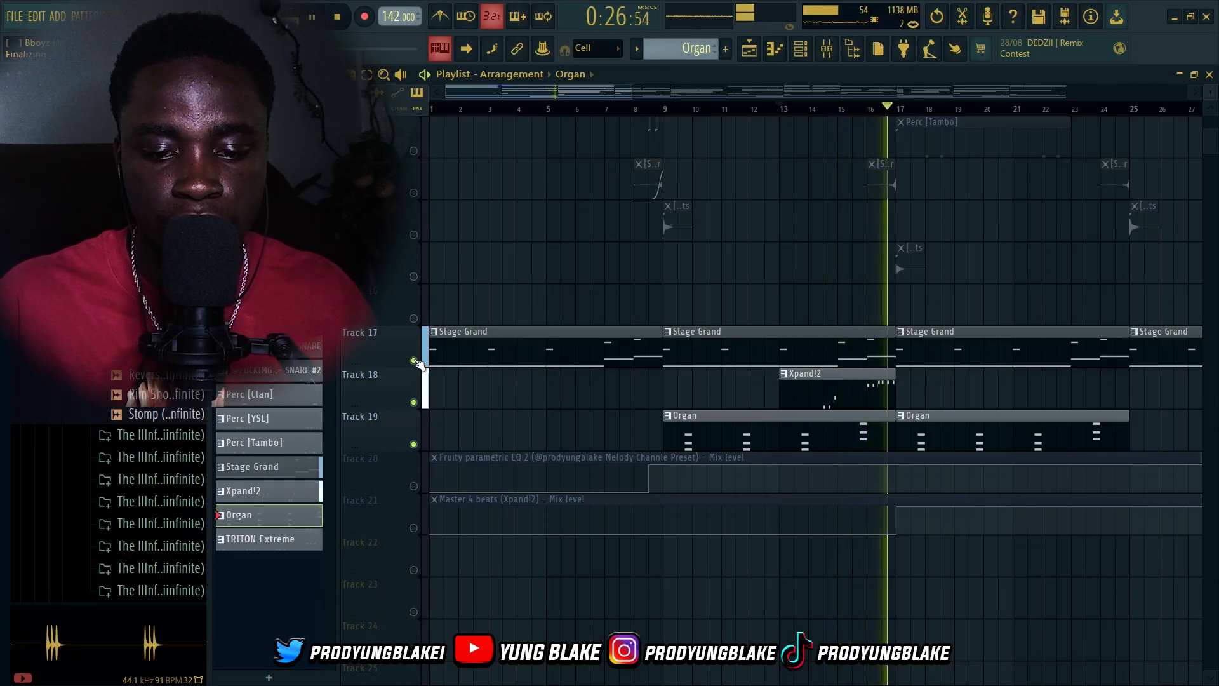
{"action": "key", "text": "space"}
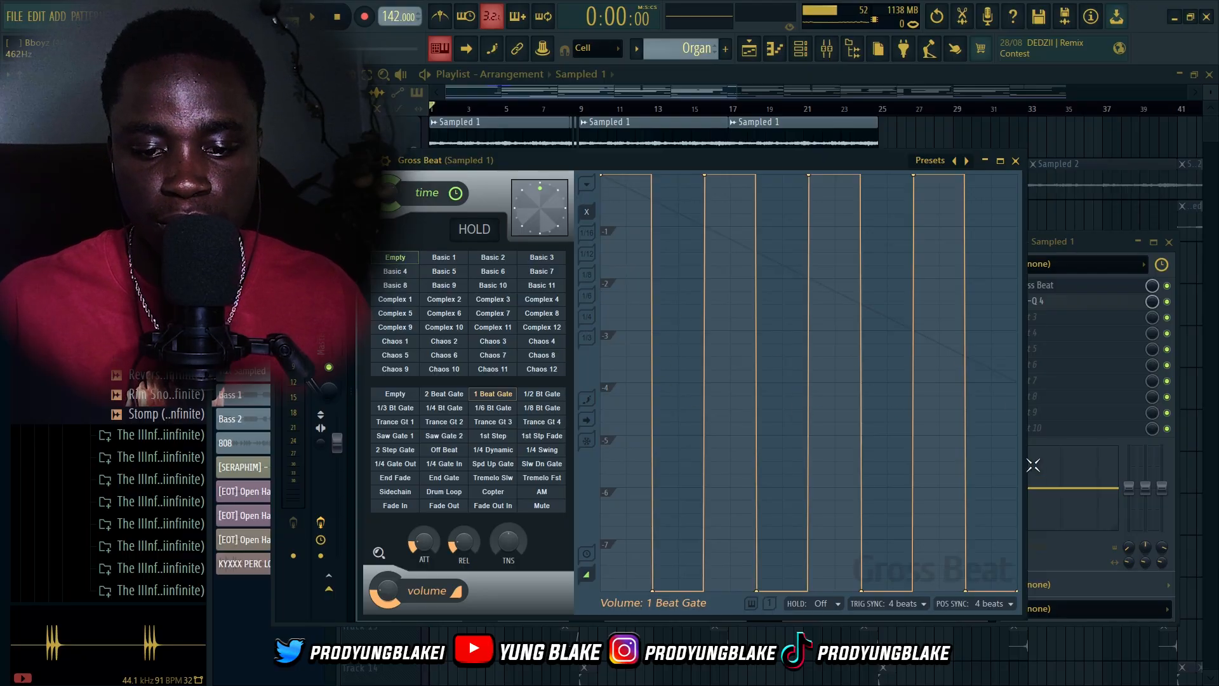
Close Gross Beat and open the Sampled 1 mixer track's Pro-Q 4 to inspect its filter, then close it
{"action": "left_click", "coordinate": [1016, 161]}
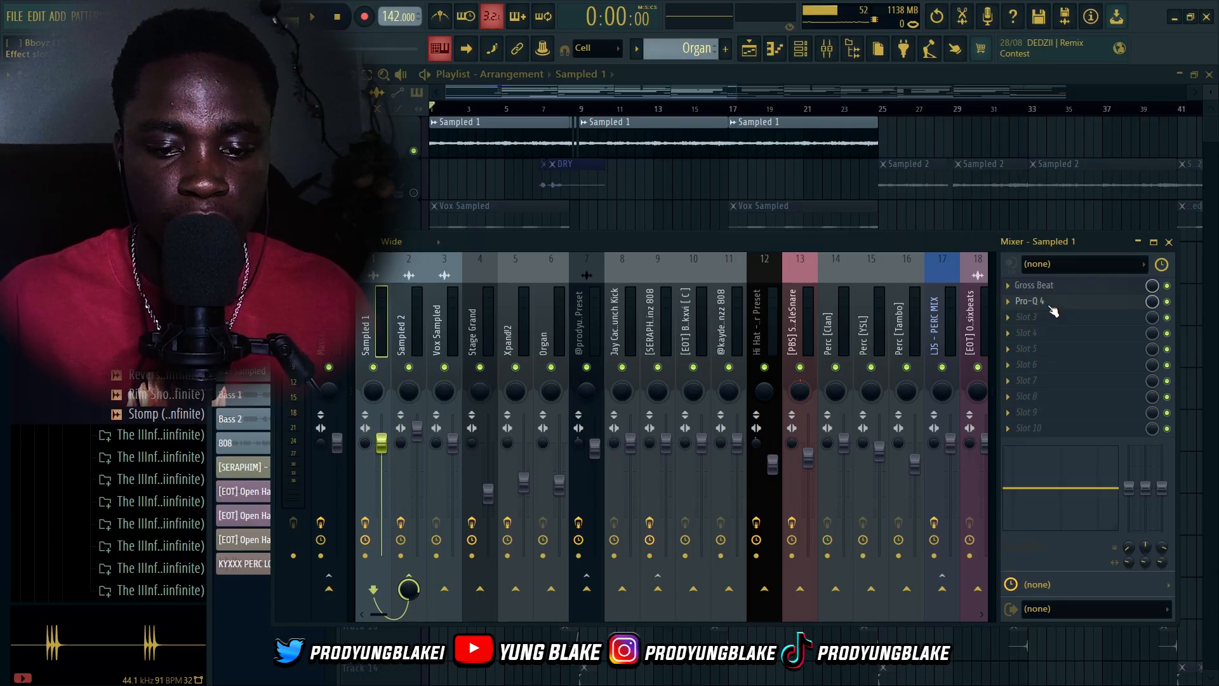
{"action": "left_click", "coordinate": [1042, 303]}
{"action": "left_click_drag", "start_coordinate": [600, 213], "coordinate": [629, 177]}
{"action": "mouse_move", "coordinate": [892, 427]}
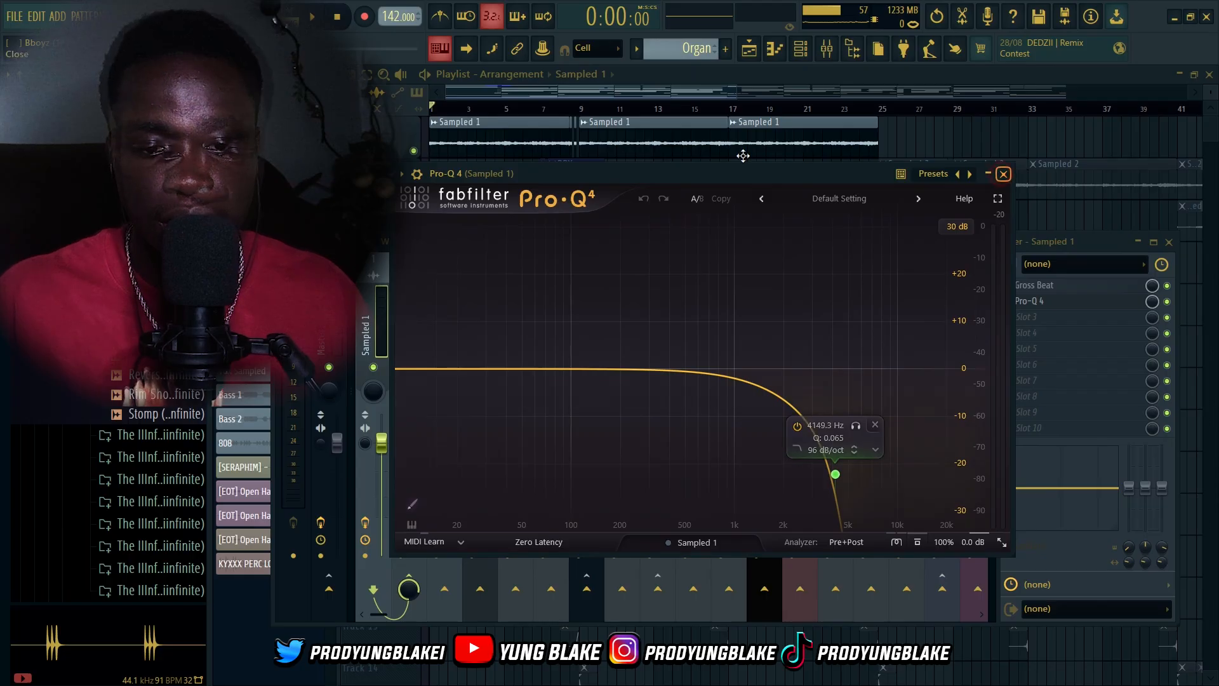
{"action": "key", "text": "Escape"}
{"action": "key", "text": "Escape"}
Select the Stage Grand mixer track and inspect its Pro-Q 4 and ValhallaVintageVerb effects, closing each window
{"action": "scroll", "coordinate": [714, 292], "scroll_direction": "down", "scroll_amount": 3}
{"action": "scroll", "coordinate": [742, 399], "scroll_direction": "down", "scroll_amount": 6}
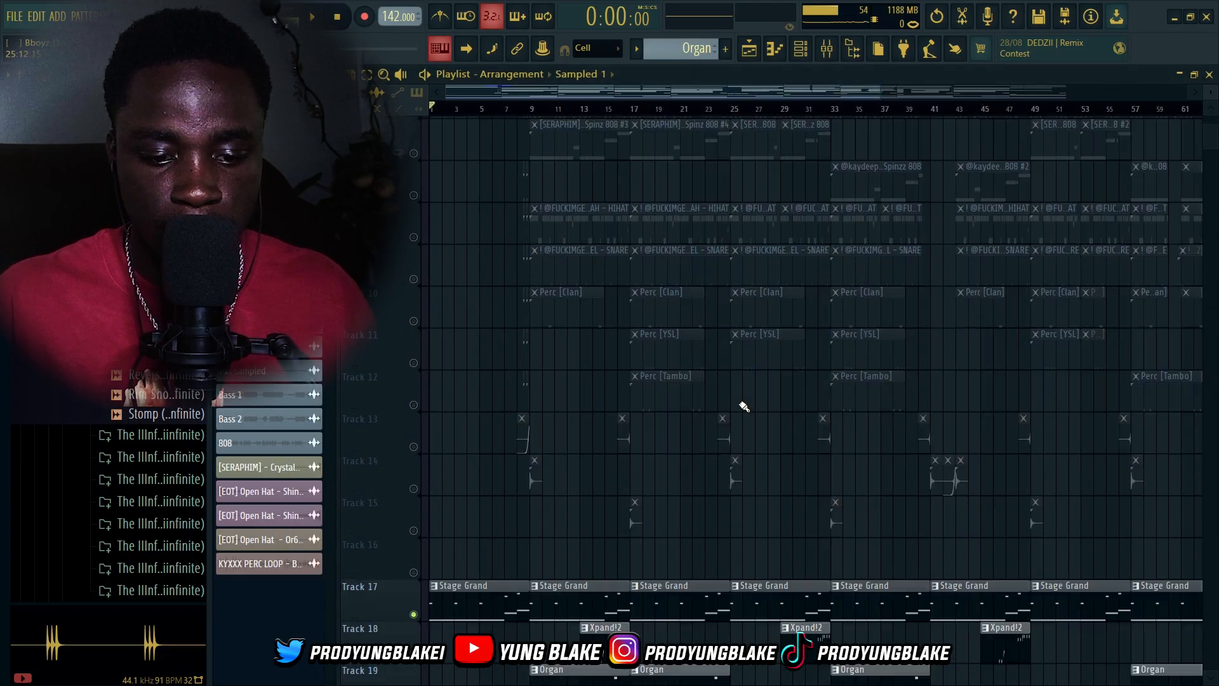
{"action": "scroll", "coordinate": [390, 504], "scroll_direction": "up", "scroll_amount": 3}
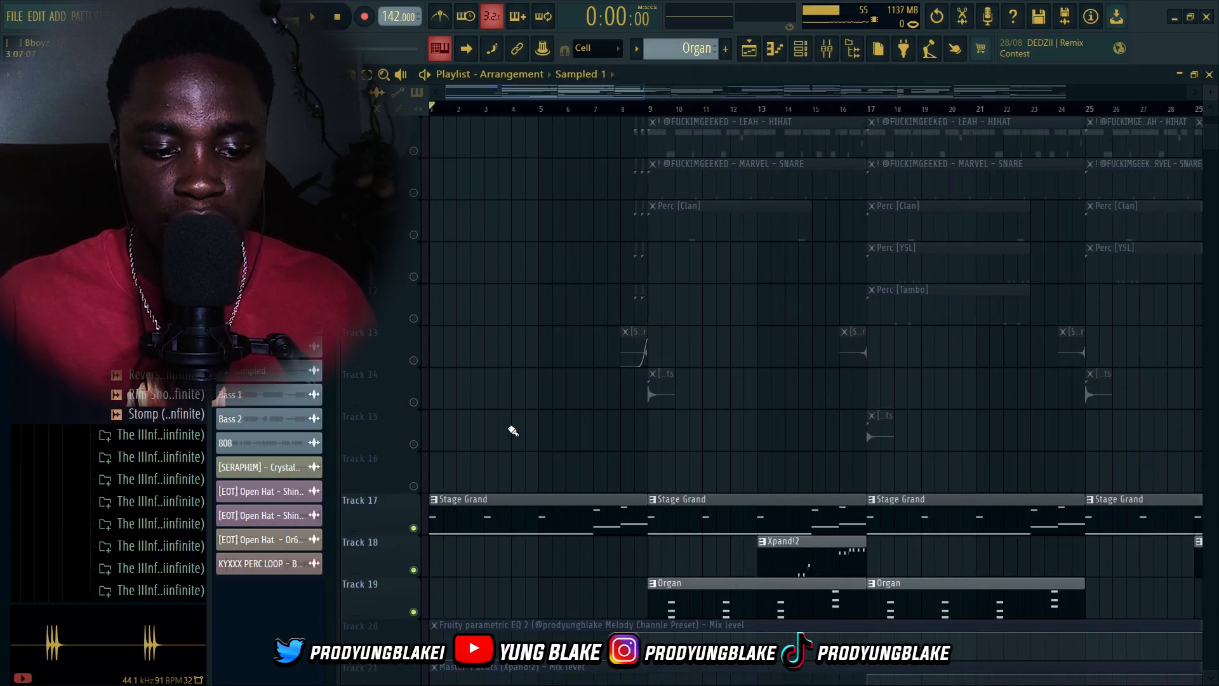
{"action": "left_click", "coordinate": [801, 49]}
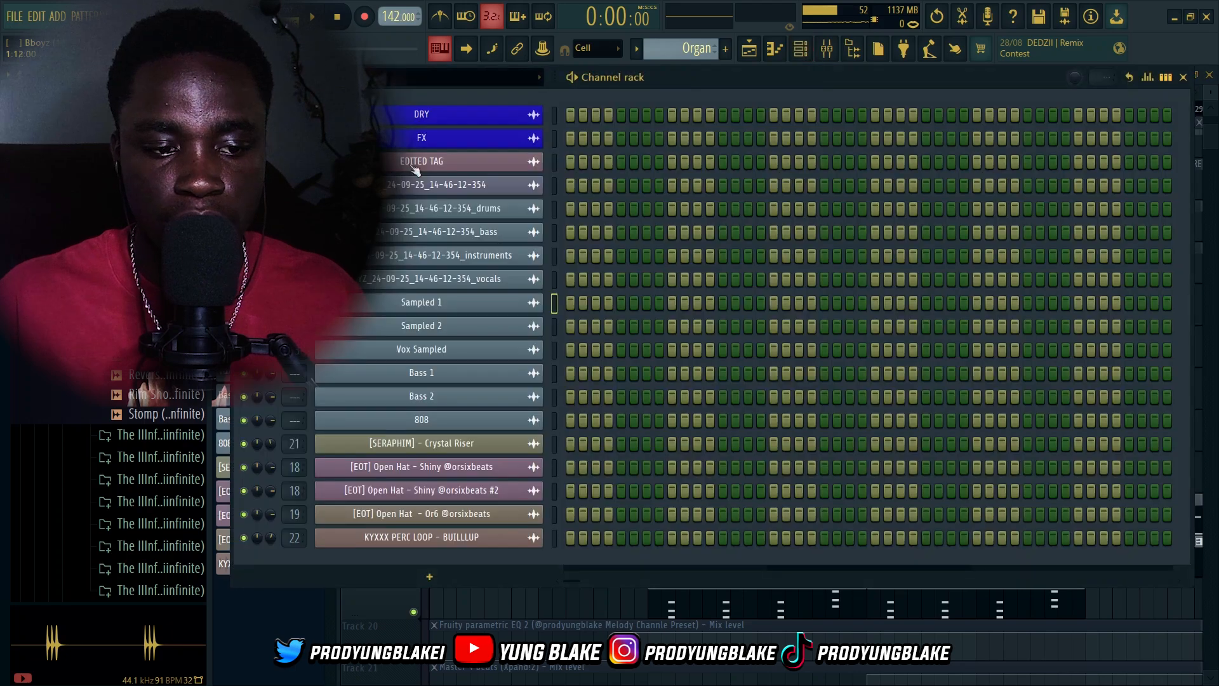
{"action": "left_click", "coordinate": [750, 49]}
{"action": "left_click", "coordinate": [827, 49]}
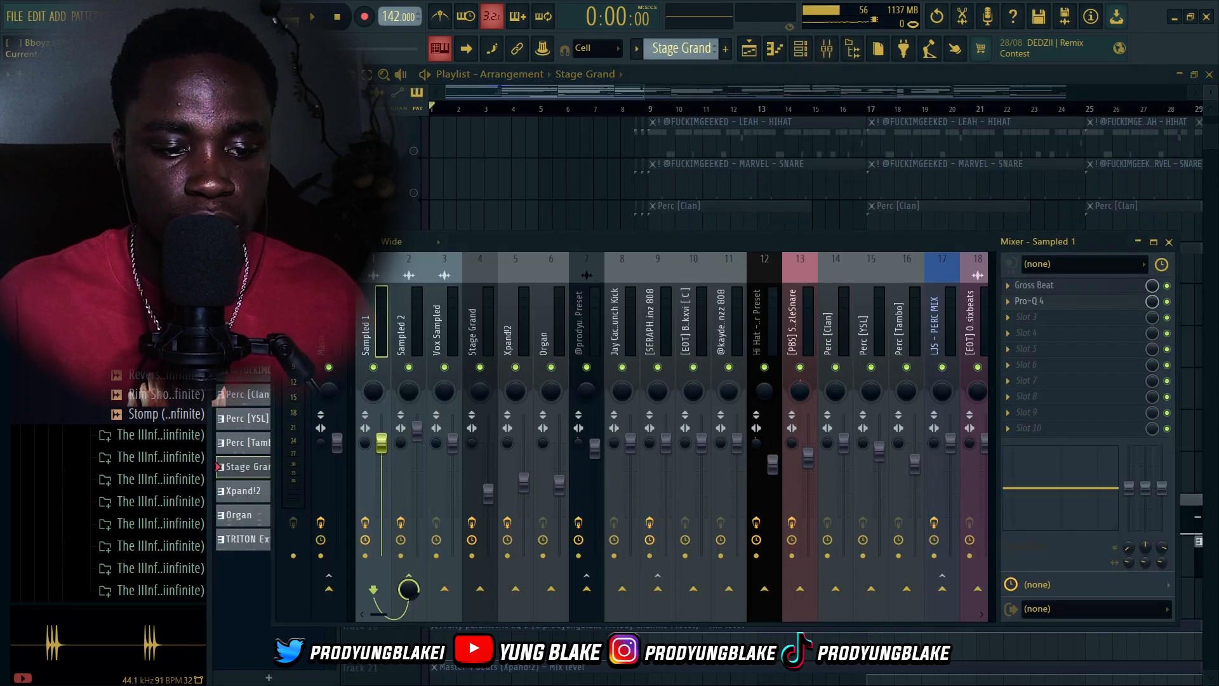
{"action": "left_click", "coordinate": [474, 340]}
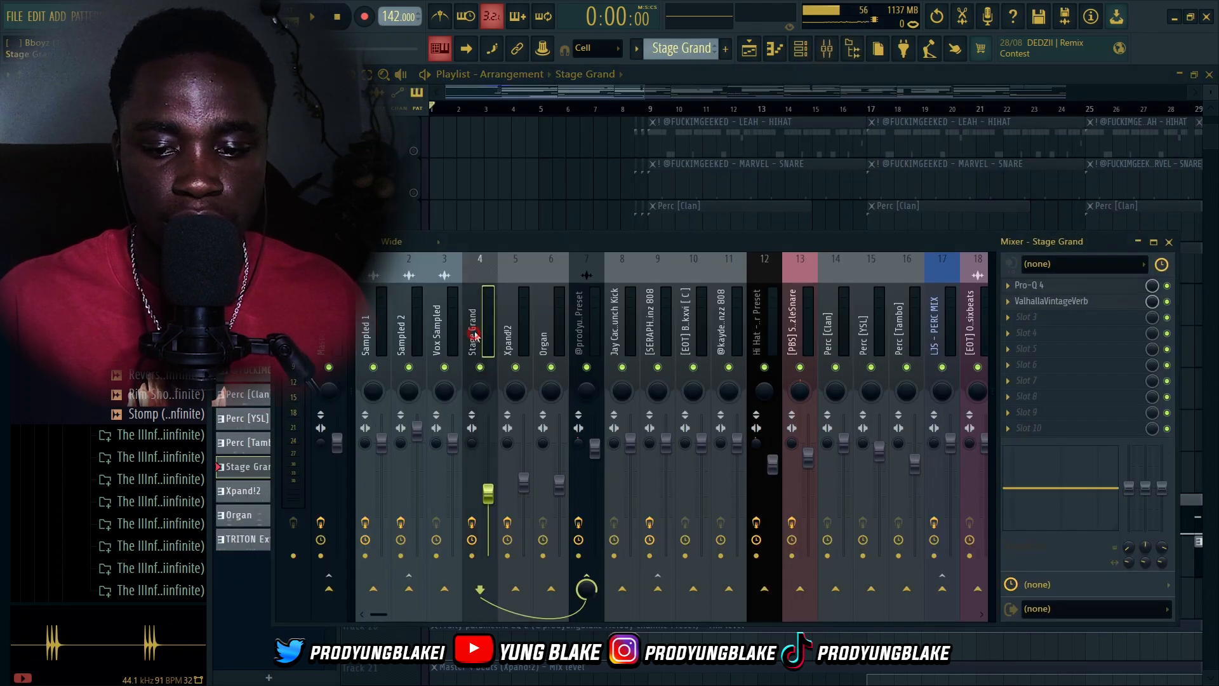
{"action": "left_click", "coordinate": [1086, 288]}
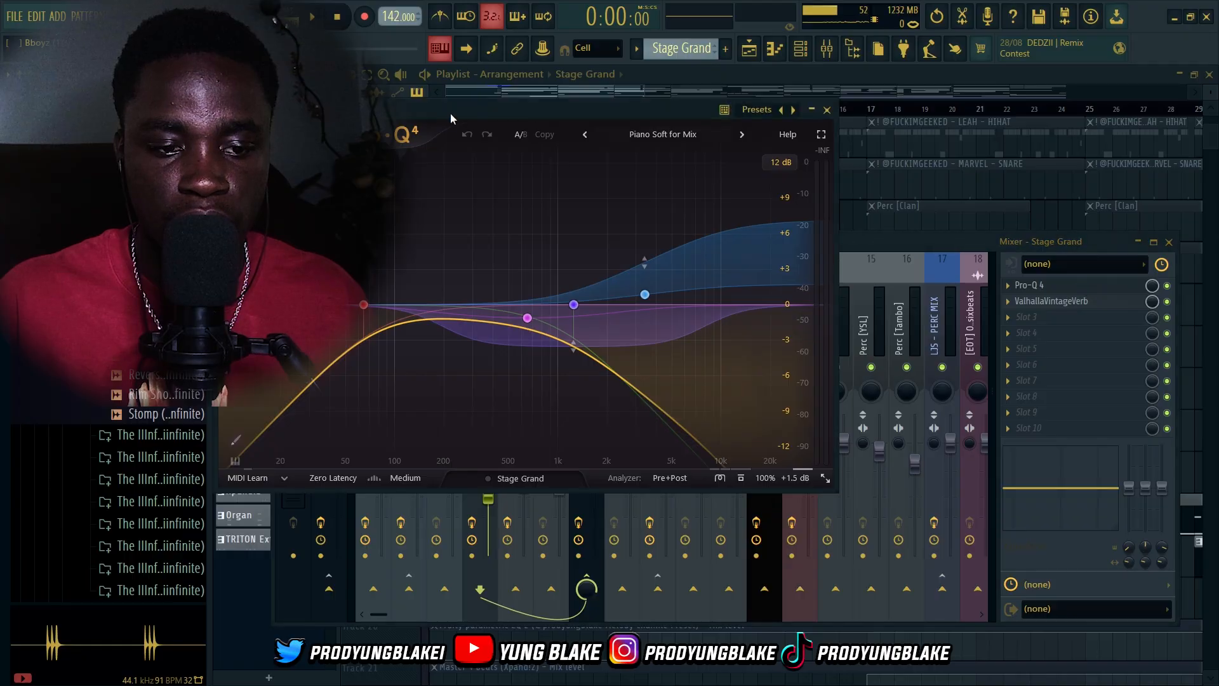
{"action": "left_click_drag", "start_coordinate": [478, 113], "coordinate": [625, 199]}
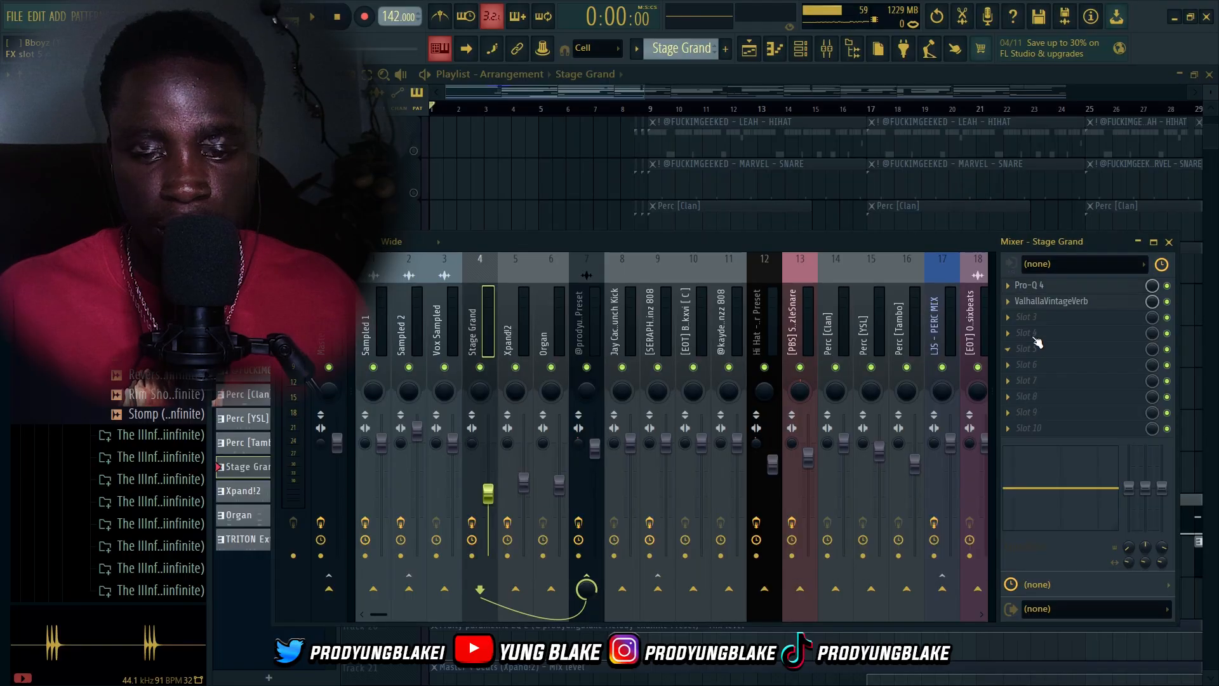
{"action": "left_click", "coordinate": [1043, 302]}
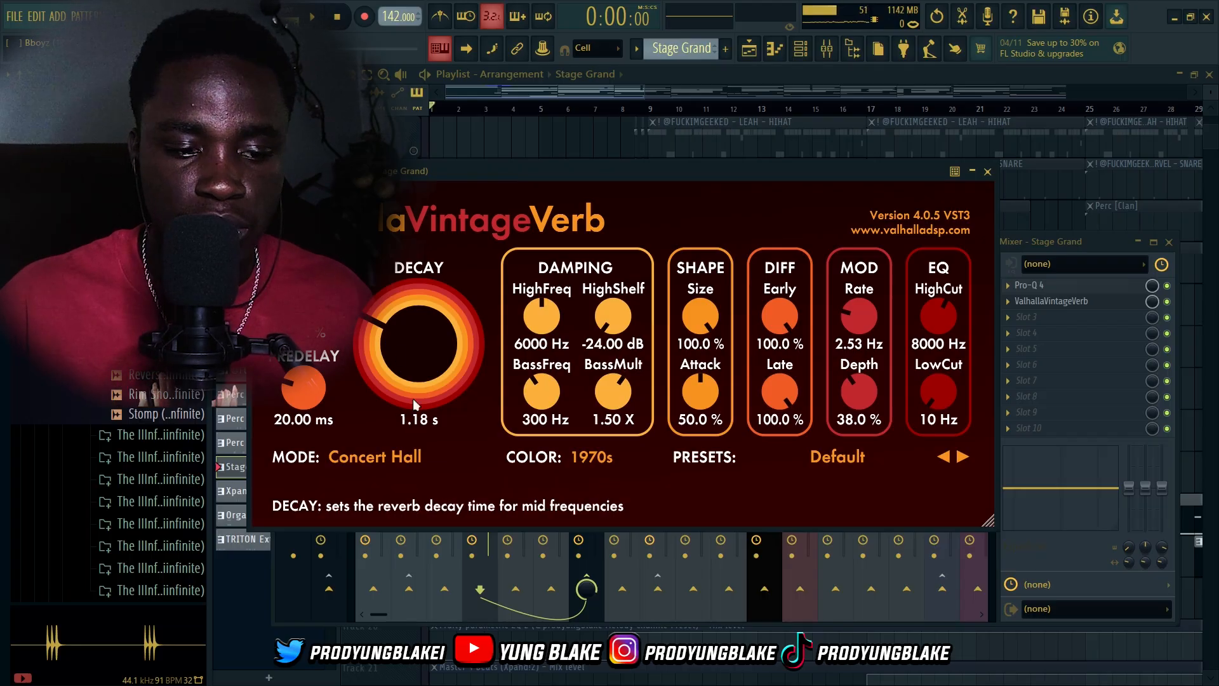
{"action": "left_click", "coordinate": [987, 172]}
Select the Xpand!2 mixer track and inspect its ValhallaVintageVerb and Master 4 beats parametric EQ
{"action": "left_click", "coordinate": [517, 330]}
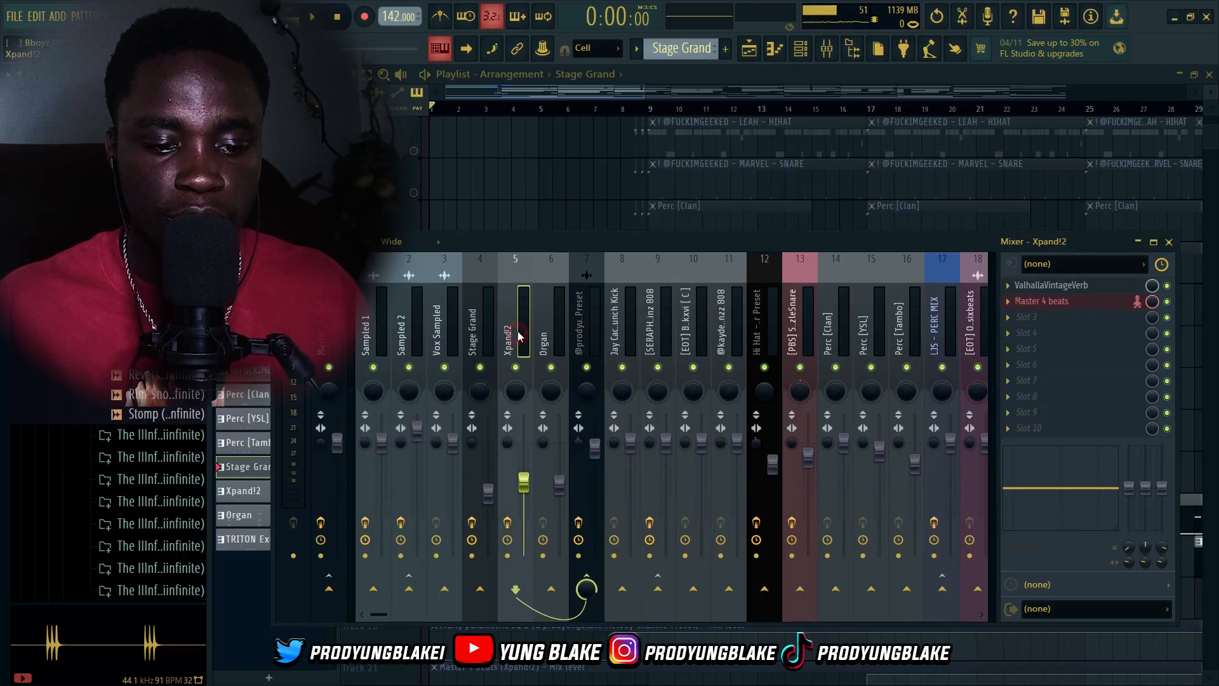
{"action": "left_click", "coordinate": [1070, 289]}
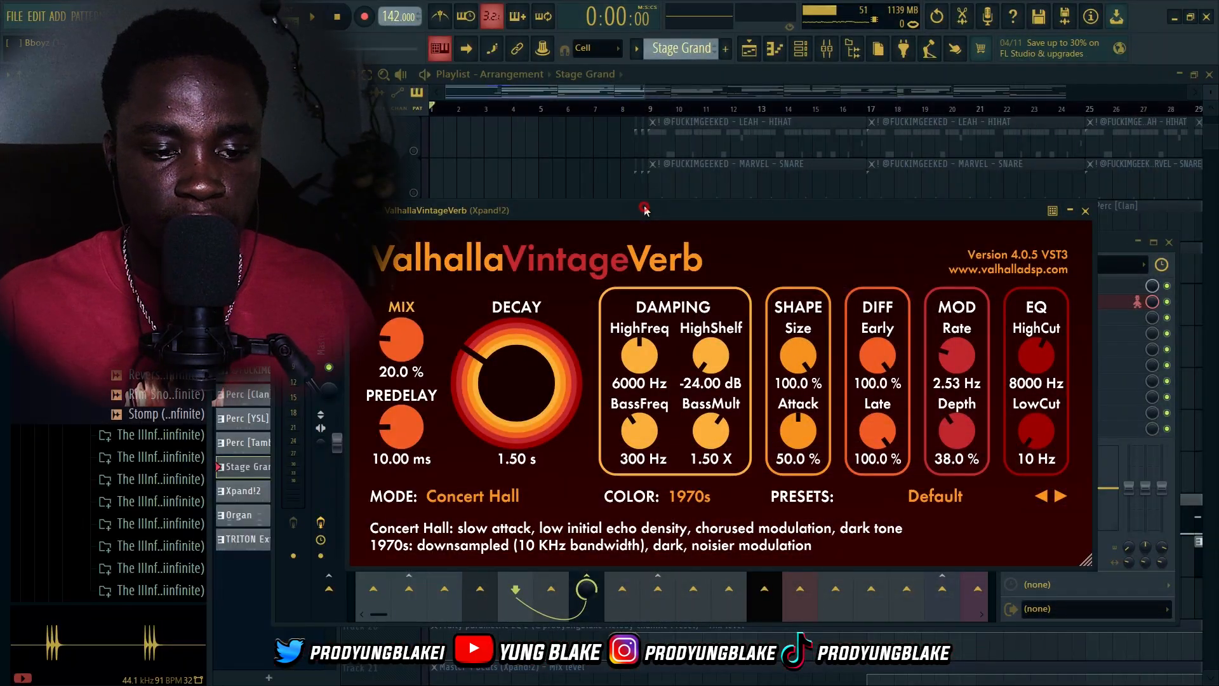
{"action": "left_click_drag", "start_coordinate": [644, 205], "coordinate": [598, 176]}
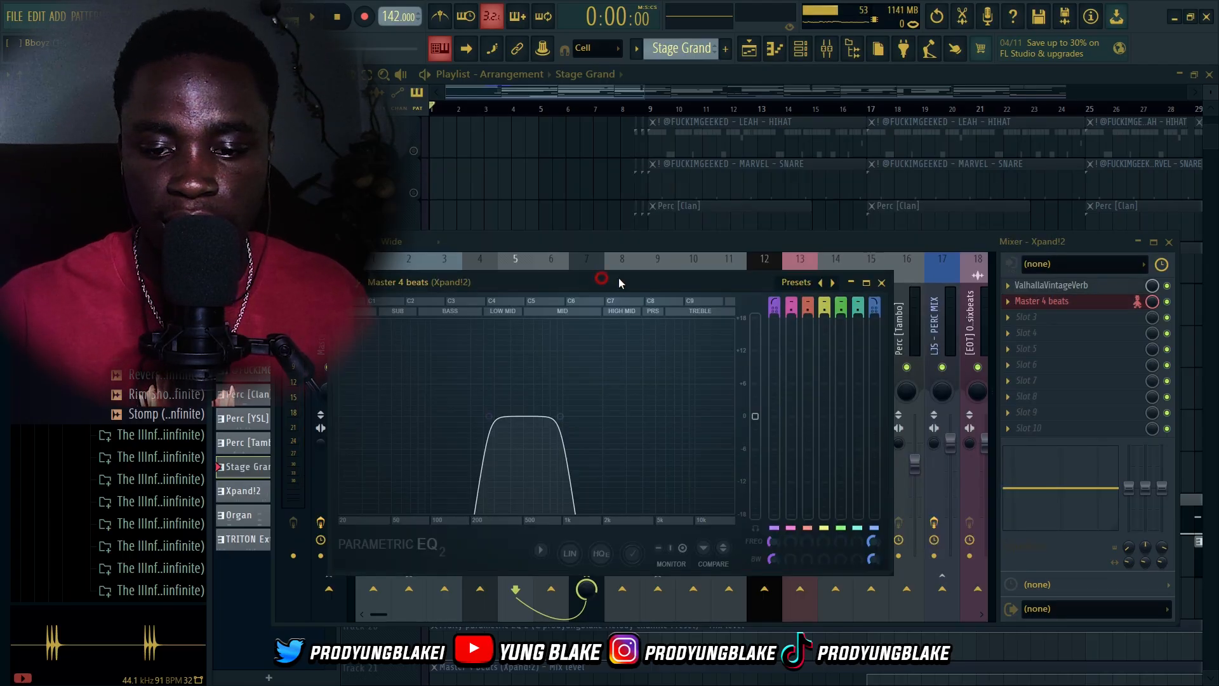
{"action": "left_click_drag", "start_coordinate": [598, 286], "coordinate": [659, 190]}
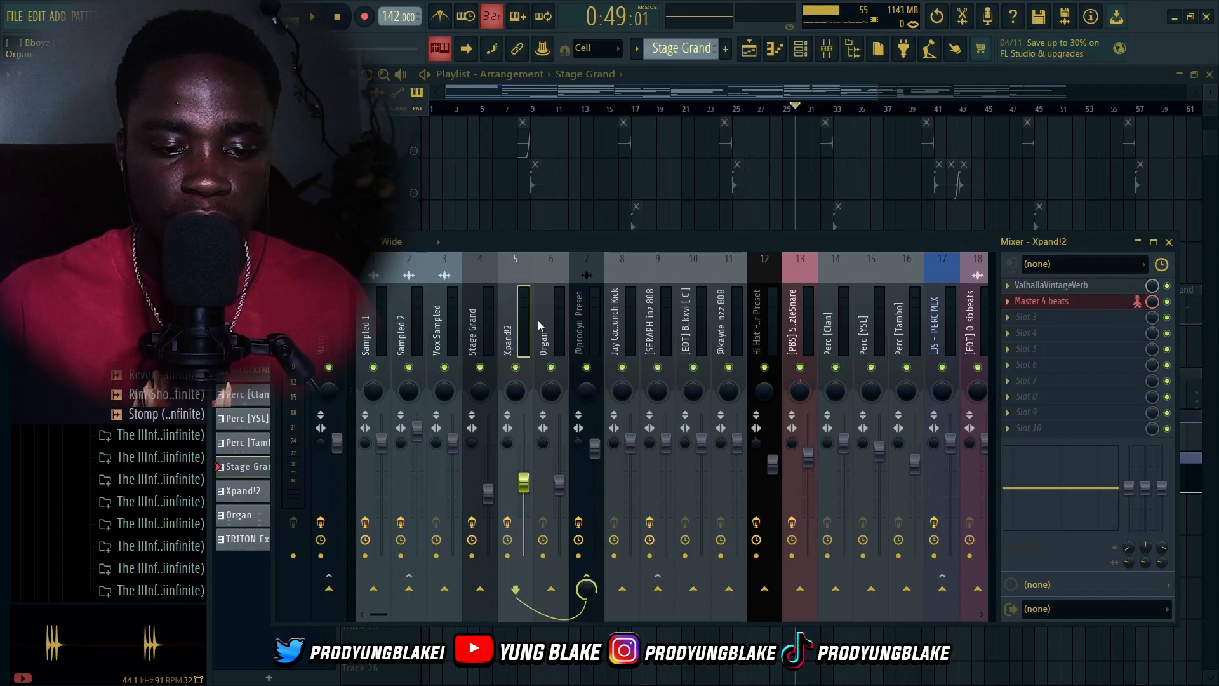
Select the Organ mixer track, then reopen the Organ channel's instrument and close it
{"action": "left_click", "coordinate": [544, 329]}
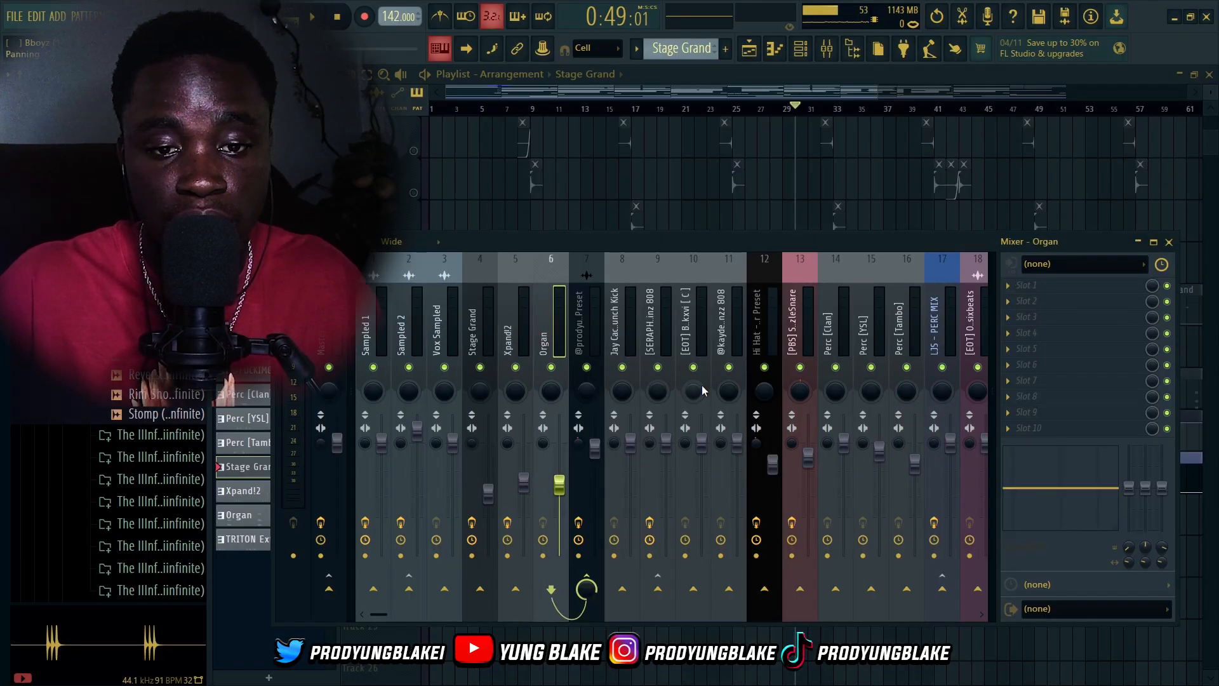
{"action": "left_click", "coordinate": [800, 48]}
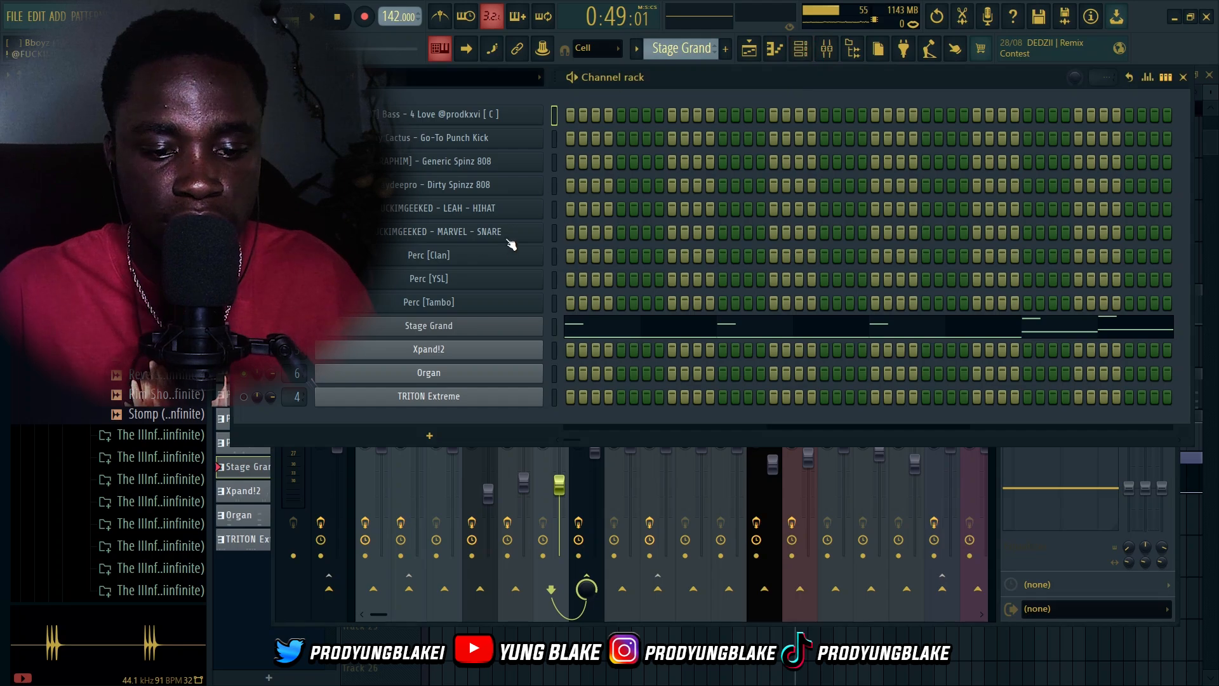
{"action": "left_click", "coordinate": [453, 380]}
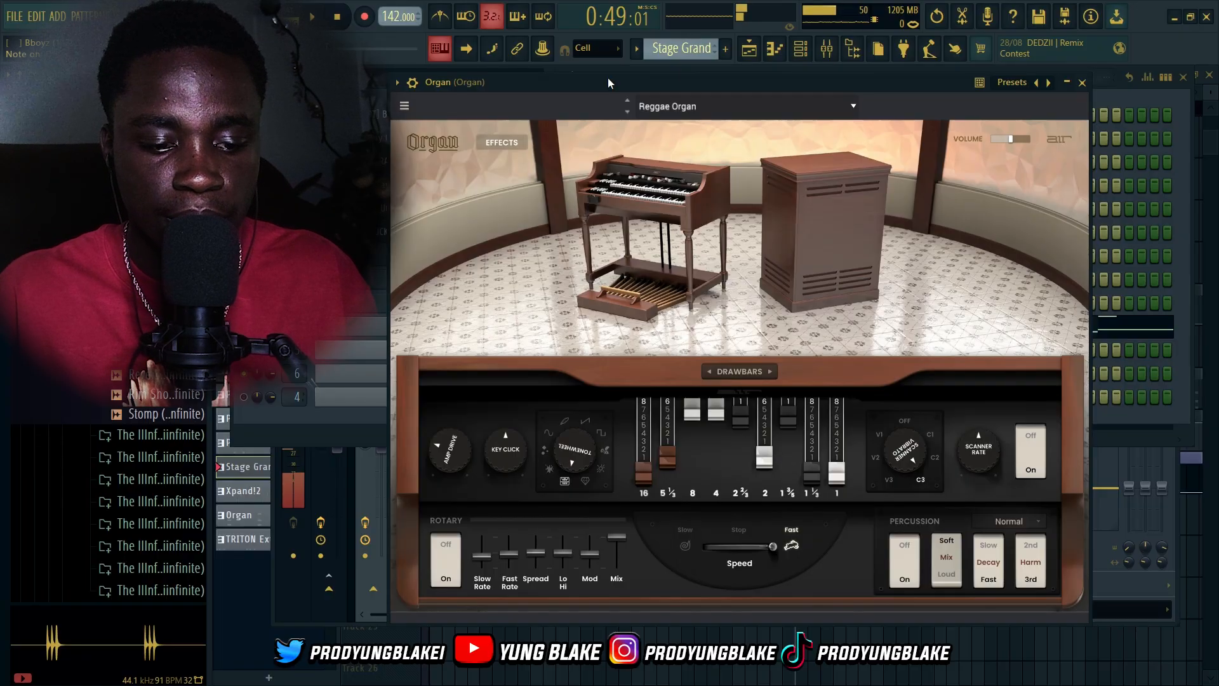
{"action": "left_click", "coordinate": [1082, 82]}
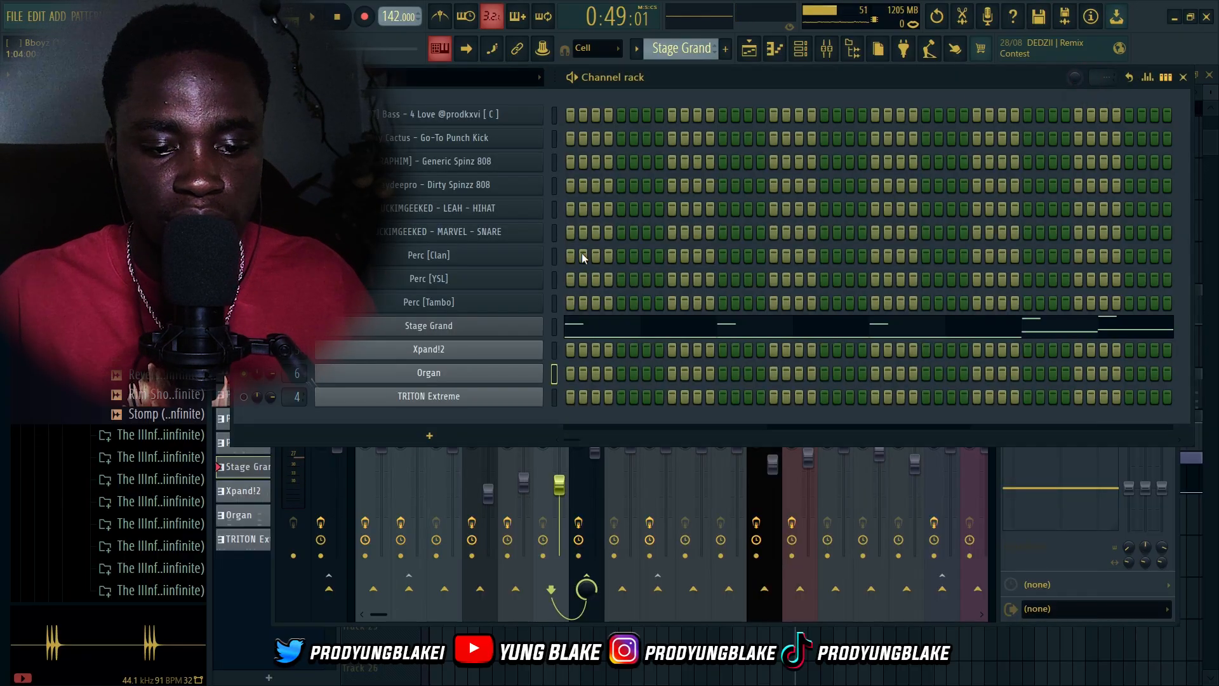
Inspect the melody preset mixer track's Abbey Road J37 Tape Stereo and Fruity parametric EQ 2 effects
{"action": "left_click", "coordinate": [827, 50]}
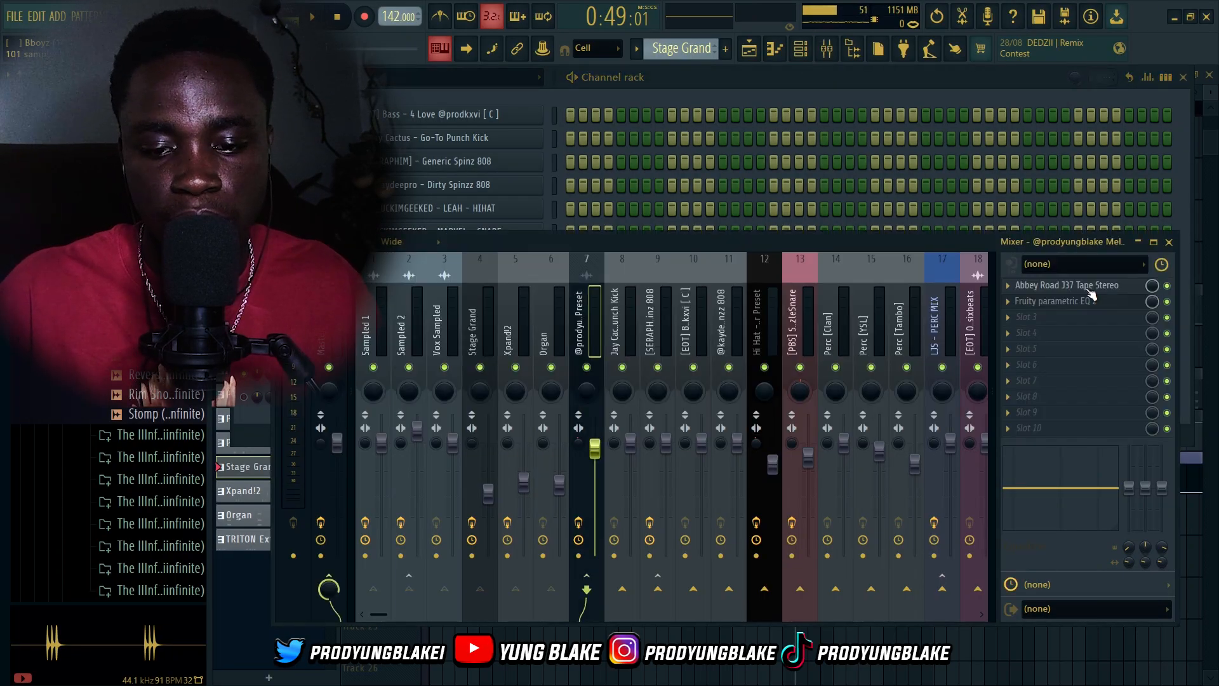
{"action": "left_click", "coordinate": [1079, 286]}
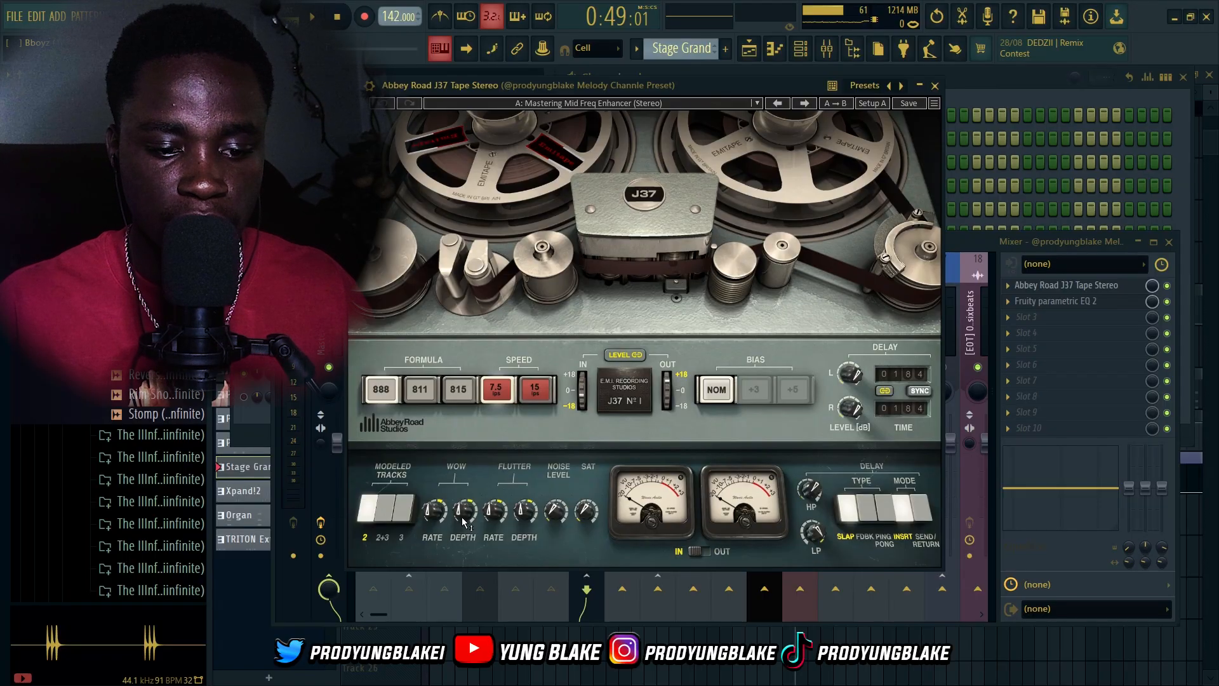
{"action": "left_click", "coordinate": [935, 85]}
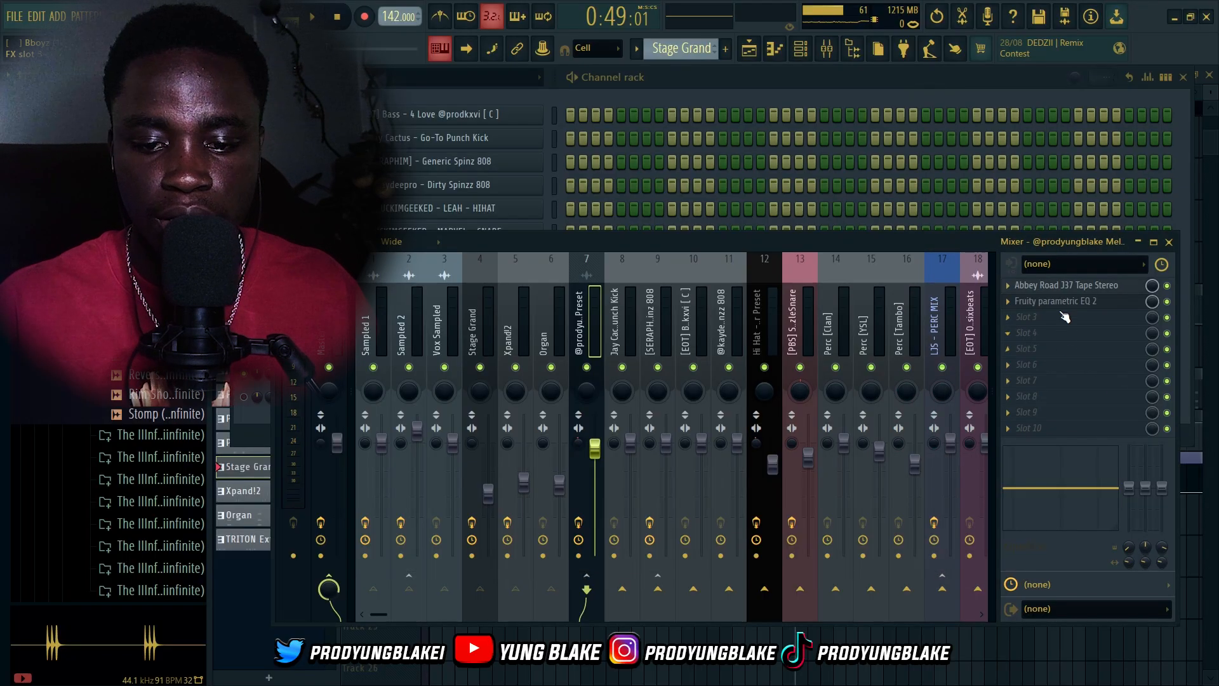
{"action": "left_click", "coordinate": [1063, 303]}
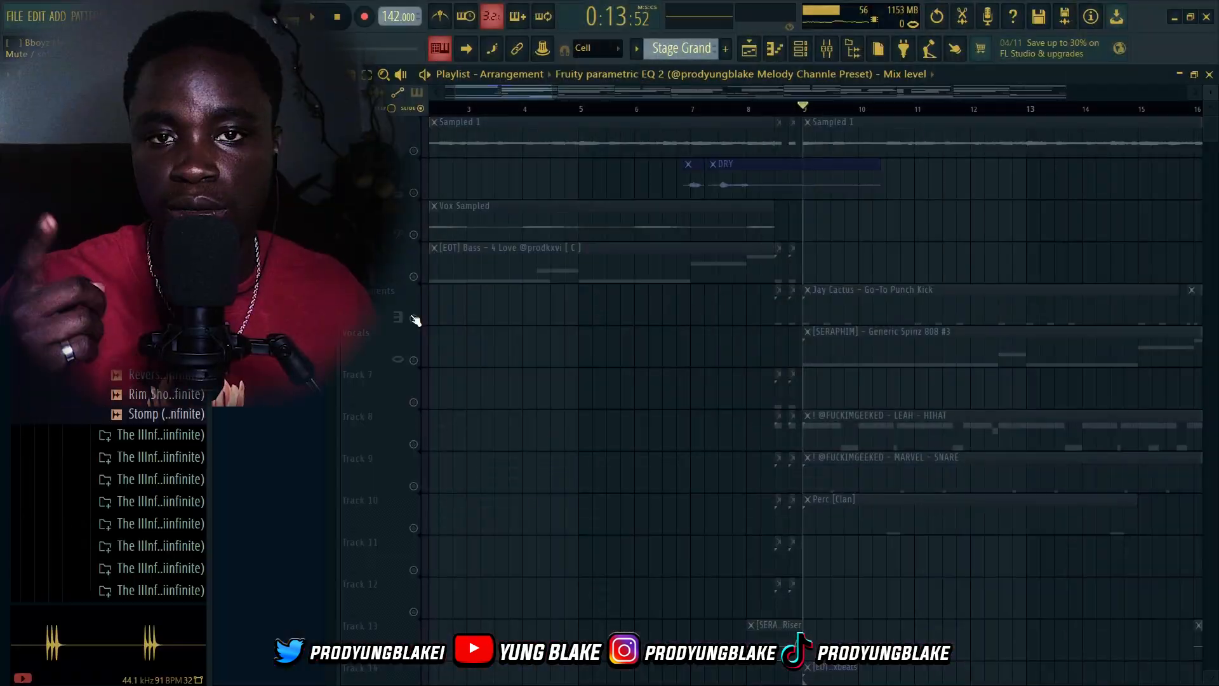
Undo the recent track mute, unmute and solo changes in the playlist
{"action": "key", "text": "ctrl+z"}
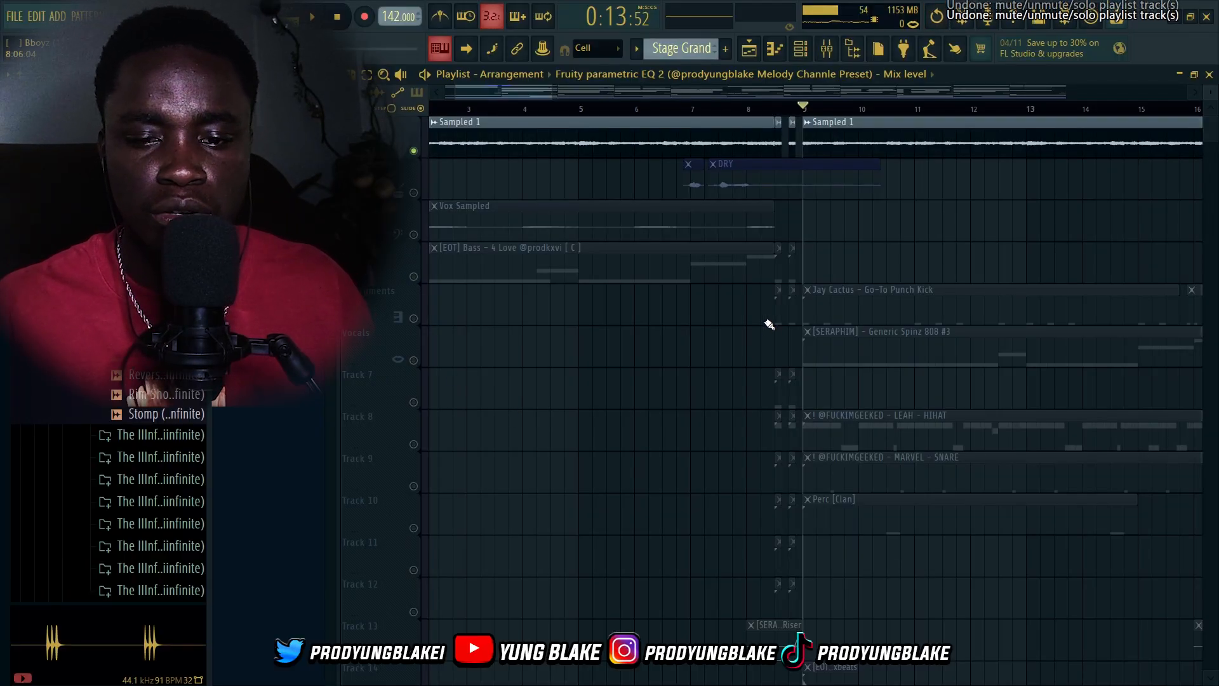
{"action": "key", "text": "ctrl+z"}
{"action": "key", "text": "ctrl+z"}
{"action": "key", "text": "ctrl+z"}
{"action": "scroll", "coordinate": [762, 322], "scroll_direction": "down", "scroll_amount": 4}
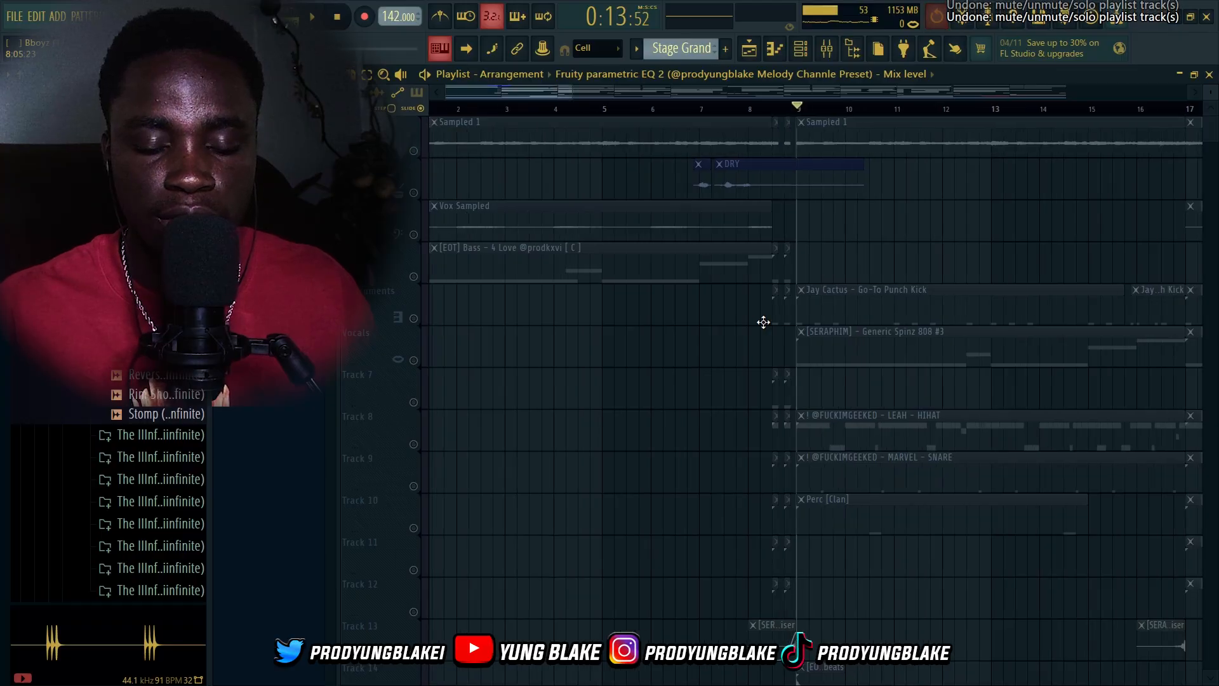
{"action": "key", "text": "ctrl+z"}
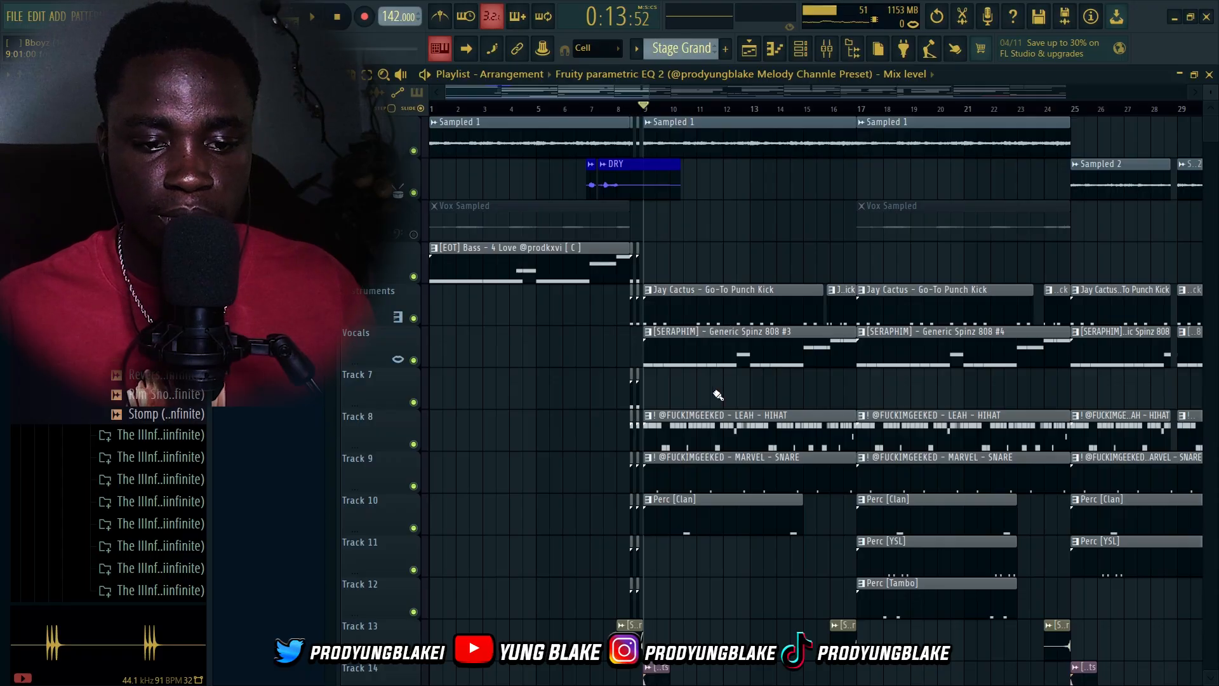
{"action": "scroll", "coordinate": [627, 332], "scroll_direction": "up", "scroll_amount": 3}
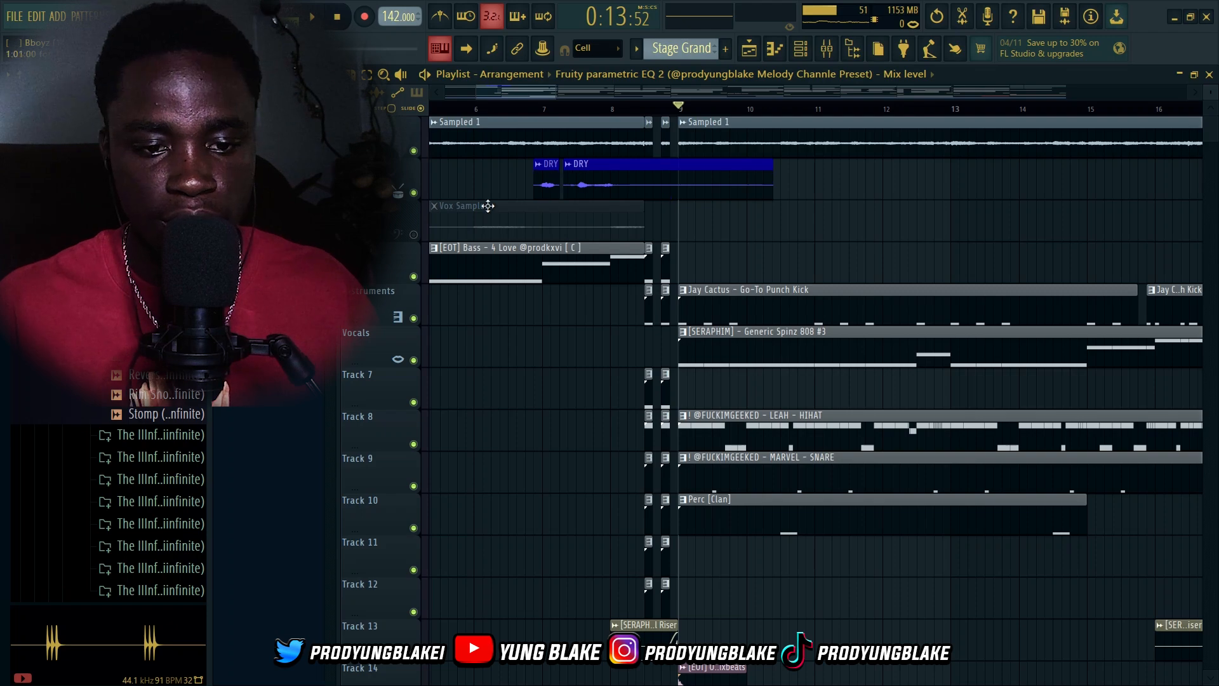
Open the mixer and mute the melody preset mixer track
{"action": "left_click", "coordinate": [827, 48]}
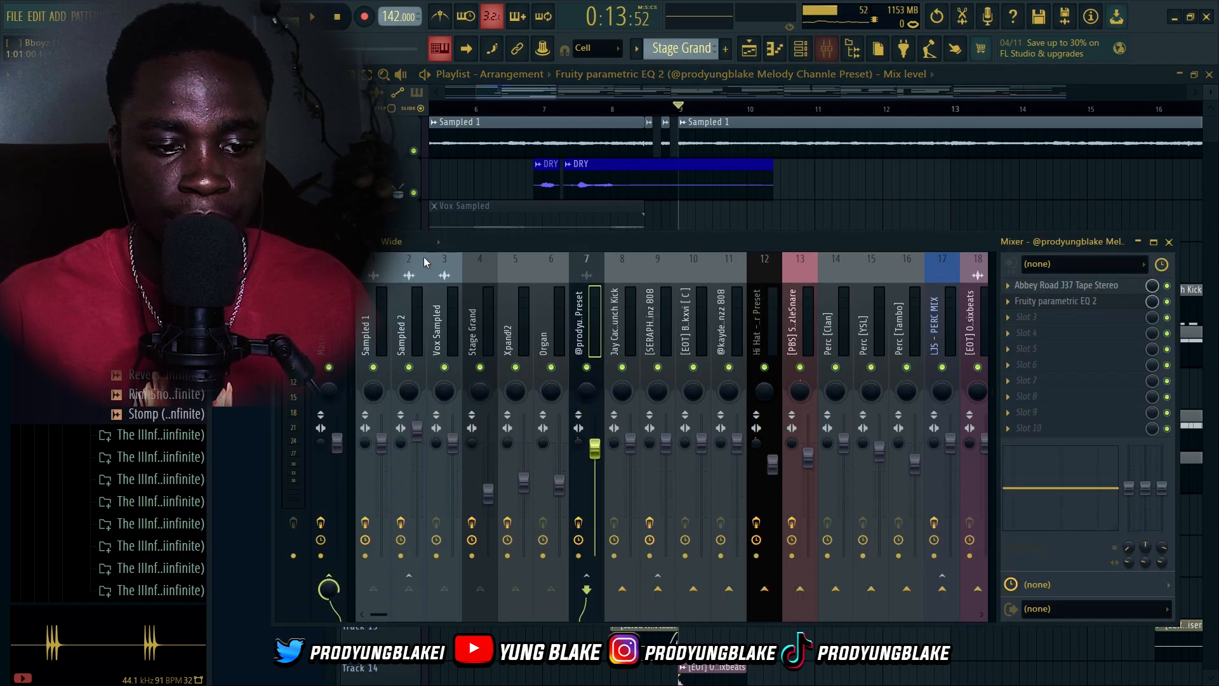
{"action": "left_click", "coordinate": [587, 368]}
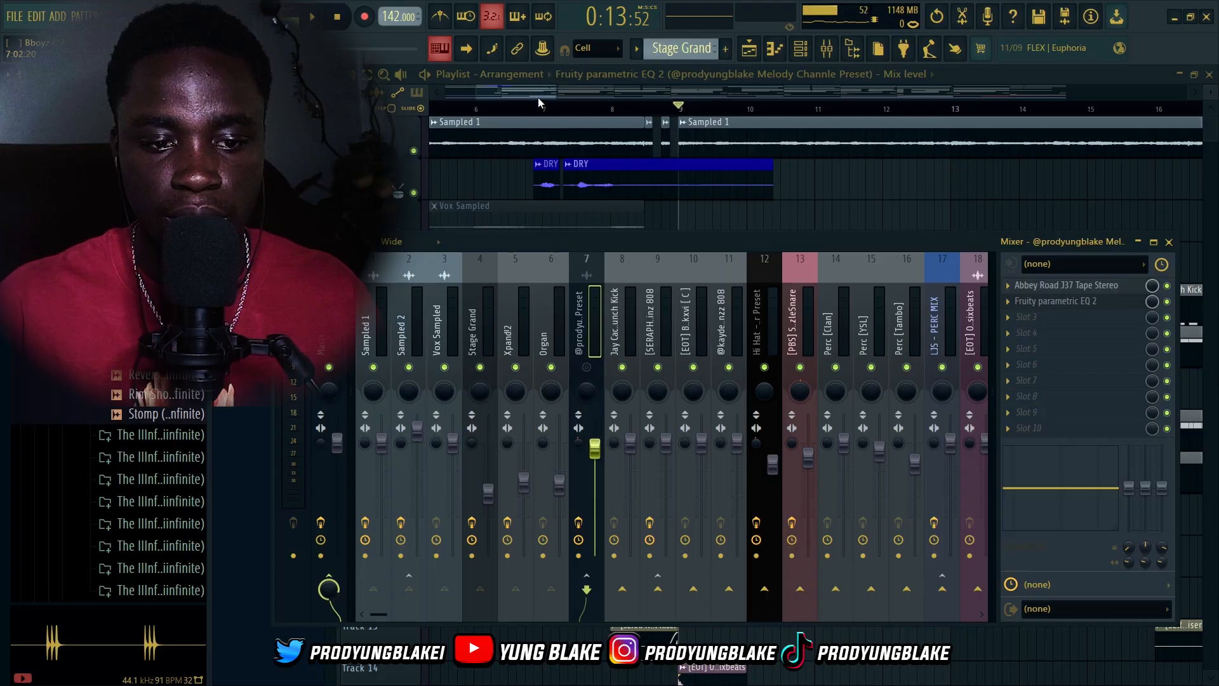
Open the Jay Cactus Go-To Punch Kick pattern in the piano roll, play it, and check its mixer track
{"action": "left_click", "coordinate": [538, 97]}
{"action": "scroll", "coordinate": [734, 467], "scroll_direction": "down", "scroll_amount": 2}
{"action": "left_click", "coordinate": [740, 219]}
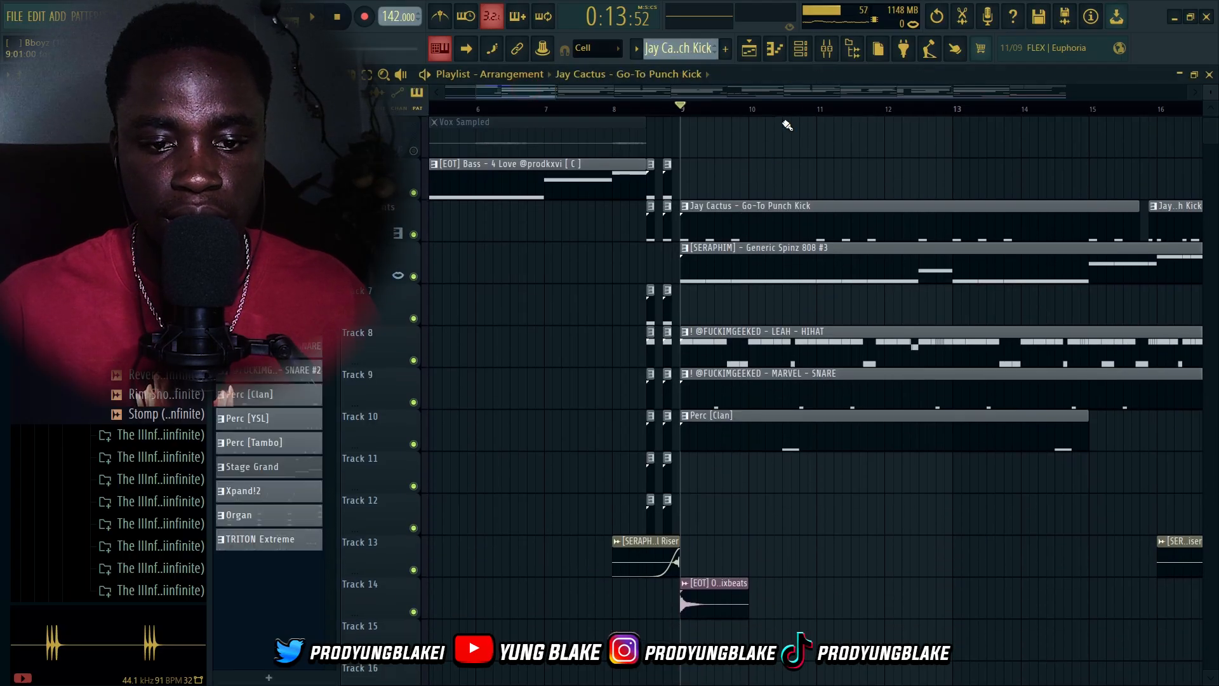
{"action": "left_click", "coordinate": [801, 48]}
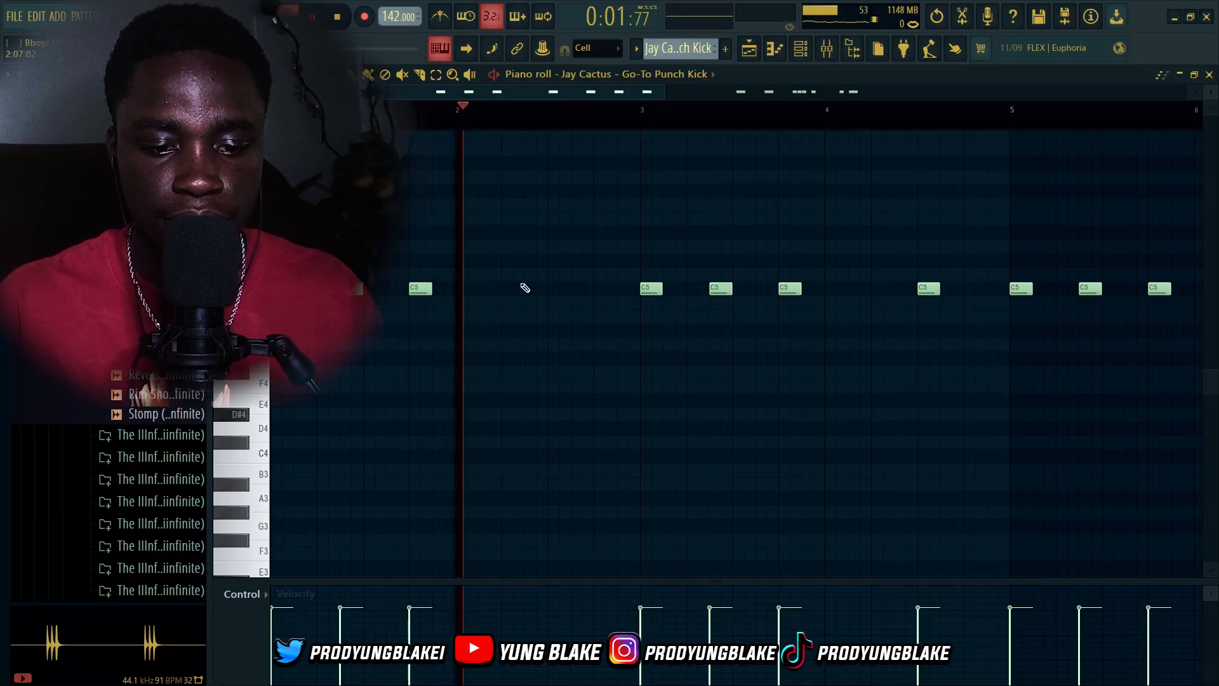
{"action": "scroll", "coordinate": [524, 289], "scroll_direction": "down", "scroll_amount": 2}
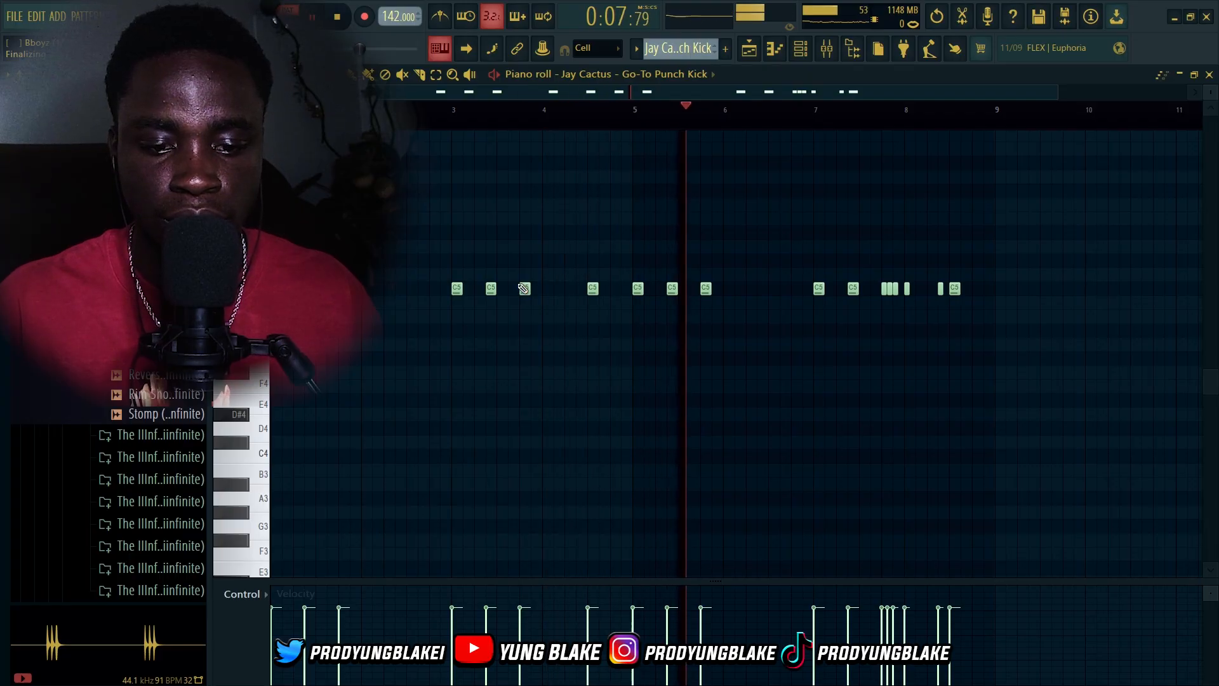
{"action": "key", "text": "space"}
{"action": "left_click", "coordinate": [827, 49]}
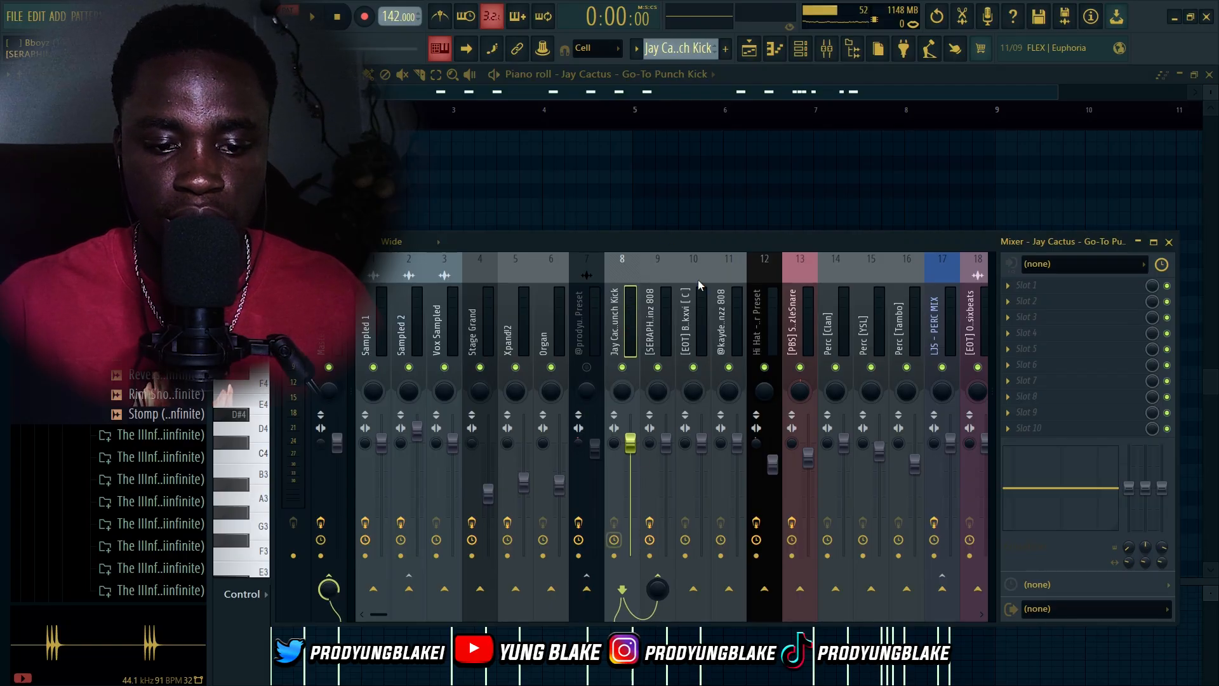
{"action": "left_click", "coordinate": [826, 48]}
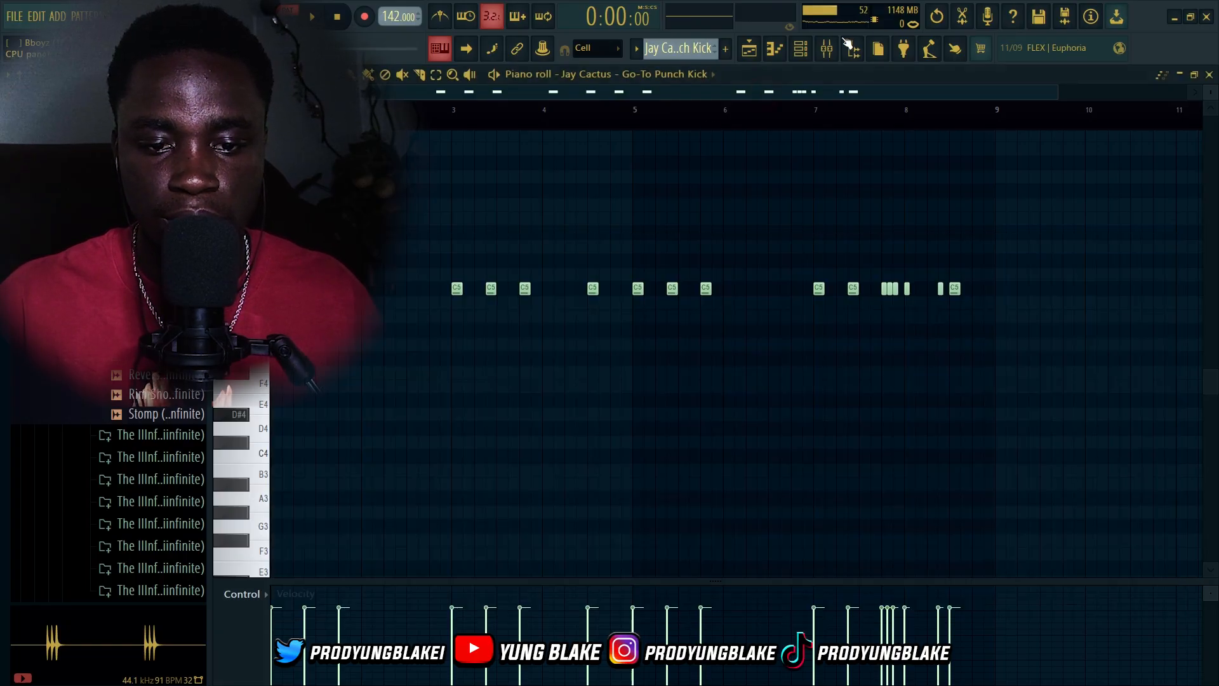
Open the Generic Spinz 808 channel's sampler settings from the channel rack, then close them
{"action": "left_click", "coordinate": [766, 52]}
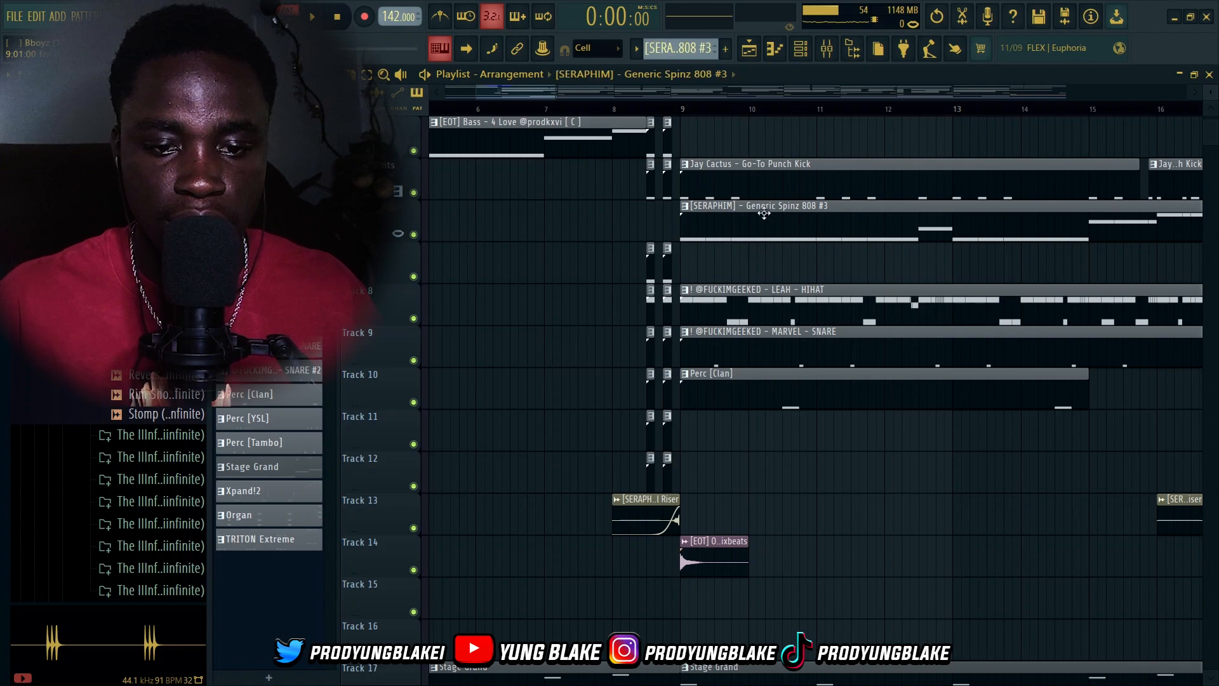
{"action": "left_click", "coordinate": [799, 53]}
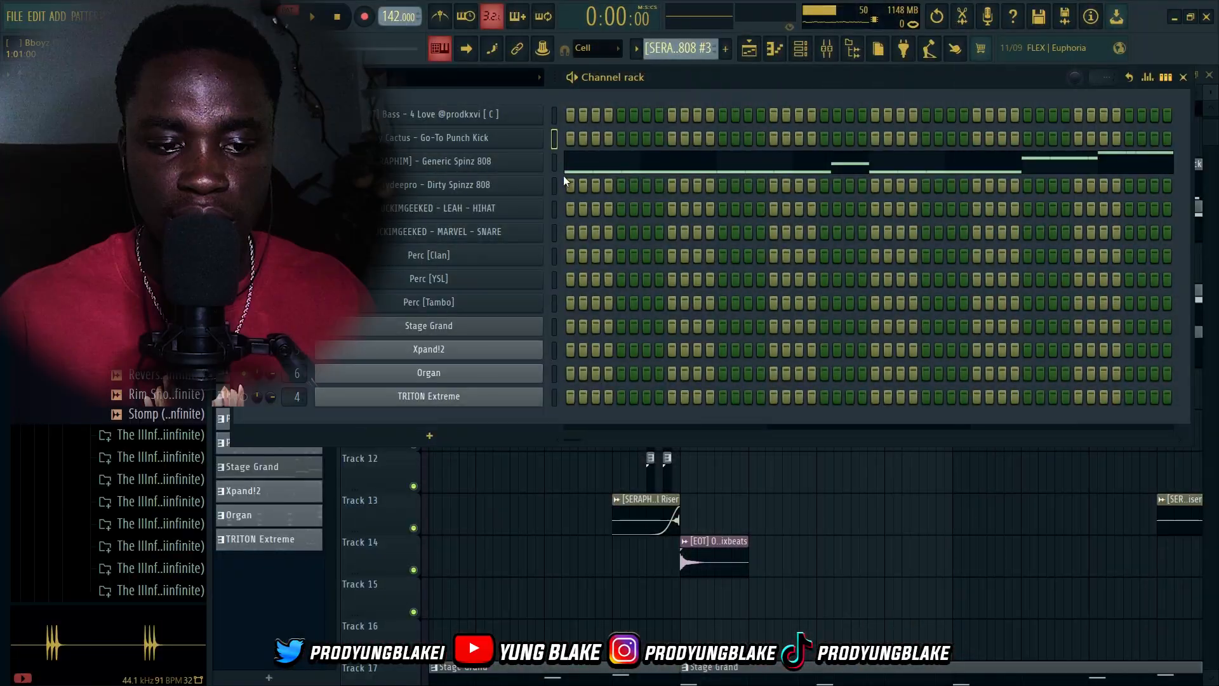
{"action": "left_click", "coordinate": [501, 164]}
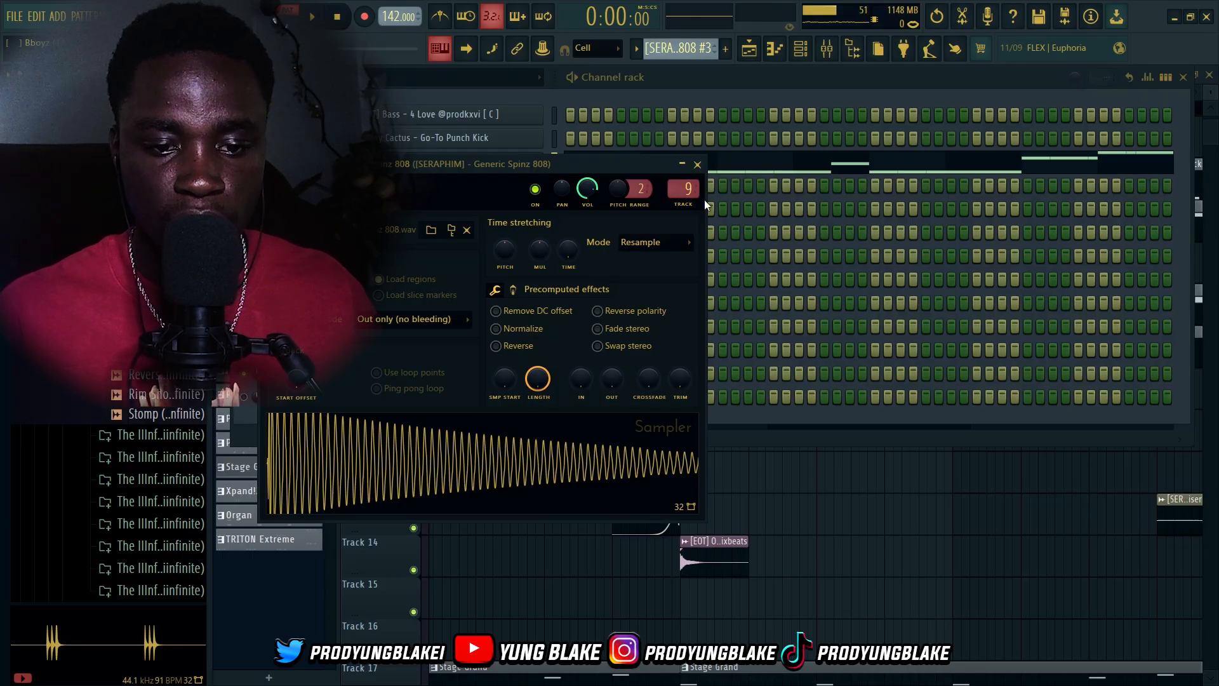
{"action": "left_click", "coordinate": [697, 165]}
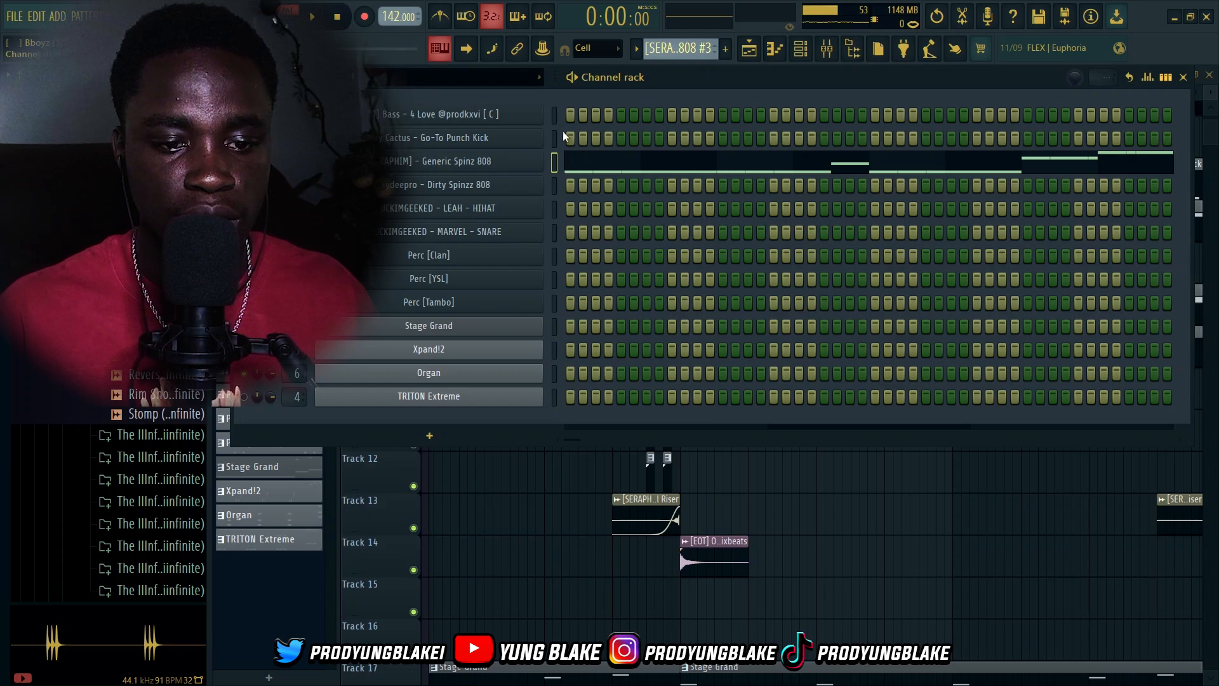
Open the Generic Spinz 808 pattern in the piano roll and play back its notes
{"action": "left_click", "coordinate": [588, 164]}
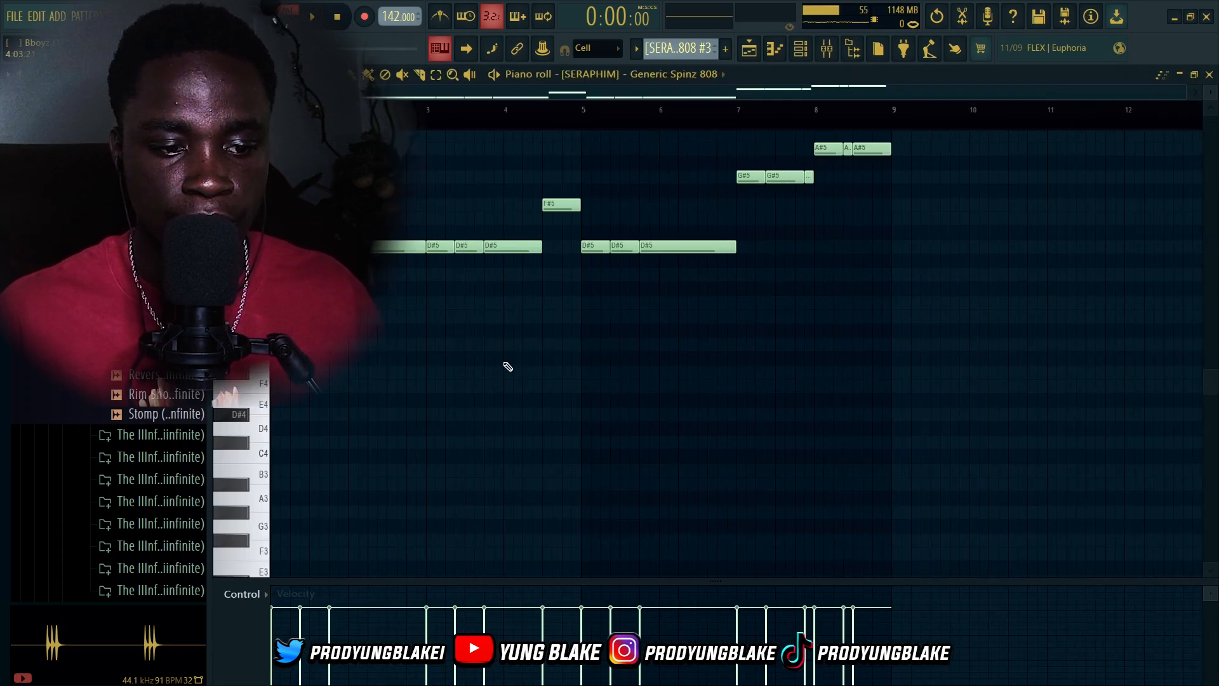
{"action": "key", "text": "space"}
{"action": "scroll", "coordinate": [502, 365], "scroll_direction": "up", "scroll_amount": 4}
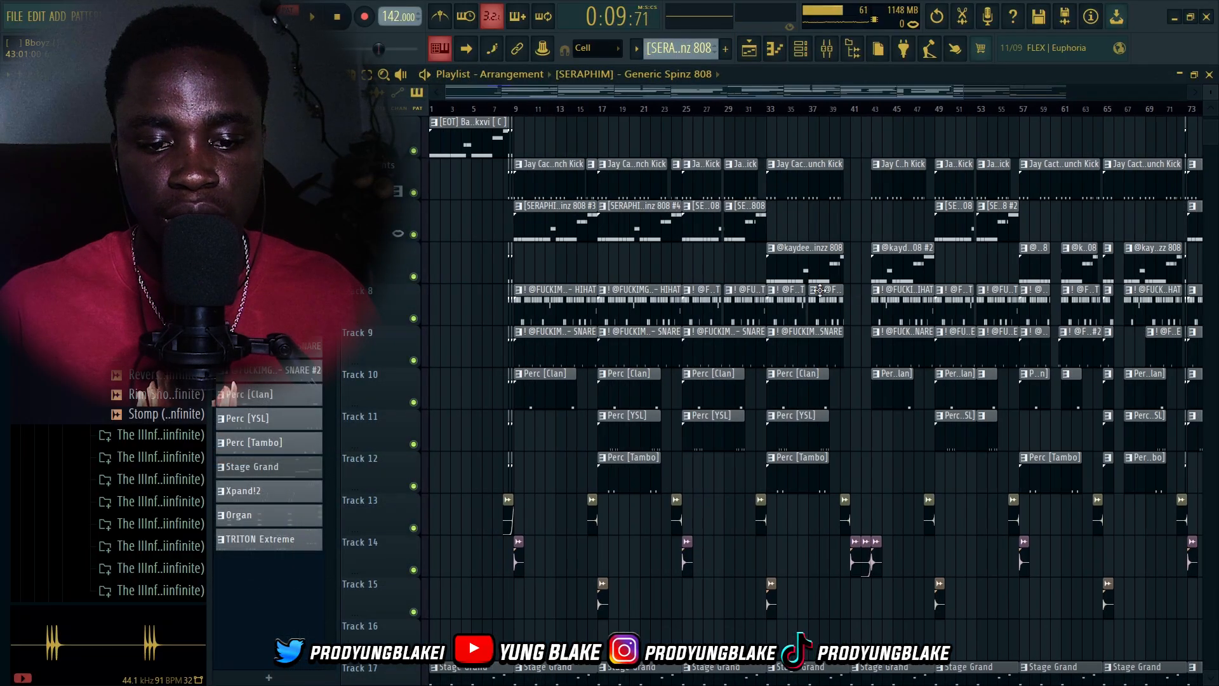
{"action": "scroll", "coordinate": [755, 281], "scroll_direction": "up", "scroll_amount": 3}
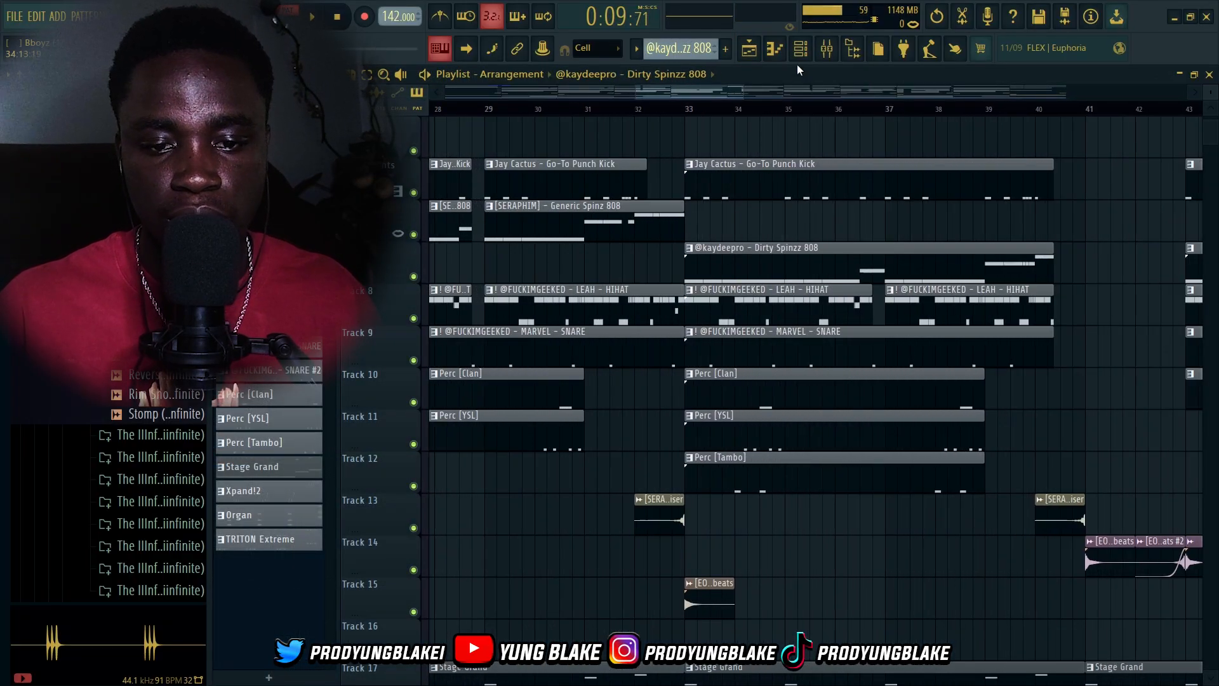
Open the Dirty Spinzz 808 pattern in the piano roll and play back its notes
{"action": "left_click", "coordinate": [800, 54]}
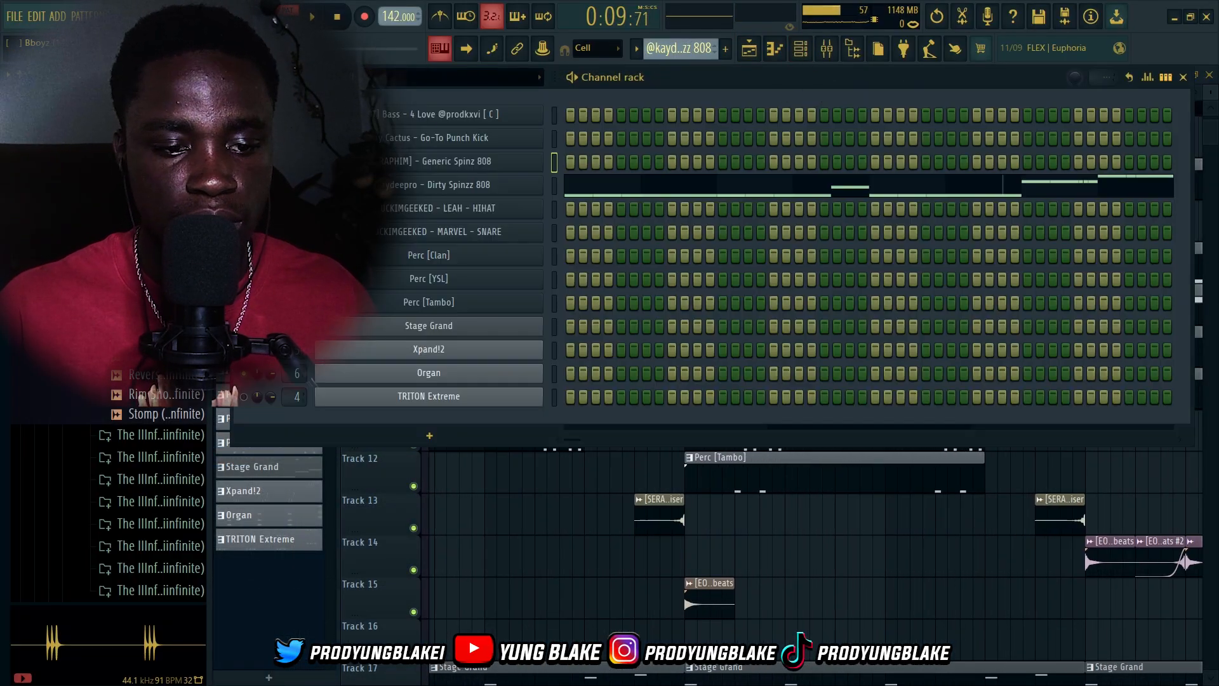
{"action": "left_click", "coordinate": [404, 188]}
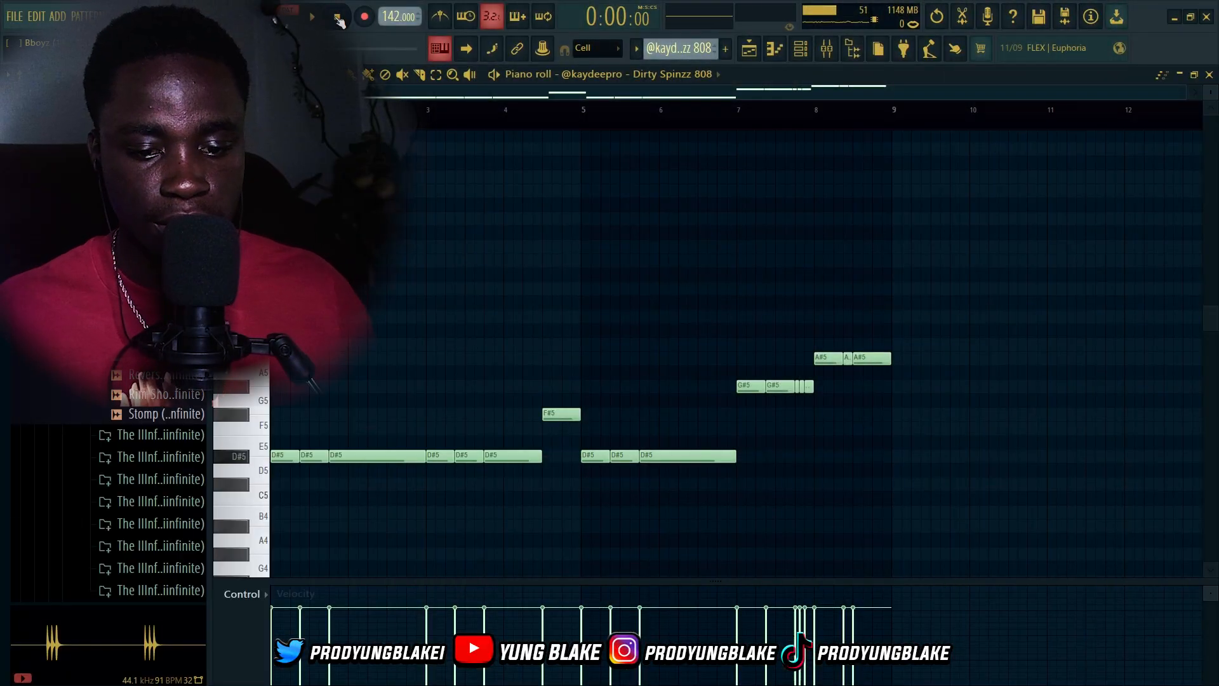
{"action": "key", "text": "space"}
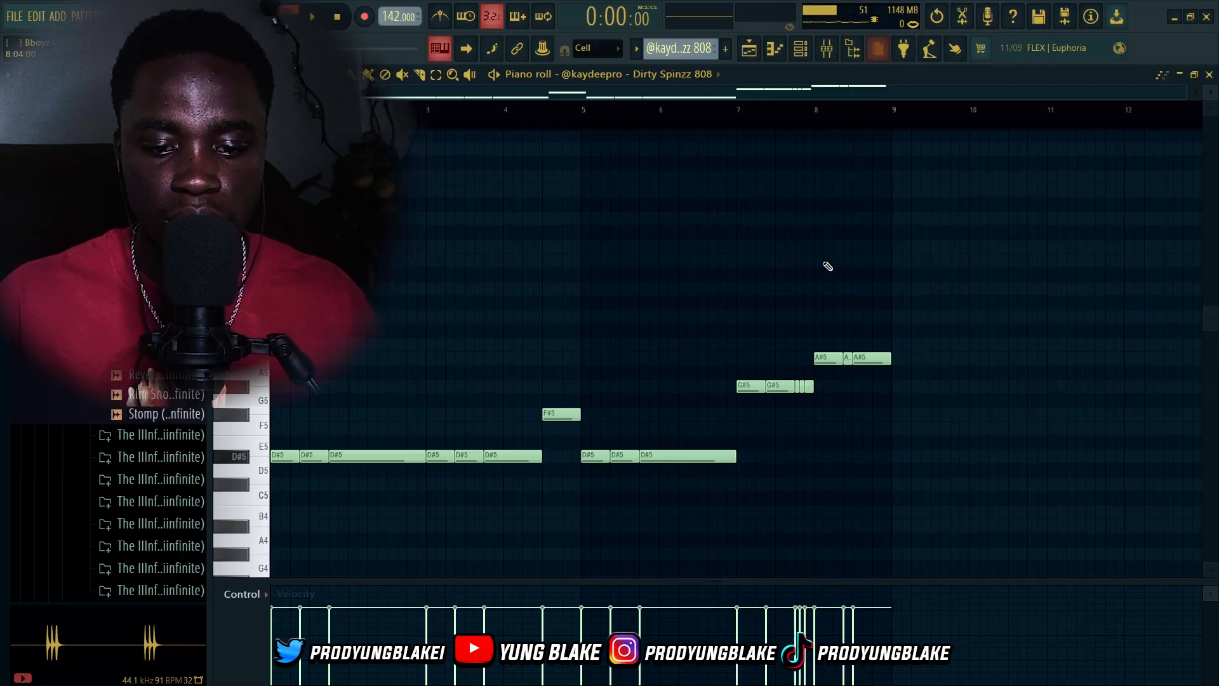
{"action": "scroll", "coordinate": [800, 405], "scroll_direction": "up", "scroll_amount": 3, "text": "ctrl"}
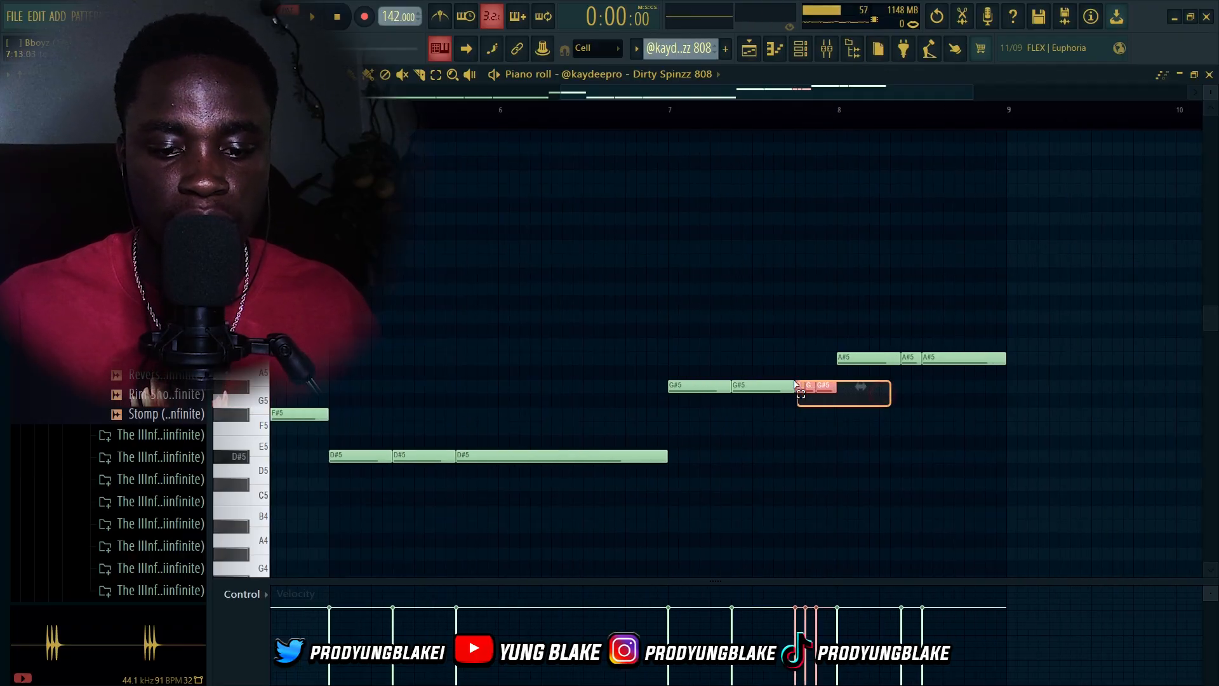
Open the Dirty Spinzz 808 channel settings and inspect its envelope and pitch section
{"action": "left_click", "coordinate": [801, 49]}
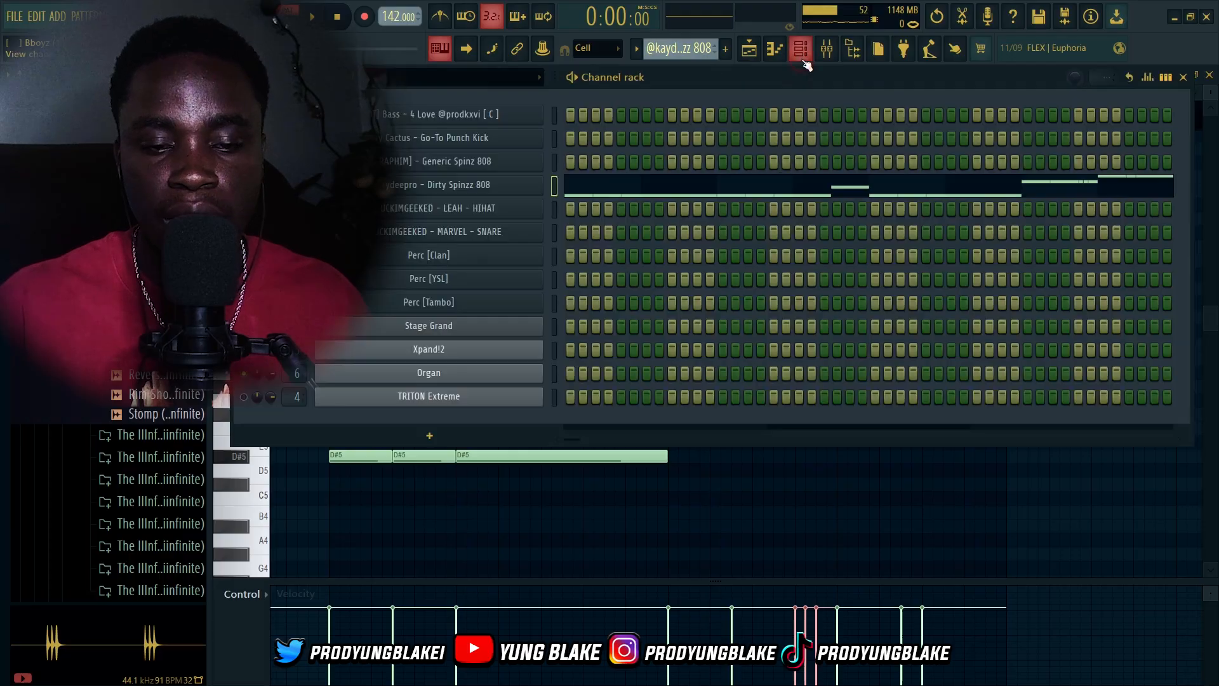
{"action": "left_click", "coordinate": [449, 183]}
{"action": "left_click", "coordinate": [270, 169]}
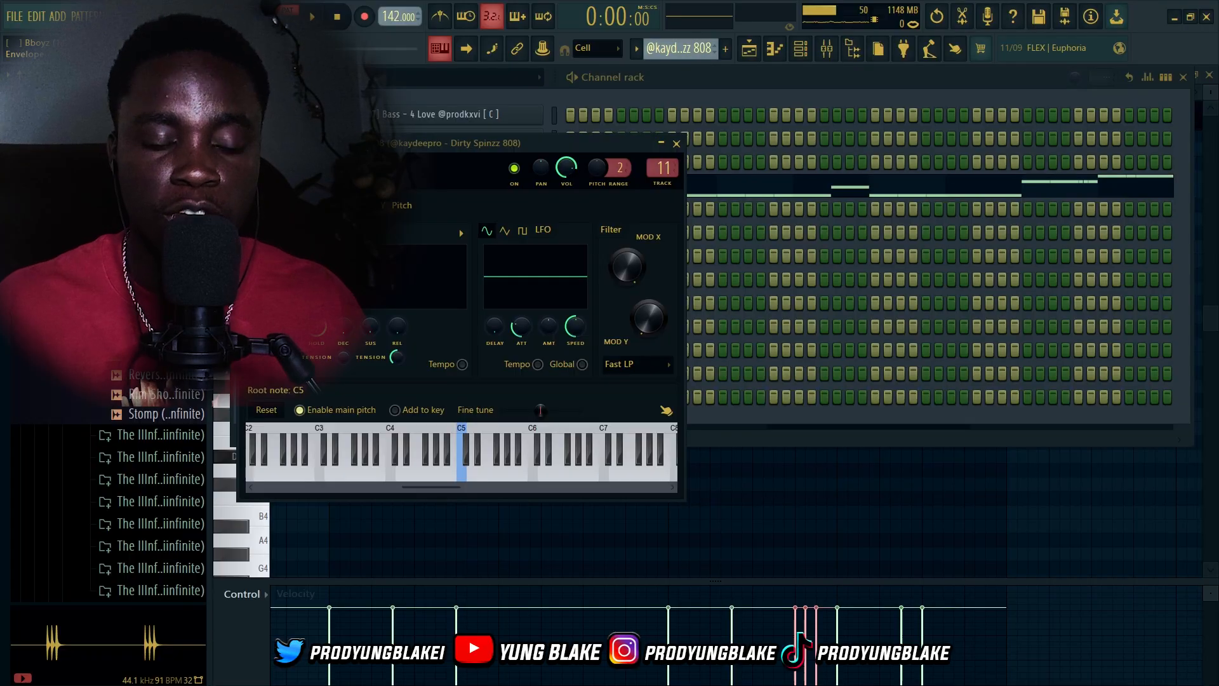
{"action": "key", "text": "F5"}
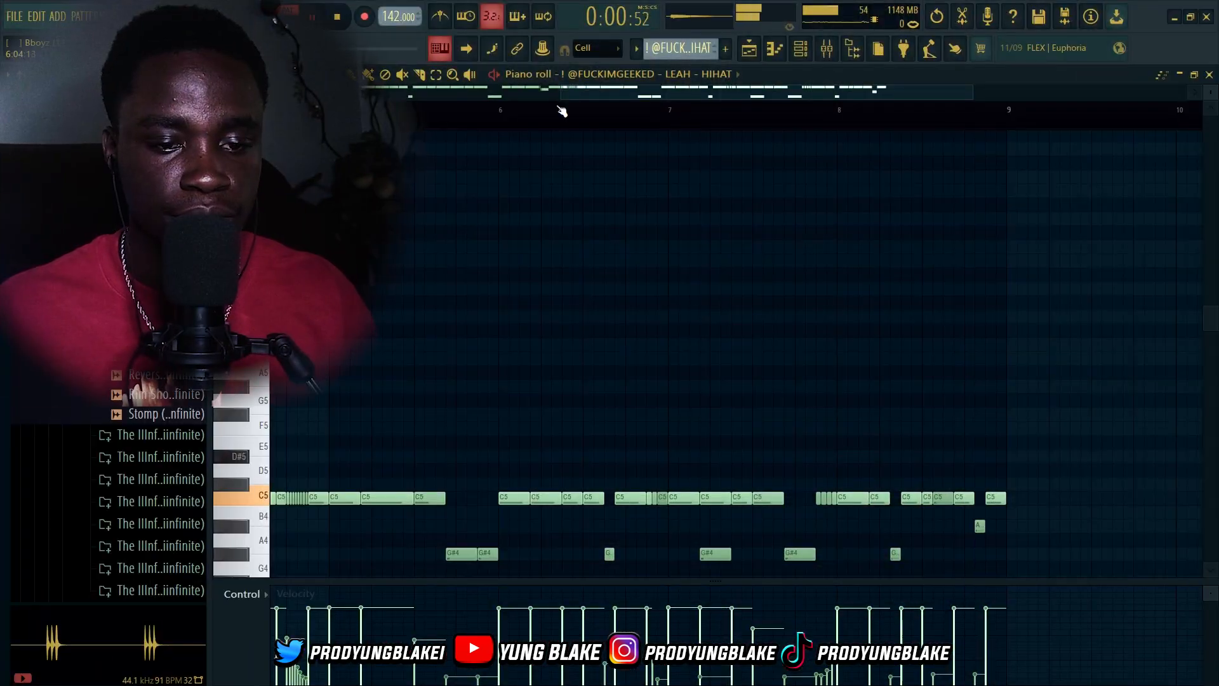
Scroll through the LEAH HIHAT pattern's notes in the piano roll
{"action": "scroll", "coordinate": [395, 280], "scroll_direction": "up", "scroll_amount": 3}
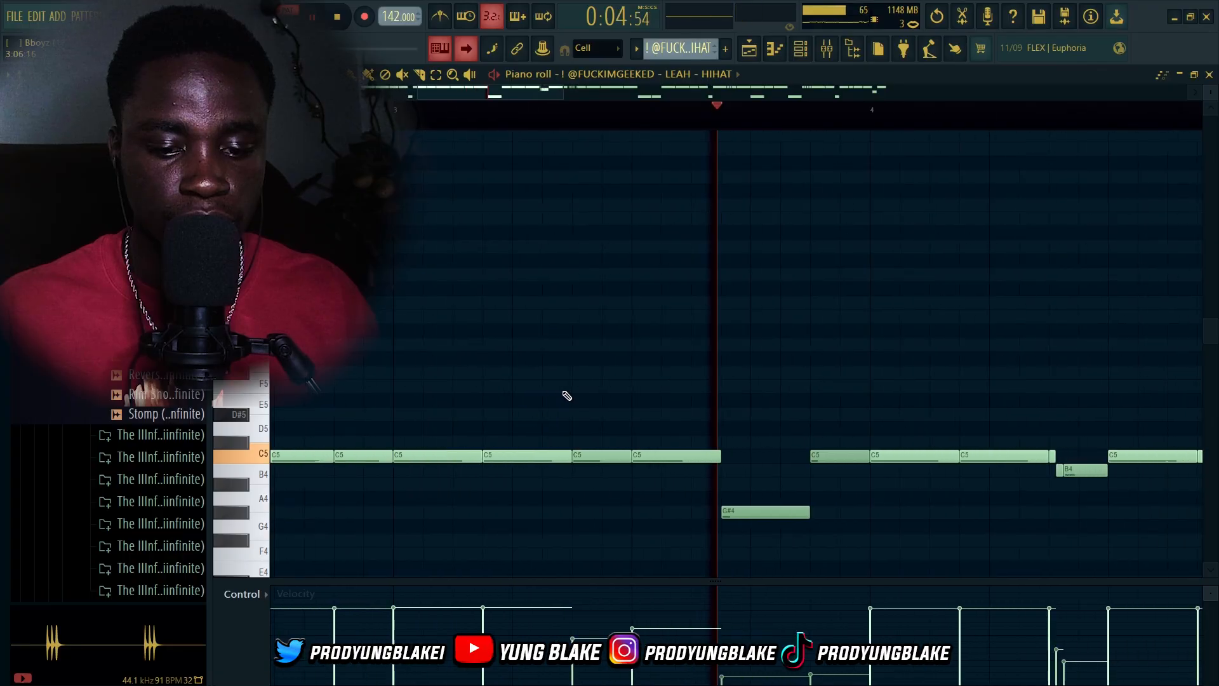
{"action": "scroll", "coordinate": [562, 395], "scroll_direction": "down", "scroll_amount": 2}
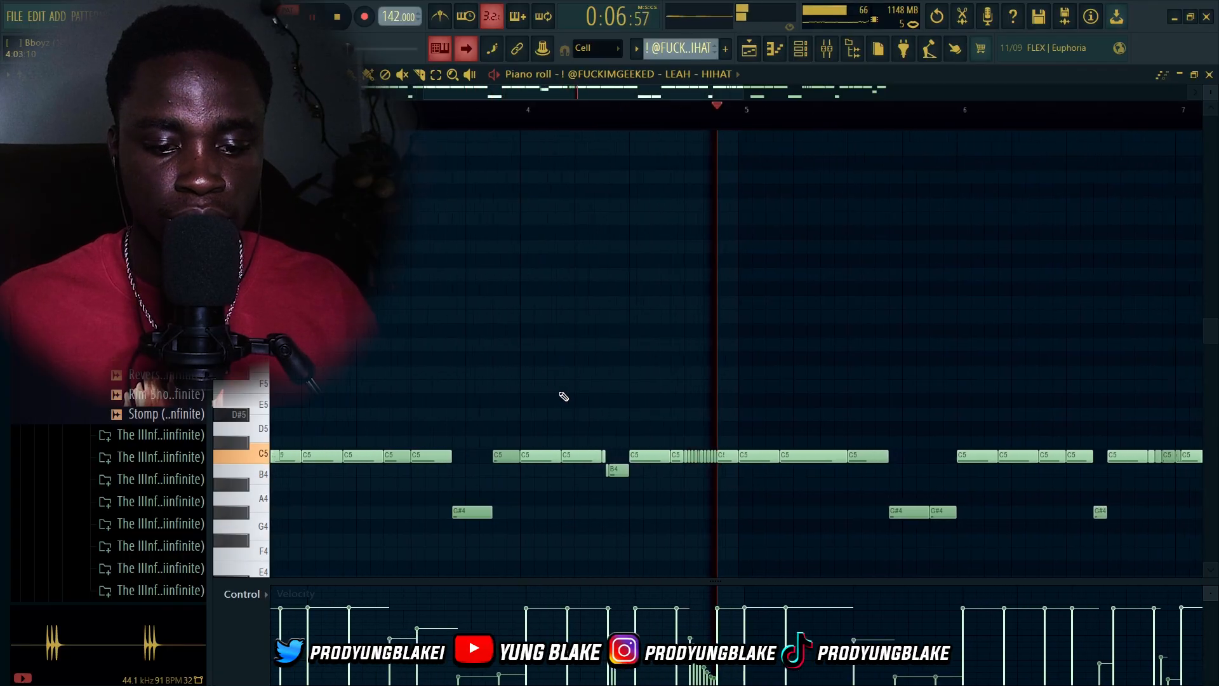
{"action": "scroll", "coordinate": [554, 400], "scroll_direction": "down", "scroll_amount": 1}
{"action": "scroll", "coordinate": [554, 400], "scroll_direction": "down", "scroll_amount": 3}
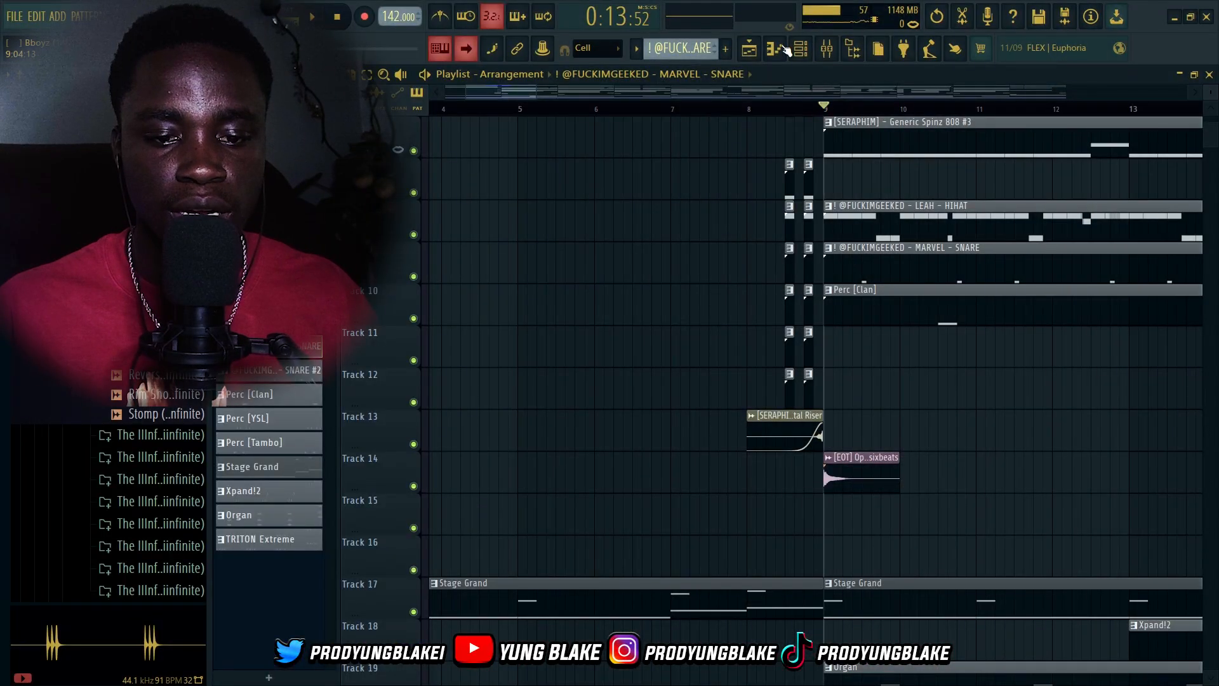
Open the MARVEL SNARE pattern in the piano roll and scroll through its notes
{"action": "left_click", "coordinate": [801, 49]}
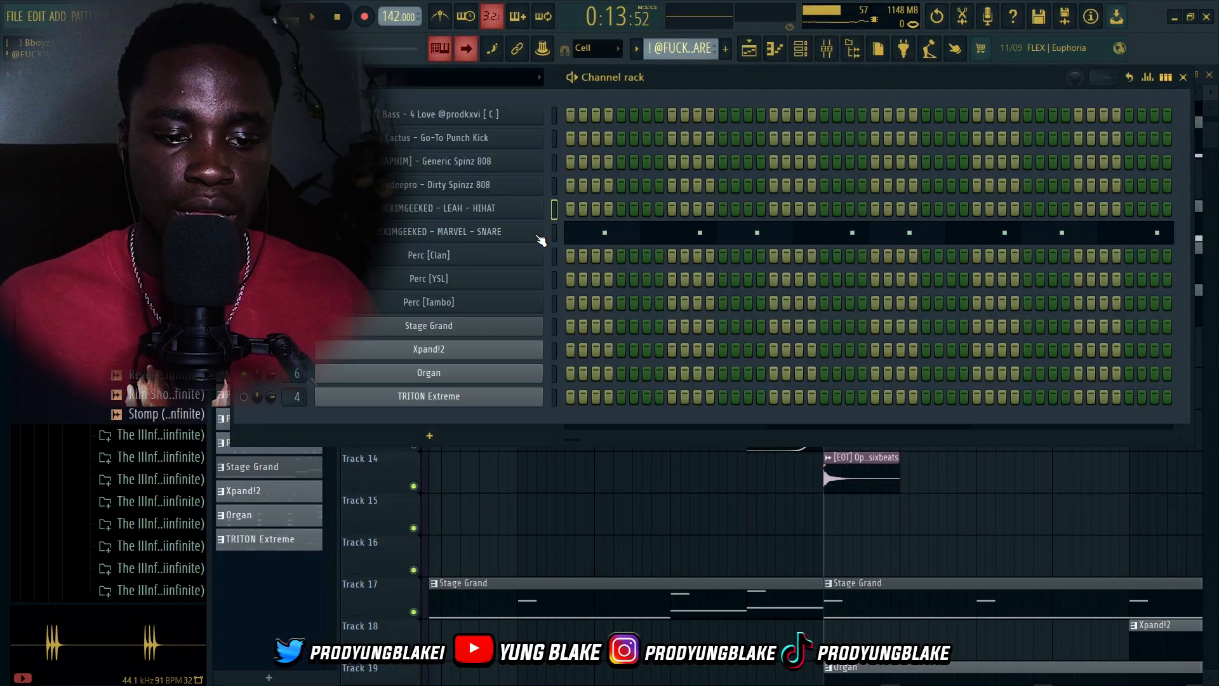
{"action": "left_click", "coordinate": [606, 236]}
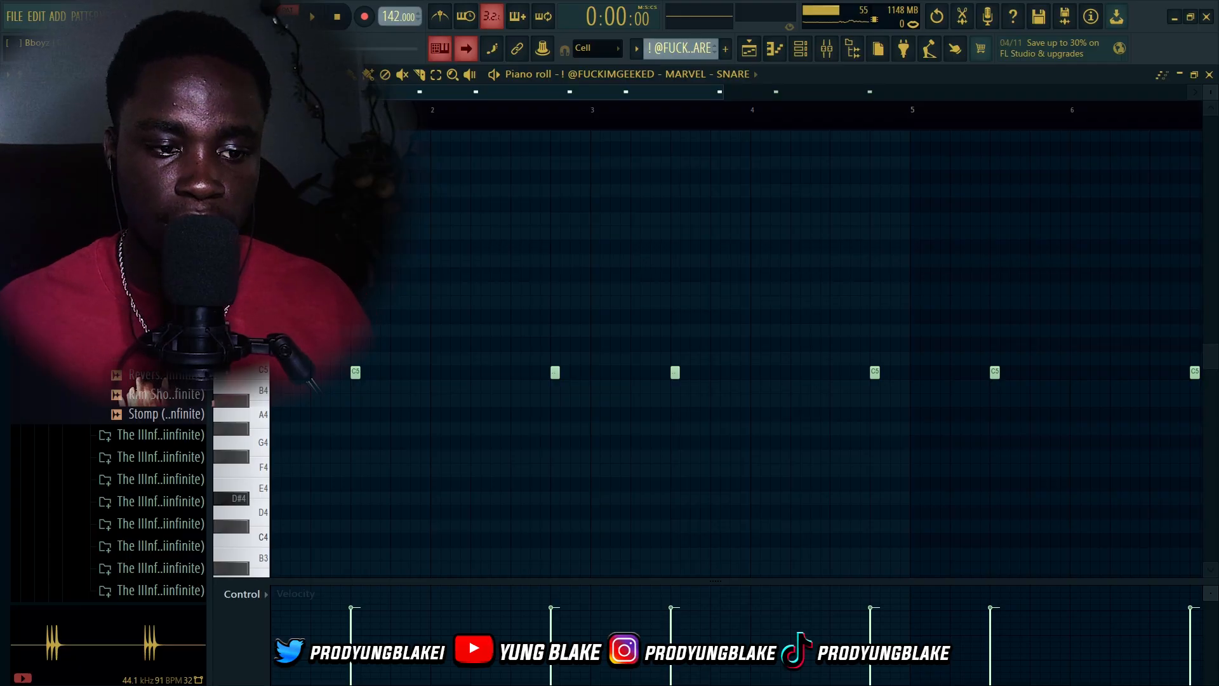
{"action": "scroll", "coordinate": [400, 395], "scroll_direction": "down", "scroll_amount": 2}
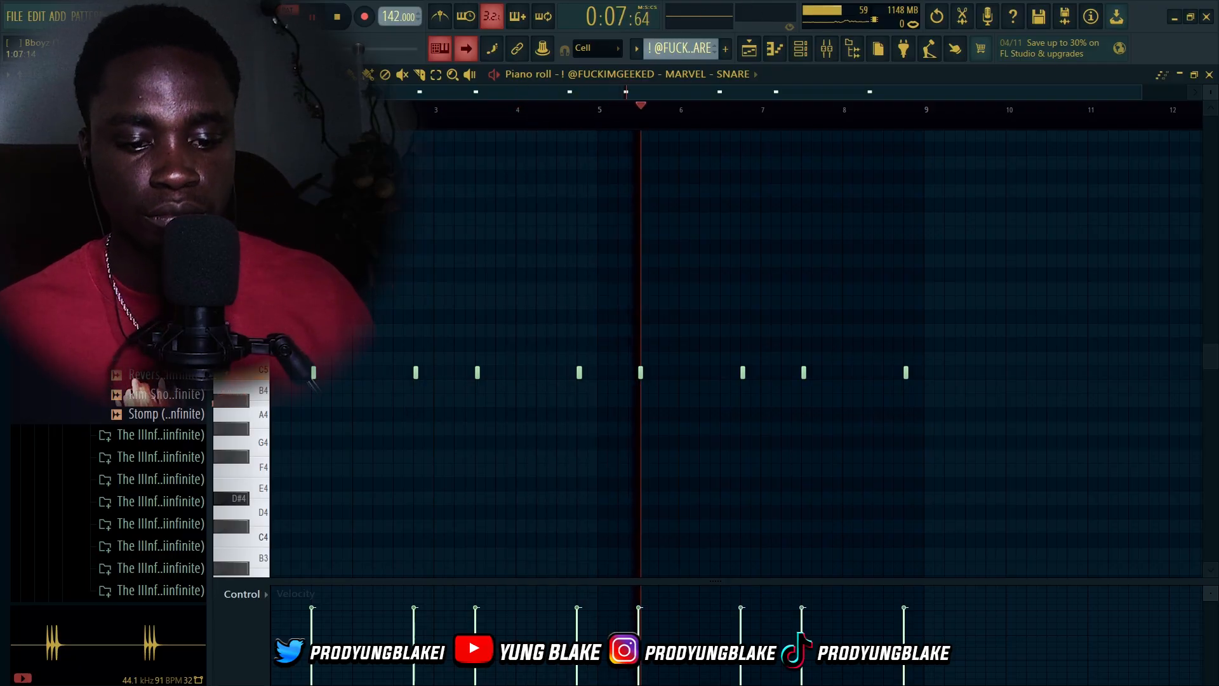
{"action": "scroll", "coordinate": [600, 444], "scroll_direction": "down", "scroll_amount": 1}
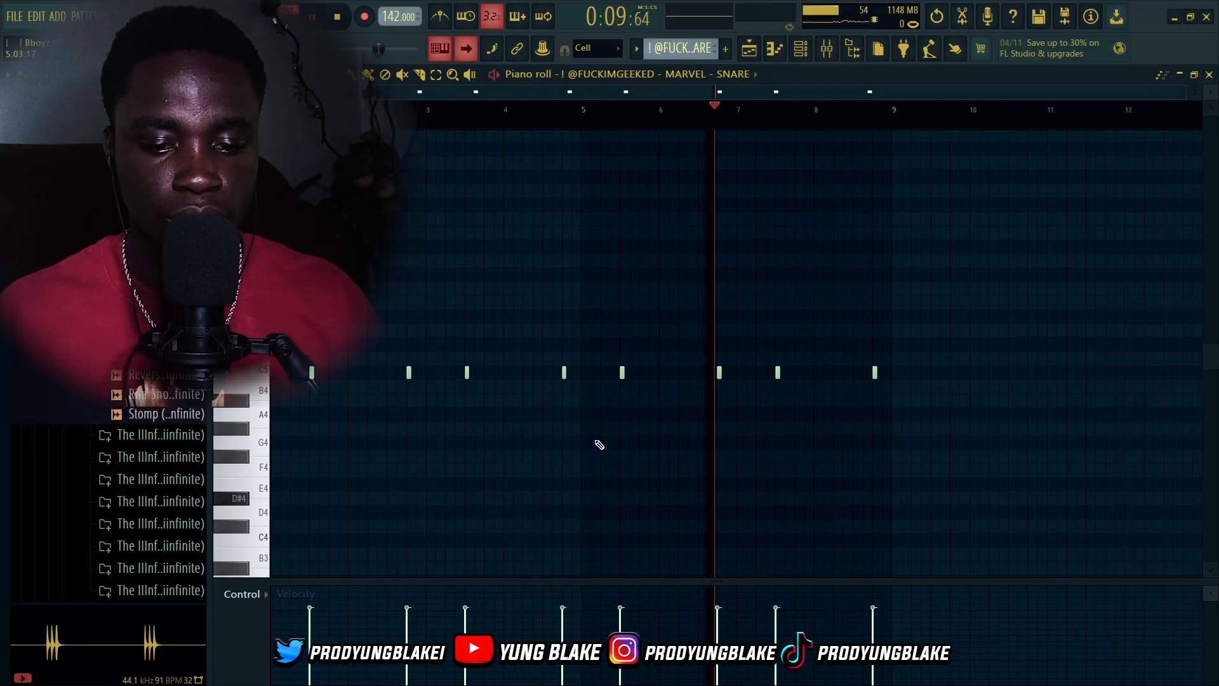
{"action": "scroll", "coordinate": [600, 445], "scroll_direction": "down", "scroll_amount": 1}
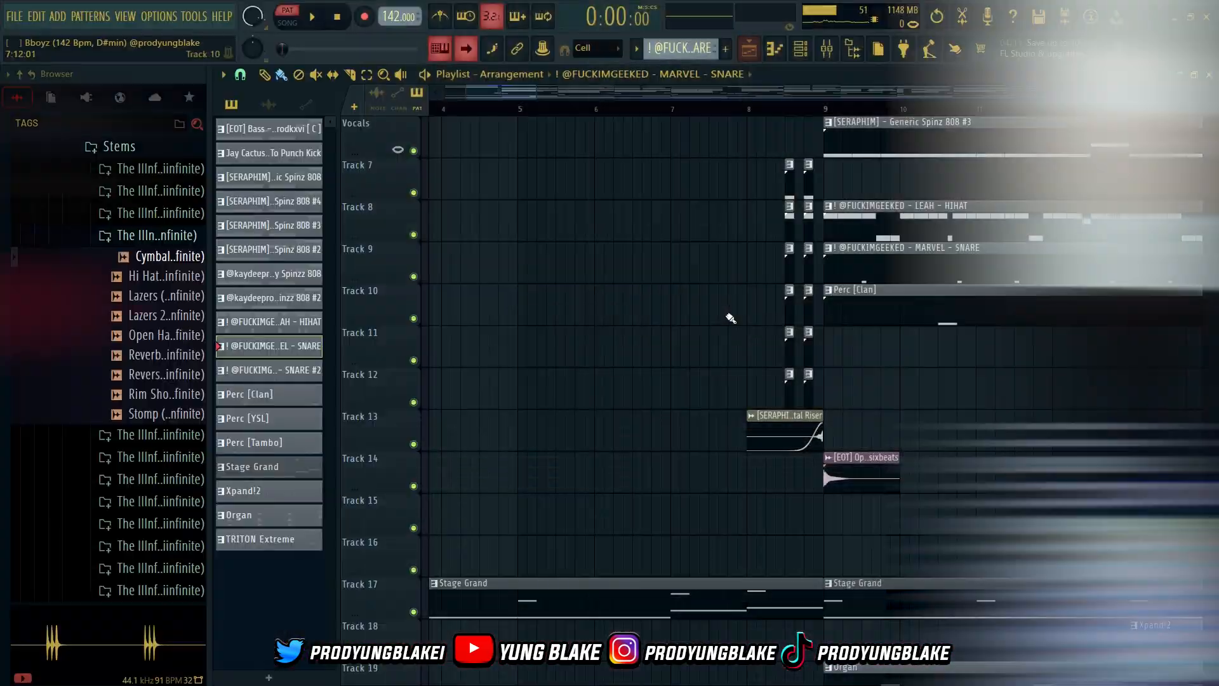
Open the Perc [Clan] clip's pattern in the piano roll, play it, and scroll through the arrangement
{"action": "scroll", "coordinate": [728, 315], "scroll_direction": "down", "scroll_amount": 2}
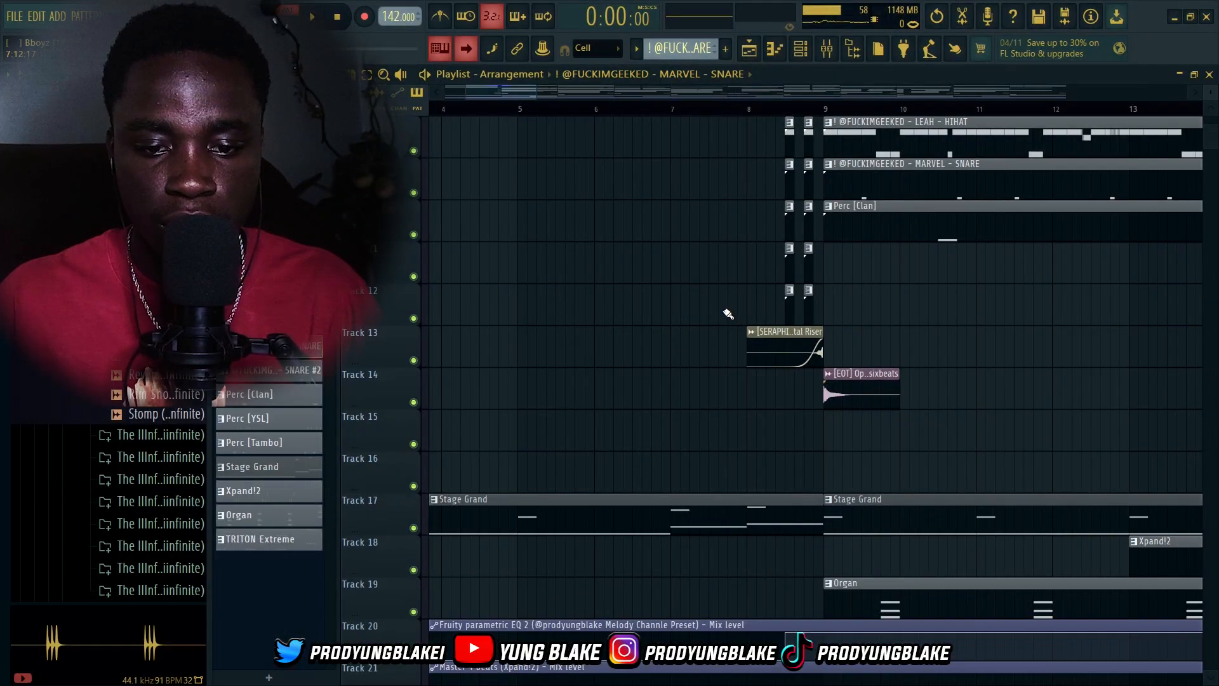
{"action": "scroll", "coordinate": [722, 313], "scroll_direction": "down", "scroll_amount": 3}
{"action": "scroll", "coordinate": [887, 284], "scroll_direction": "up", "scroll_amount": 1}
{"action": "scroll", "coordinate": [888, 284], "scroll_direction": "up", "scroll_amount": 1}
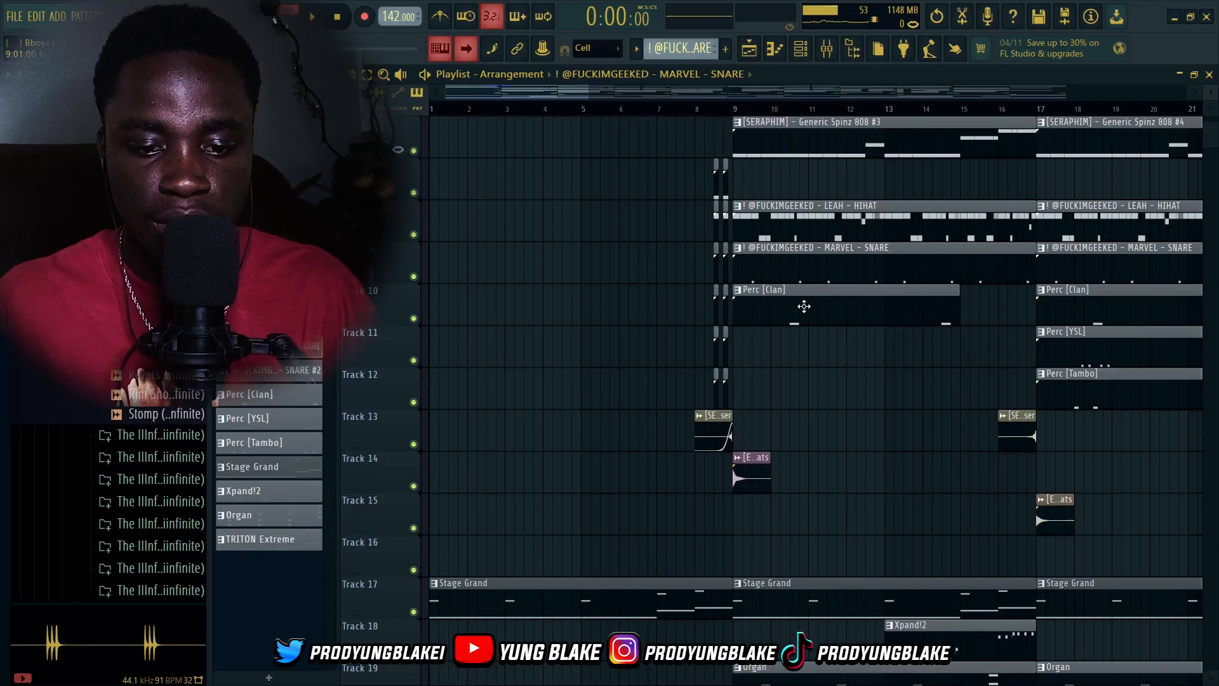
{"action": "double_click", "coordinate": [785, 311]}
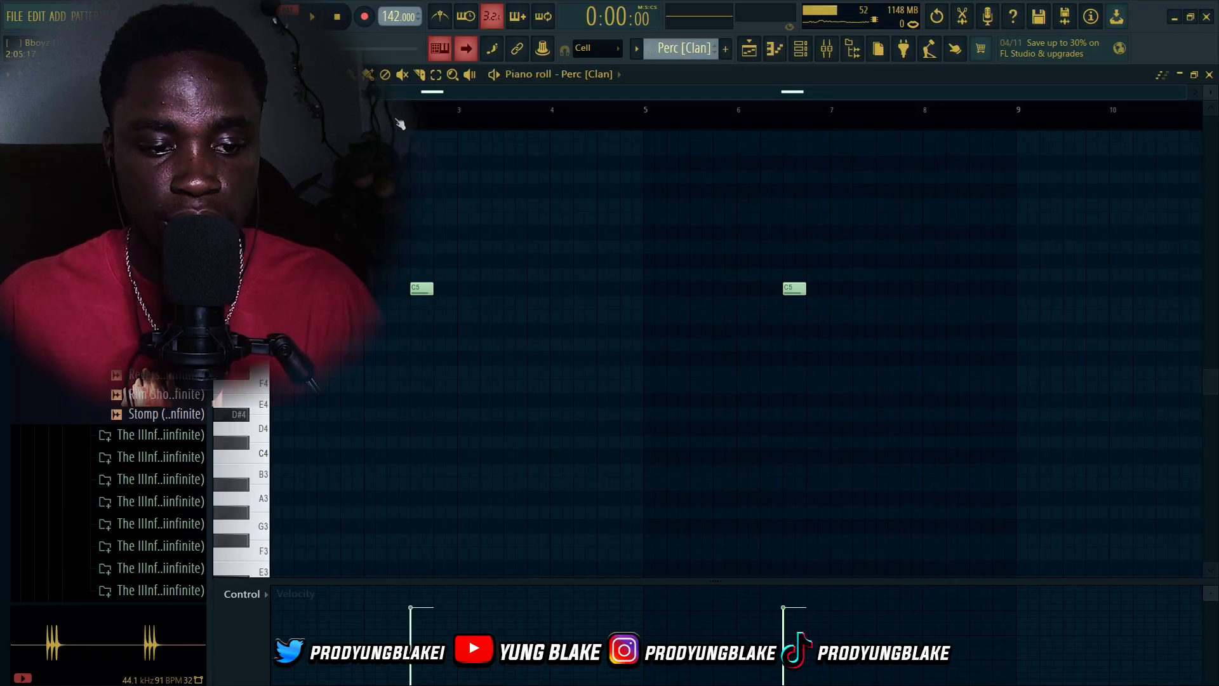
{"action": "key", "text": "space"}
{"action": "key", "text": "space"}
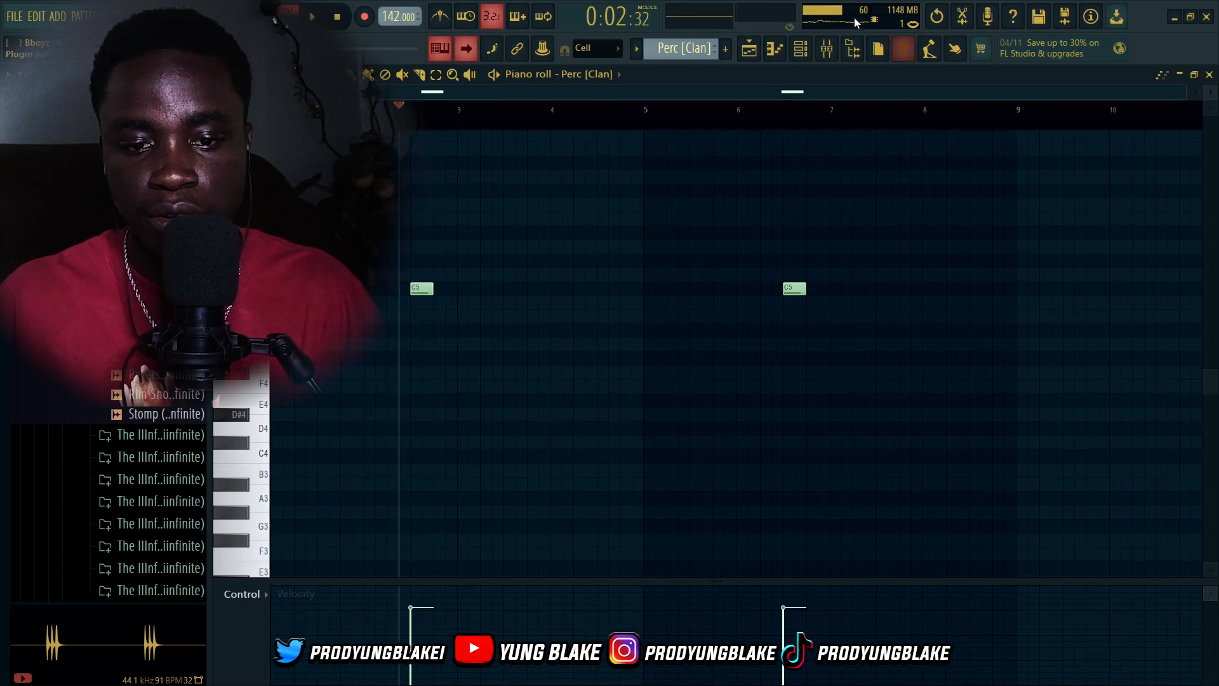
{"action": "scroll", "coordinate": [819, 325], "scroll_direction": "down", "scroll_amount": 5}
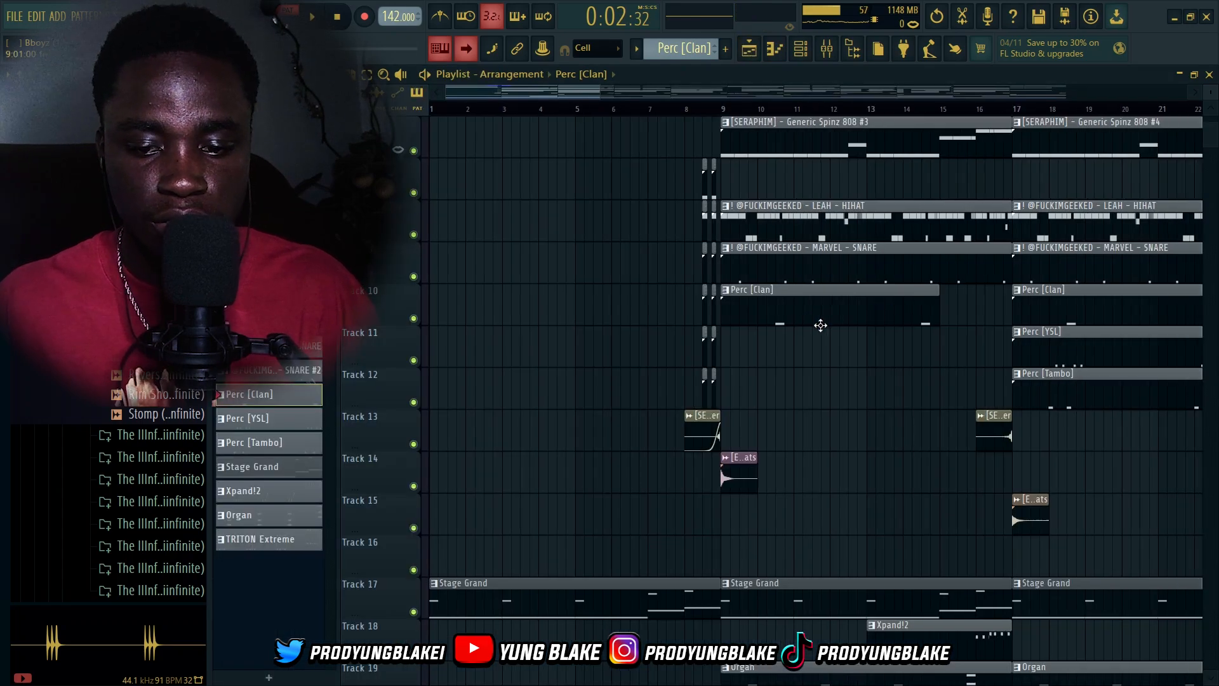
{"action": "scroll", "coordinate": [837, 335], "scroll_direction": "up", "scroll_amount": 6}
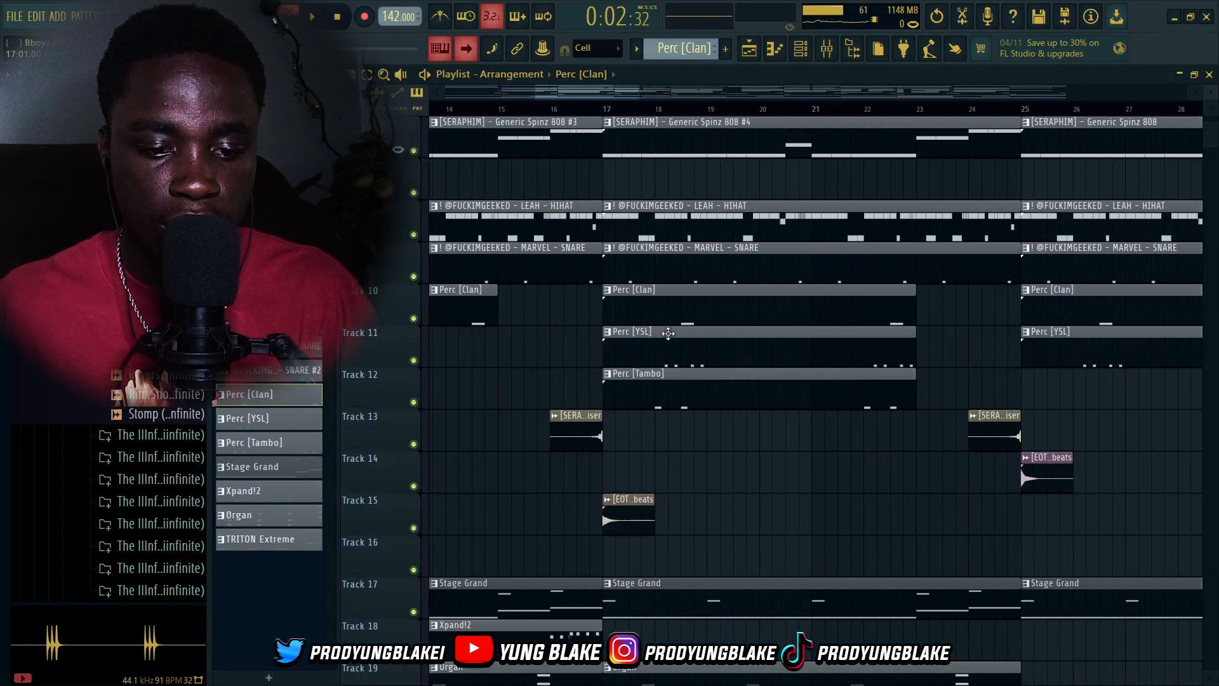
Open the Perc [YSL] clip's pattern in the piano roll, play it, and return to the playlist
{"action": "double_click", "coordinate": [640, 345]}
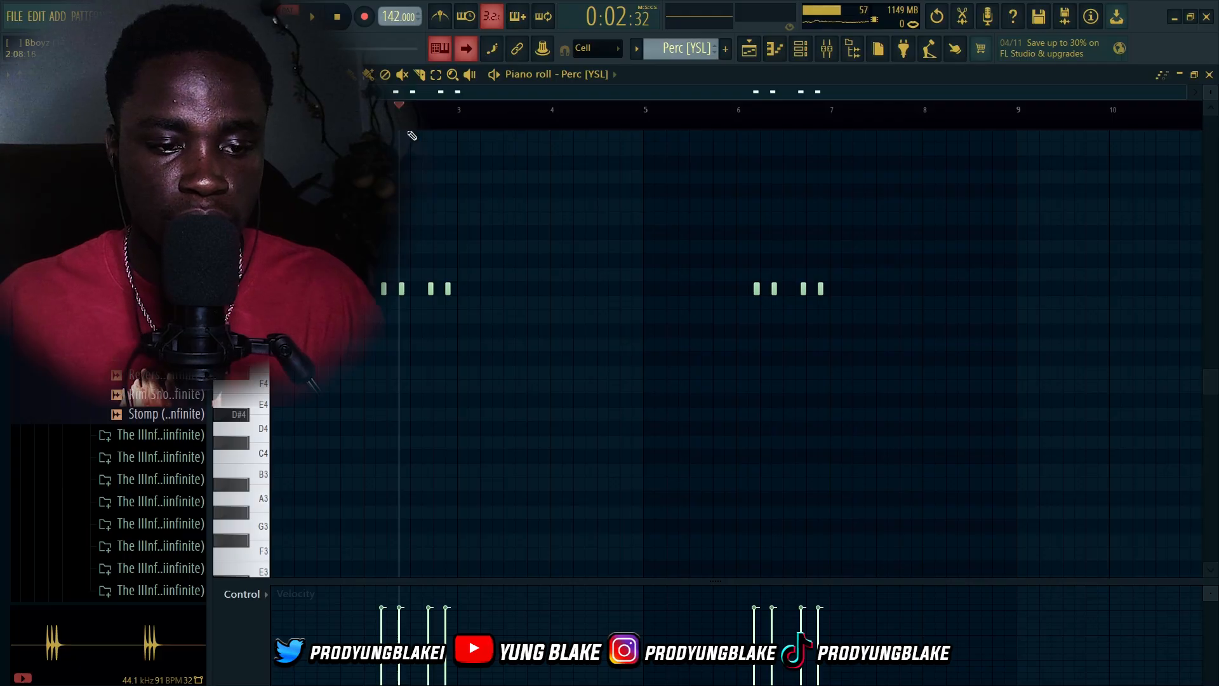
{"action": "key", "text": "space"}
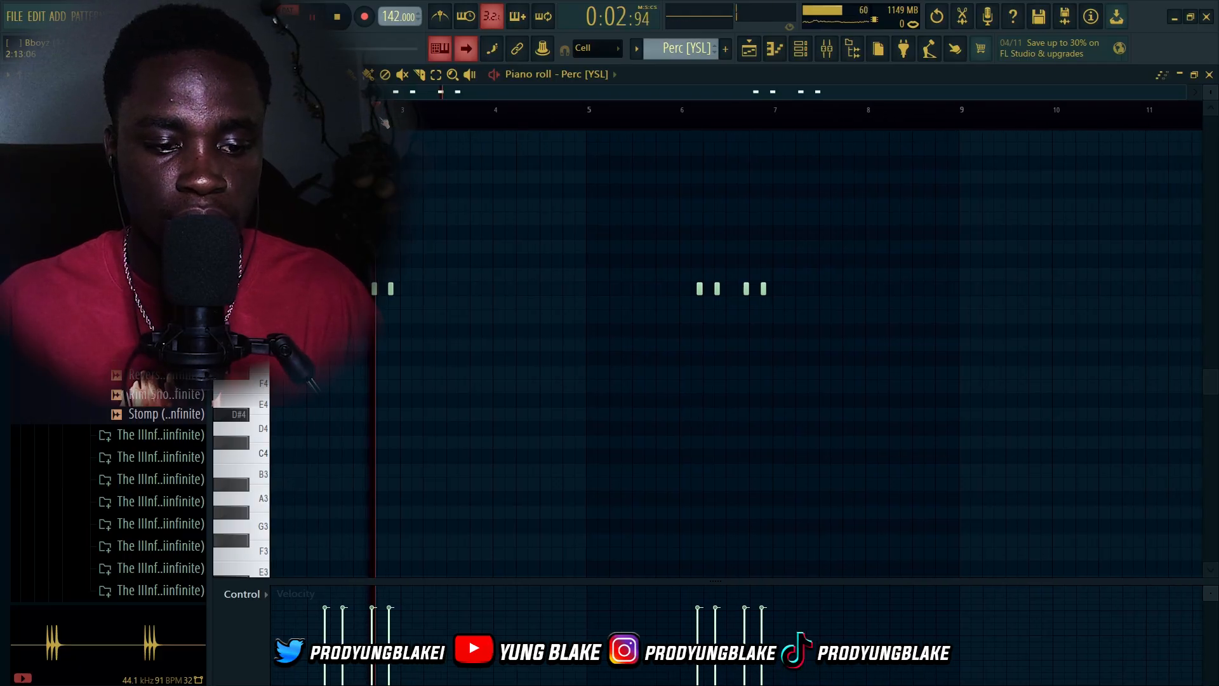
{"action": "left_click", "coordinate": [827, 51]}
{"action": "key", "text": "space"}
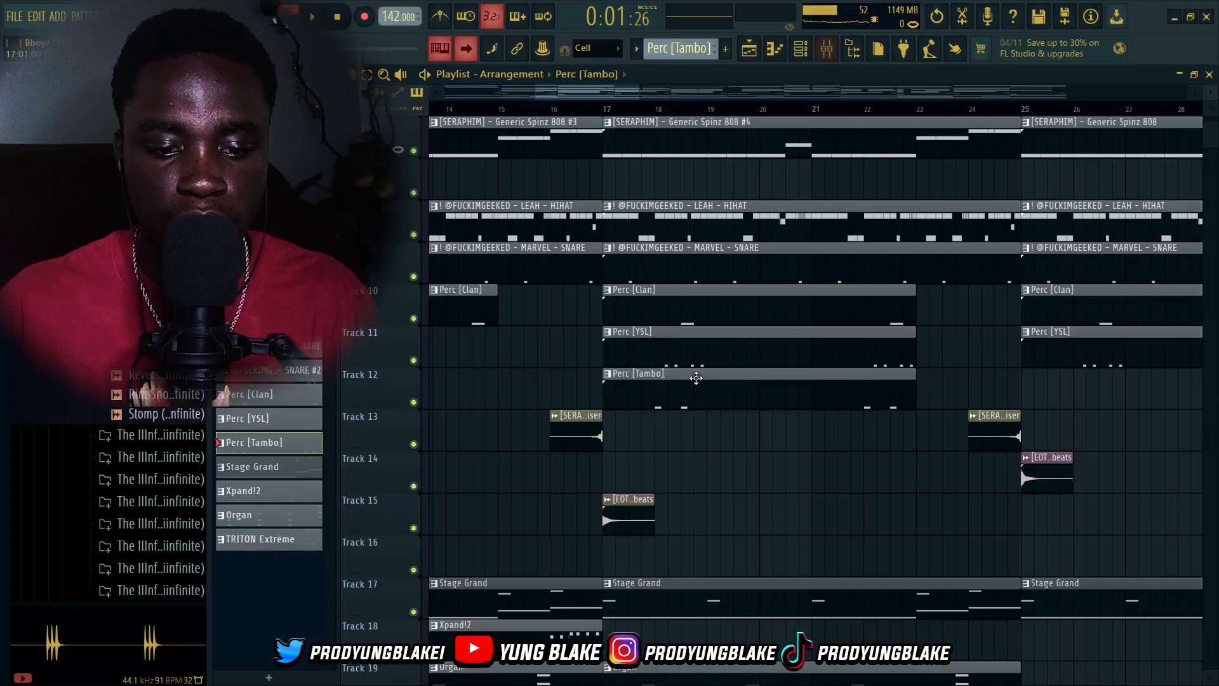
Open the mixer, select the LJS - PERC MIX insert, and open its Fruity Reeverb 2 plugin to inspect the settings
{"action": "left_click", "coordinate": [800, 49]}
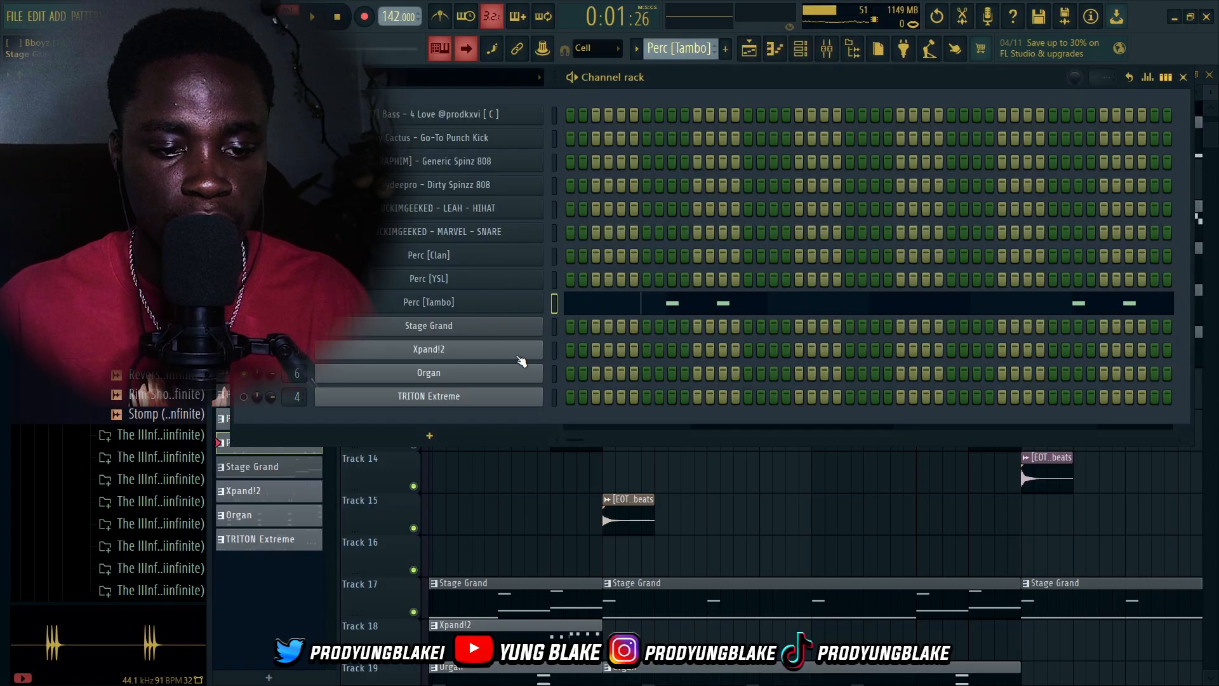
{"action": "left_click", "coordinate": [826, 48]}
{"action": "scroll", "coordinate": [780, 299], "scroll_direction": "right", "scroll_amount": 3}
{"action": "left_click", "coordinate": [630, 333]}
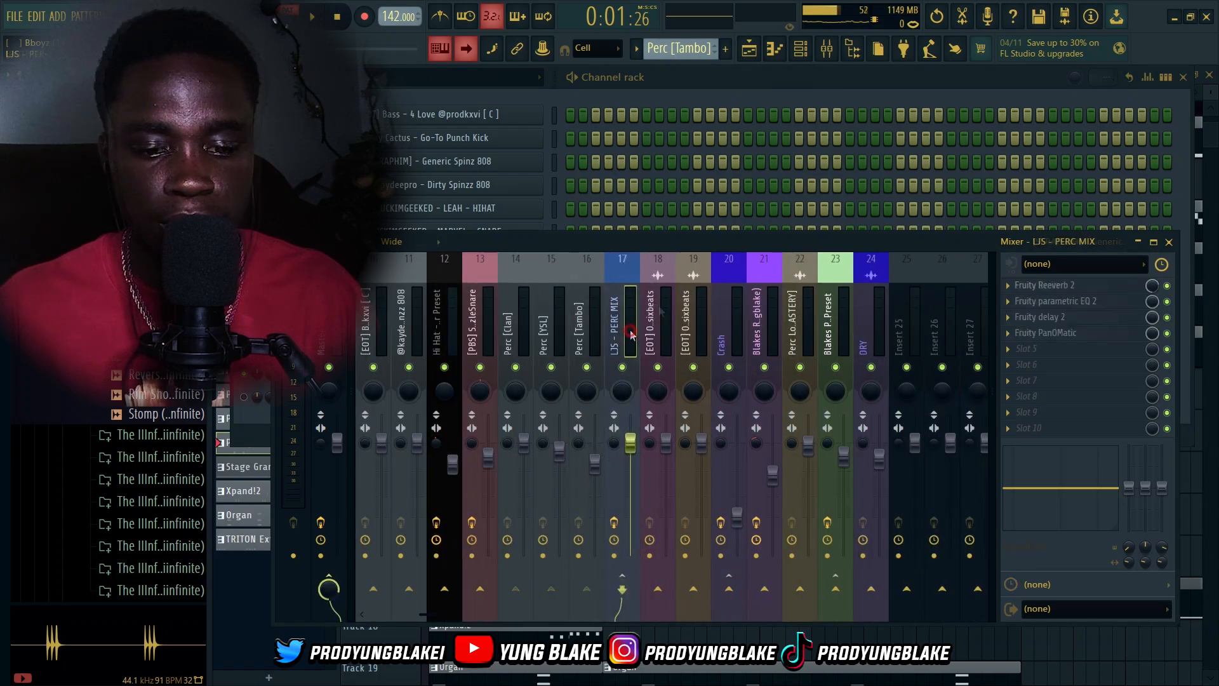
{"action": "left_click", "coordinate": [1078, 289]}
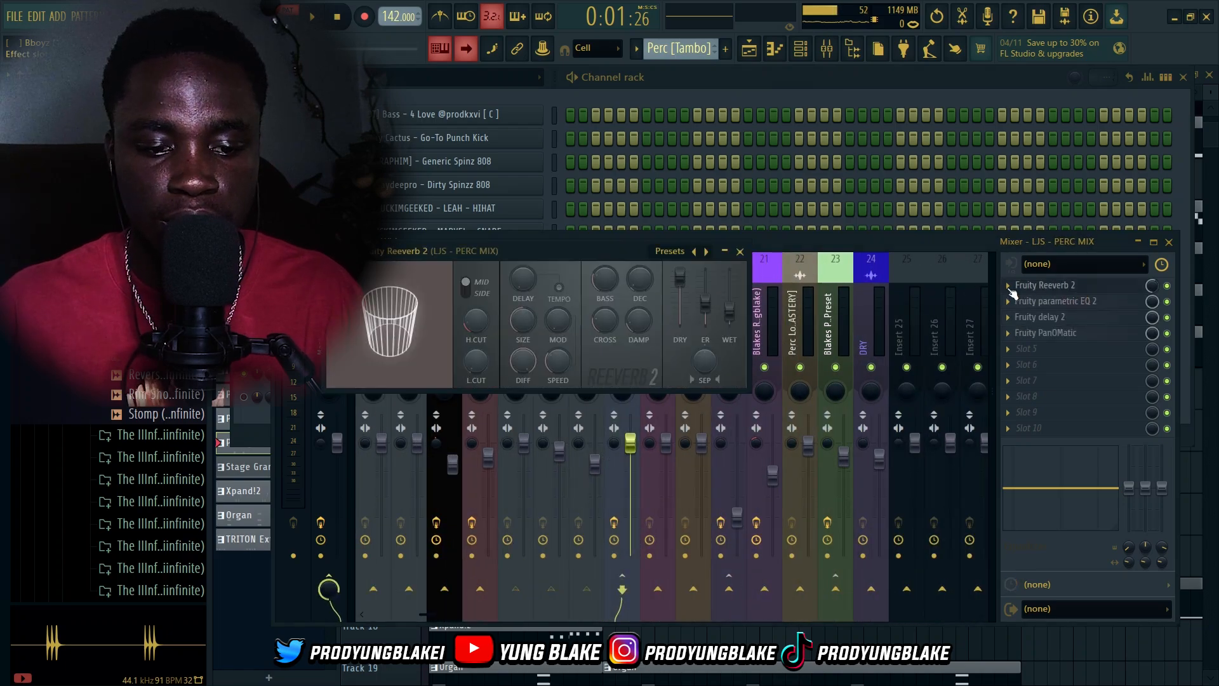
{"action": "left_click_drag", "start_coordinate": [607, 251], "coordinate": [695, 258]}
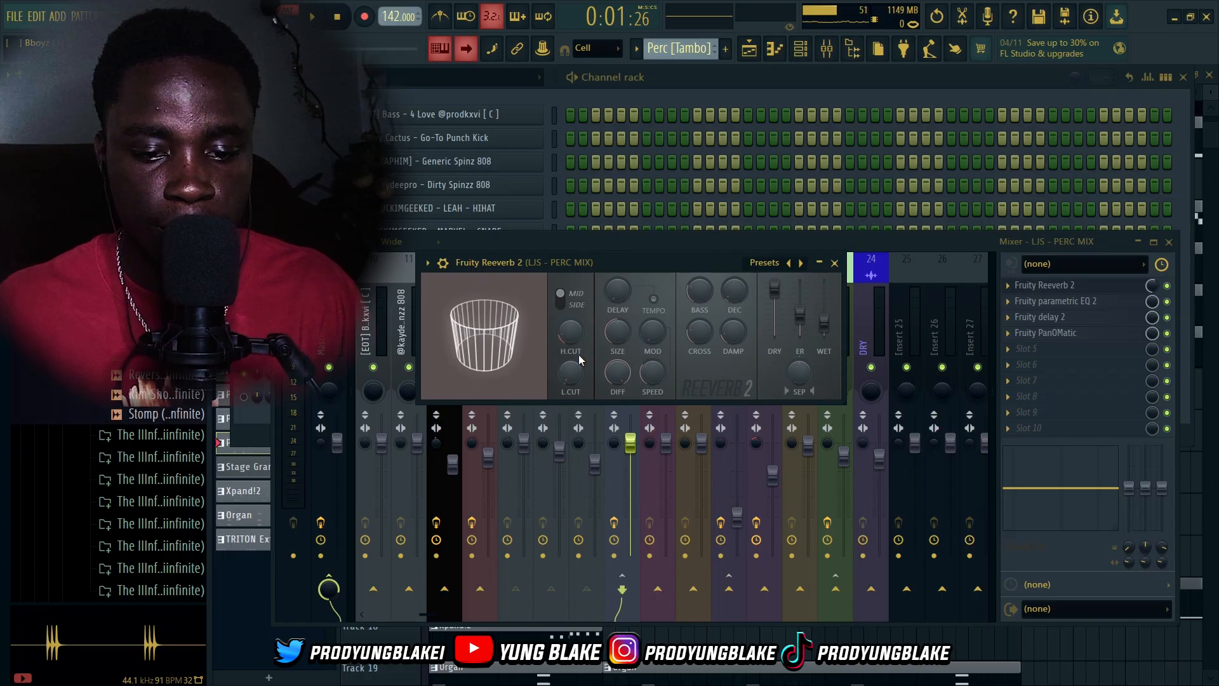
{"action": "left_click_drag", "start_coordinate": [701, 256], "coordinate": [716, 236]}
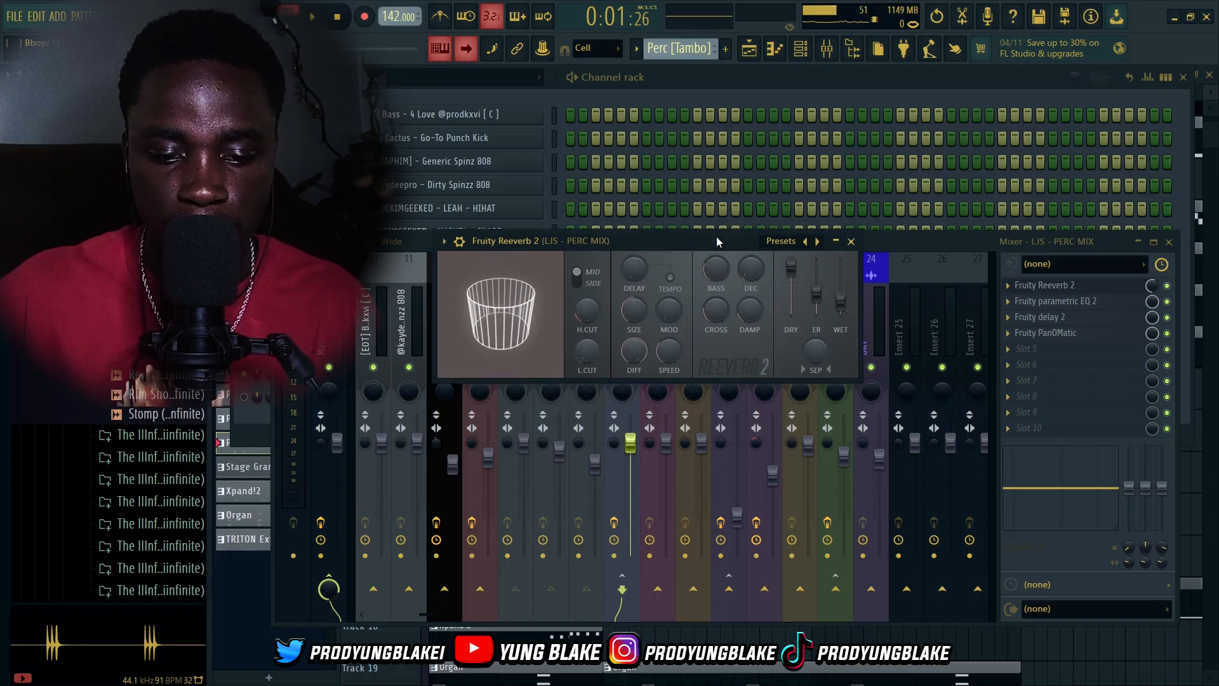
Open and inspect the Fruity parametric EQ 2 on the PERC MIX insert, then close it
{"action": "left_click", "coordinate": [1059, 302]}
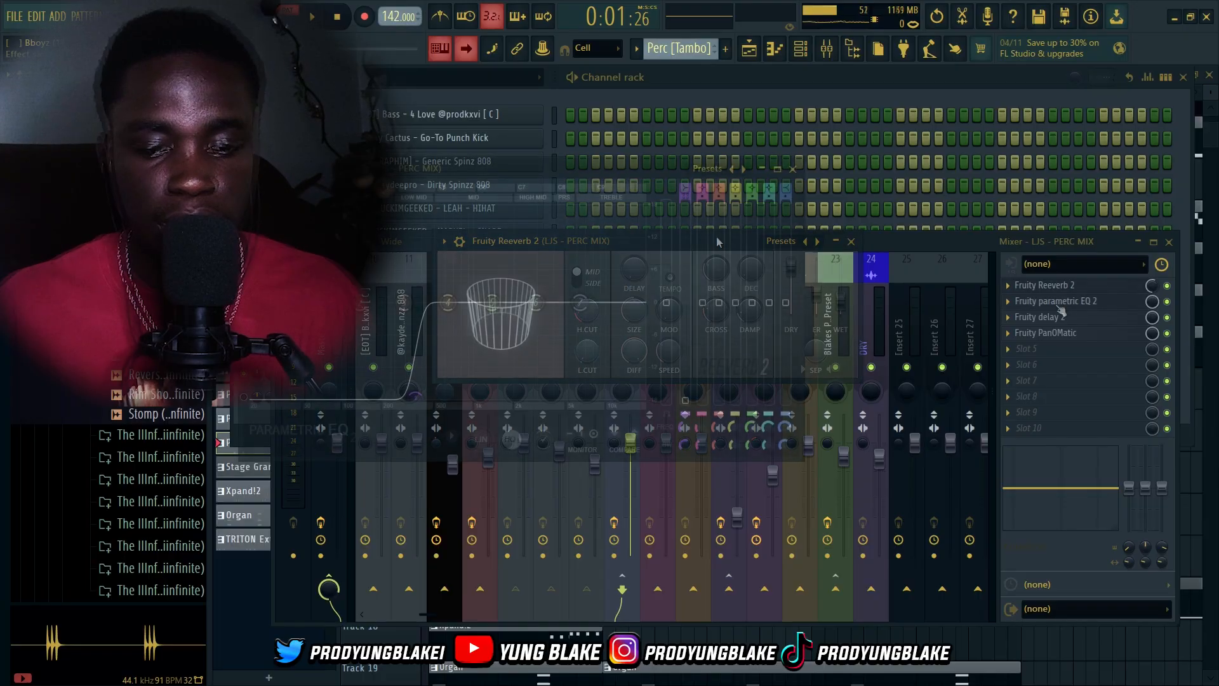
{"action": "left_click_drag", "start_coordinate": [547, 170], "coordinate": [656, 247]}
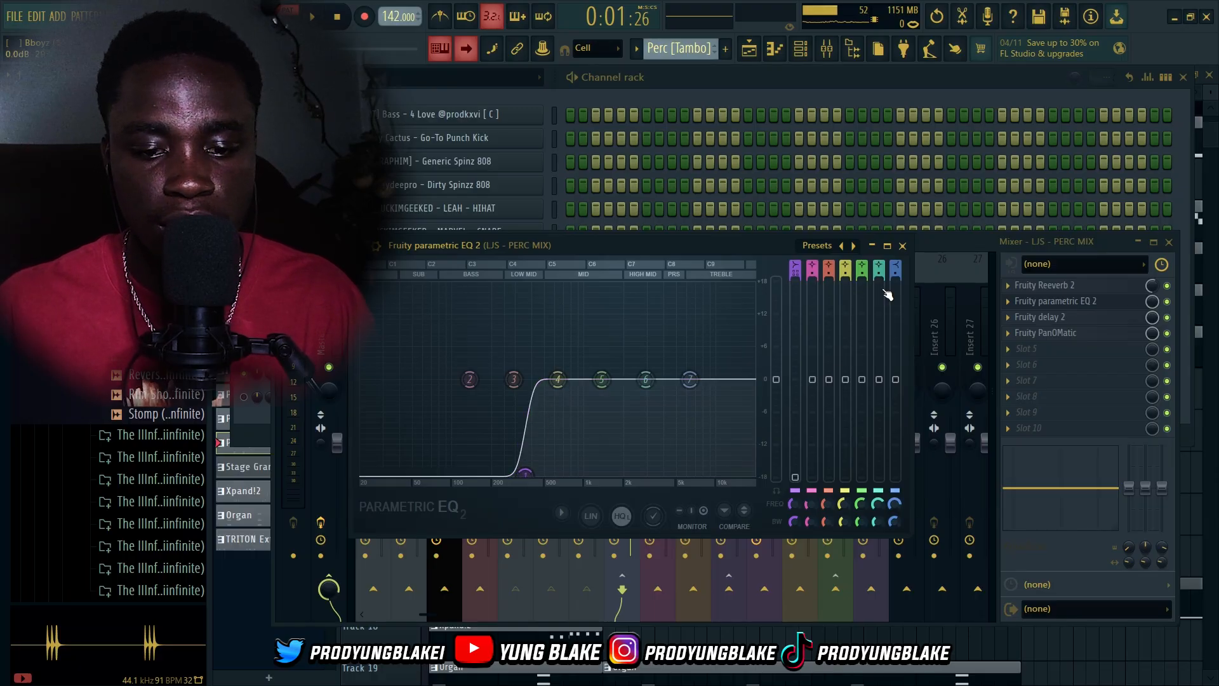
{"action": "left_click", "coordinate": [903, 246]}
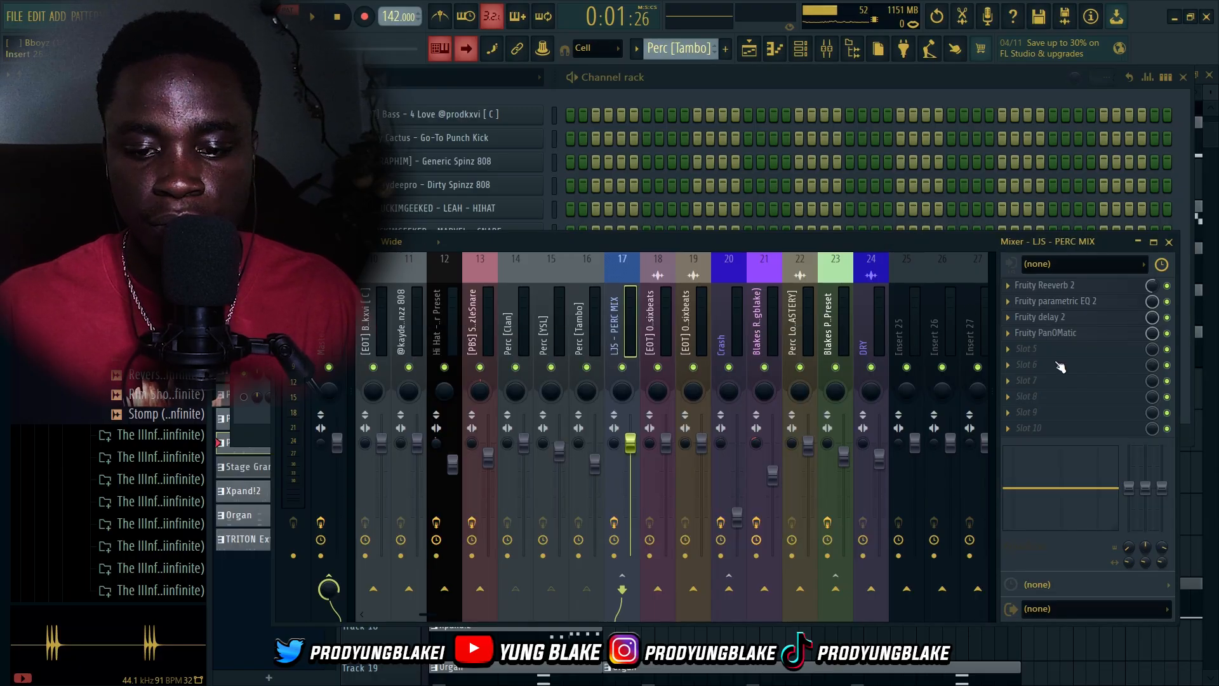
Inspect the Fruity delay 2 and Fruity PanOMatic plugins on the PERC MIX insert, closing each afterwards
{"action": "left_click", "coordinate": [1055, 317]}
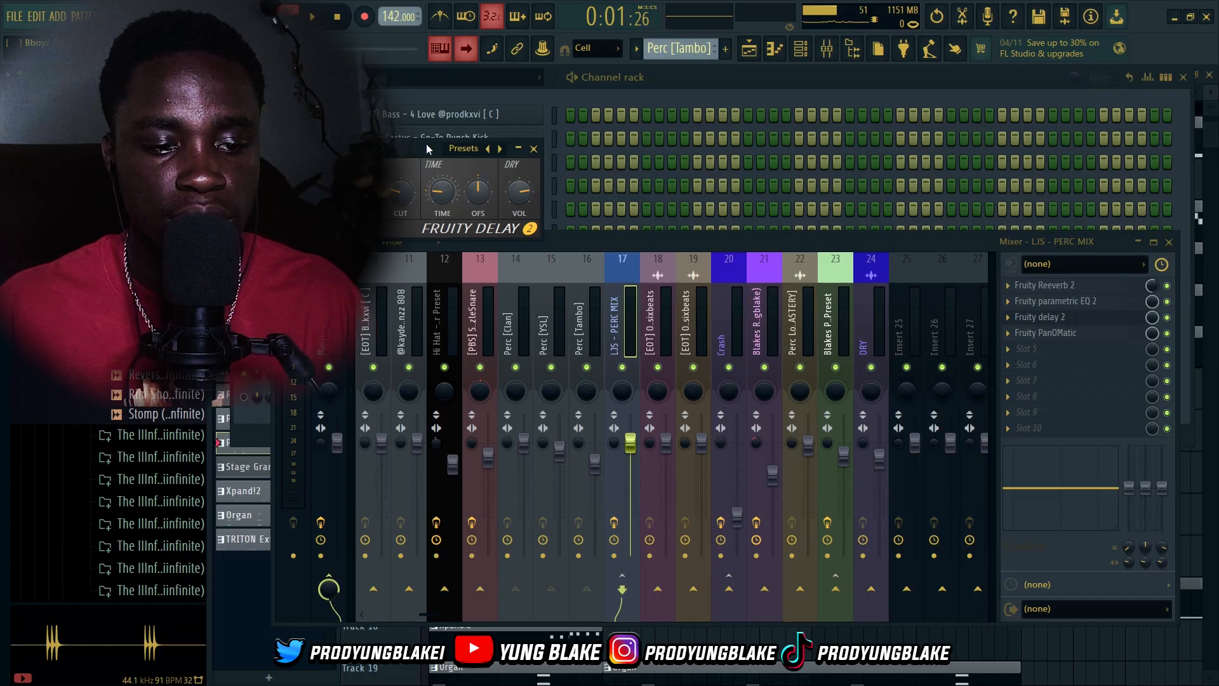
{"action": "left_click_drag", "start_coordinate": [427, 148], "coordinate": [636, 331]}
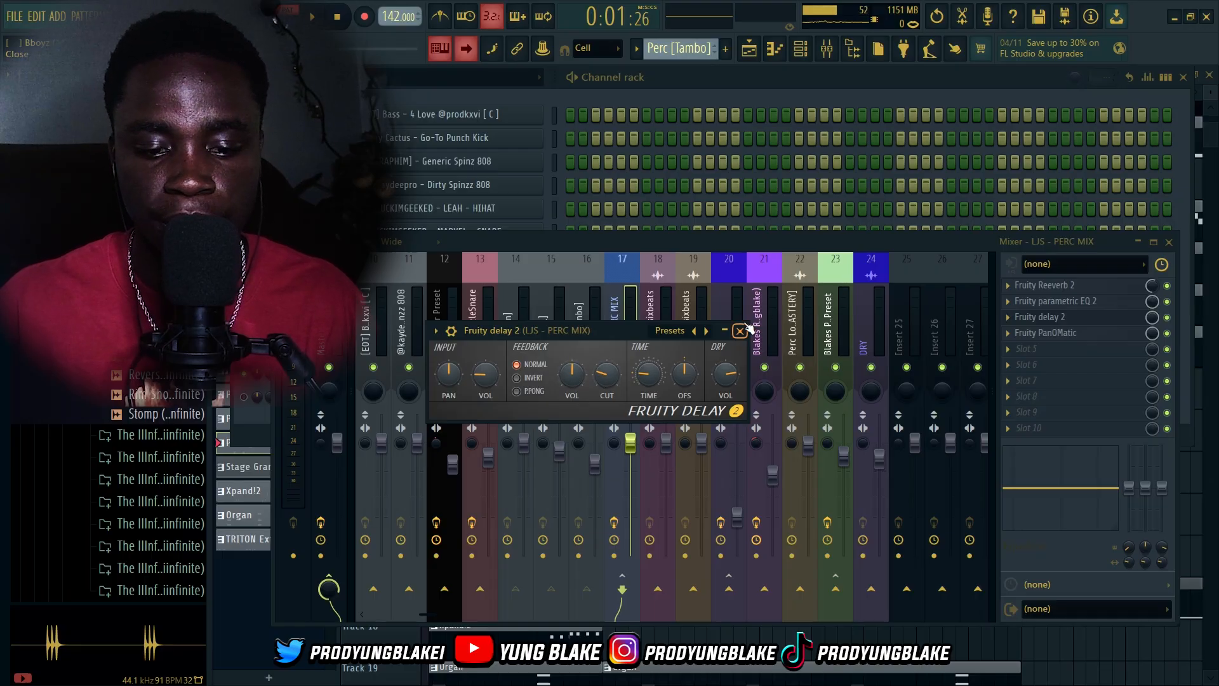
{"action": "left_click", "coordinate": [743, 329]}
{"action": "left_click", "coordinate": [1059, 333]}
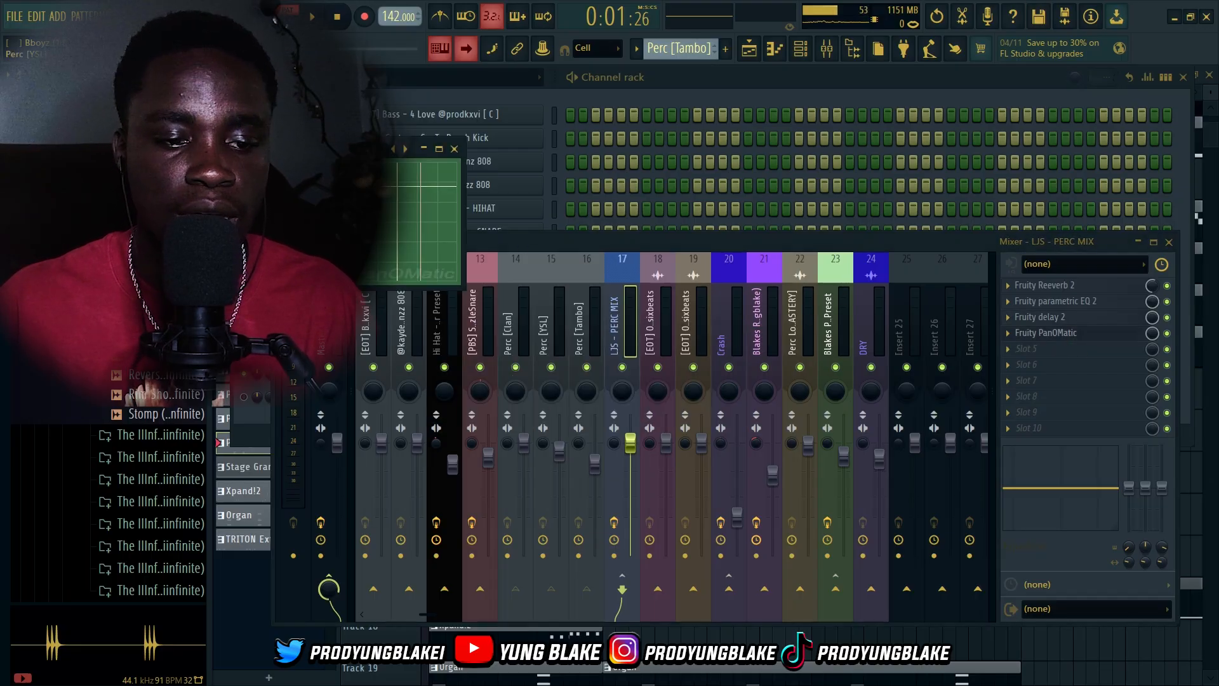
{"action": "left_click_drag", "start_coordinate": [311, 150], "coordinate": [601, 303]}
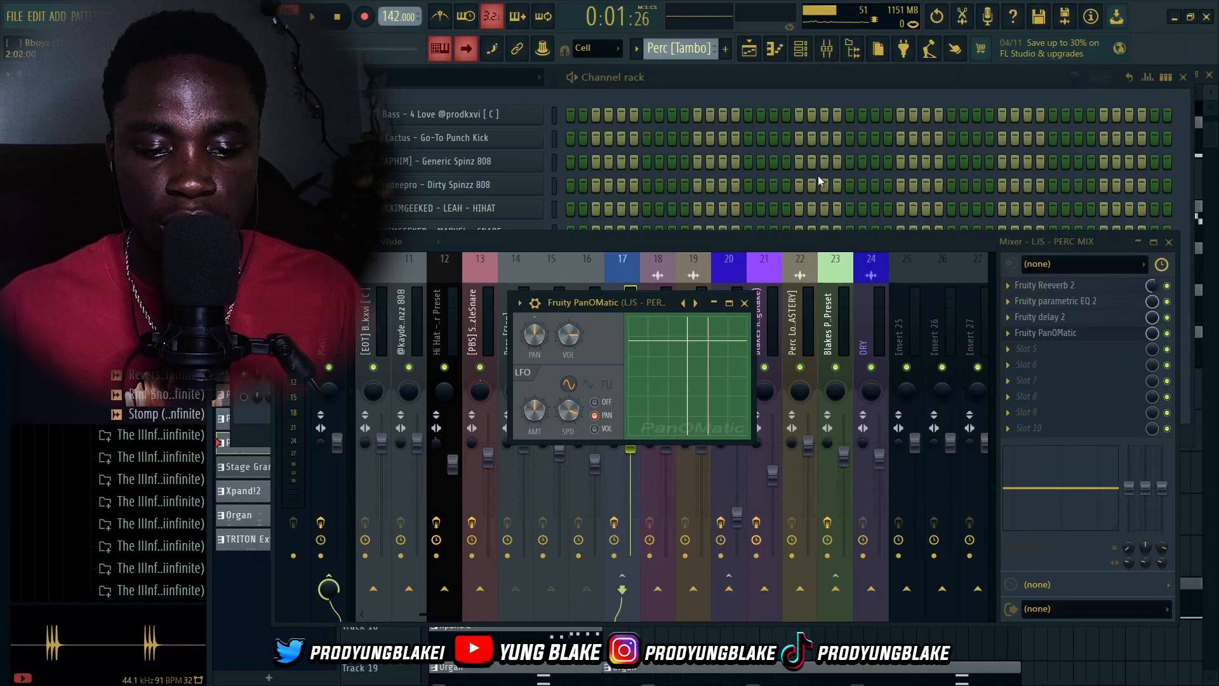
{"action": "left_click", "coordinate": [747, 307]}
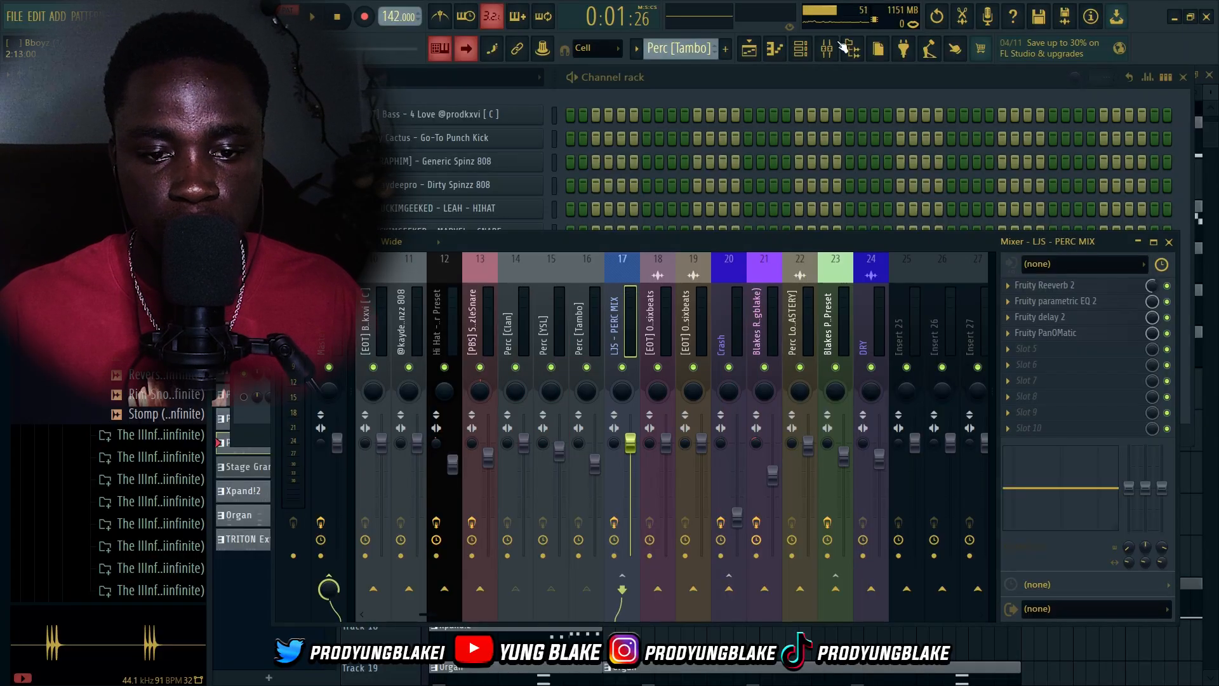
Return to the playlist, play the arrangement, and mute tracks 13, 14 and 15 while listening
{"action": "left_click", "coordinate": [750, 48]}
{"action": "scroll", "coordinate": [712, 290], "scroll_direction": "down", "scroll_amount": 5}
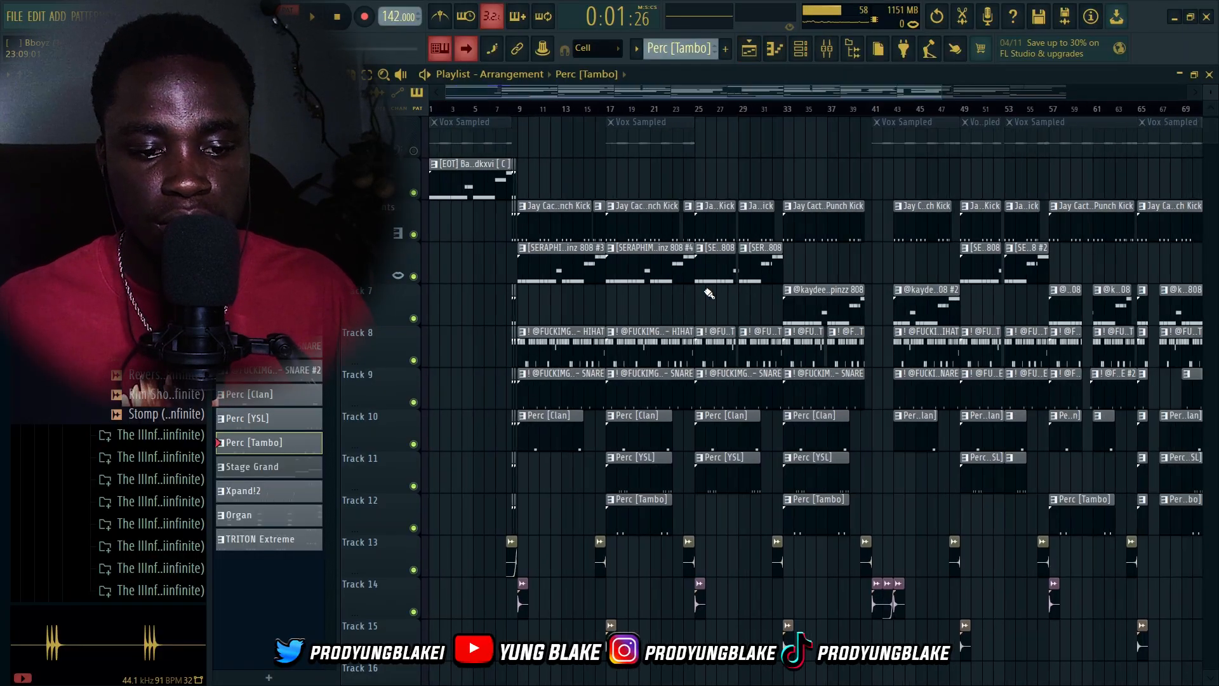
{"action": "scroll", "coordinate": [708, 290], "scroll_direction": "down", "scroll_amount": 2}
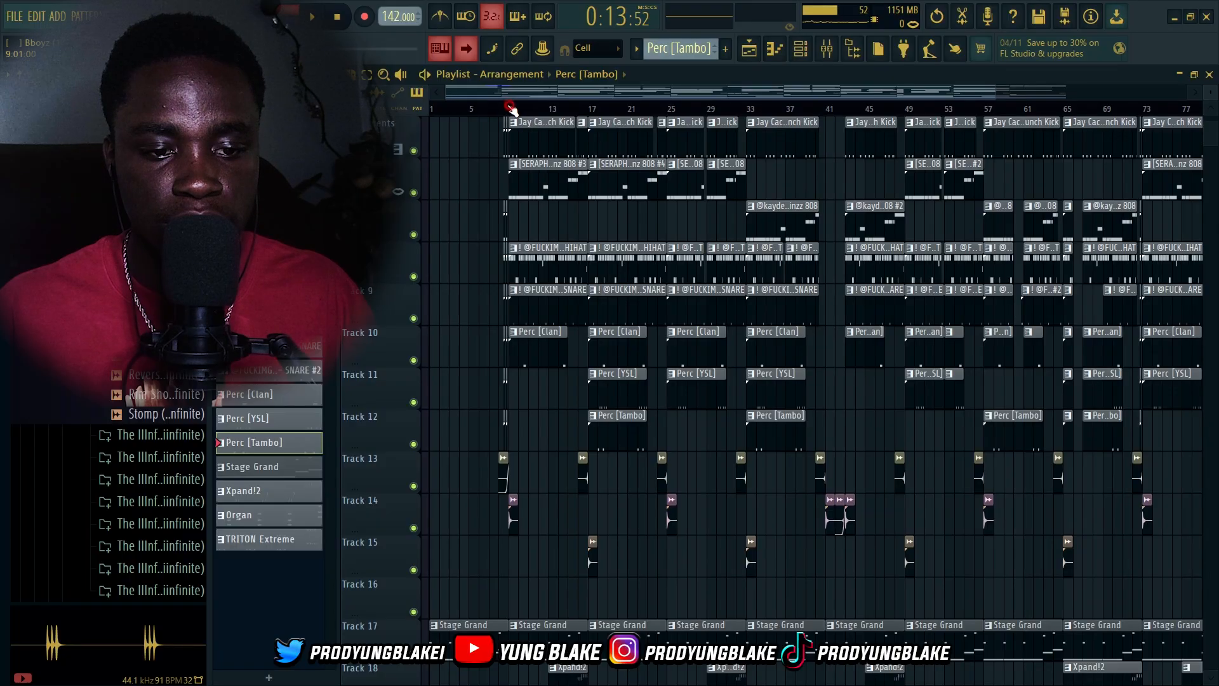
{"action": "scroll", "coordinate": [589, 389], "scroll_direction": "up", "scroll_amount": 5}
{"action": "key", "text": "space"}
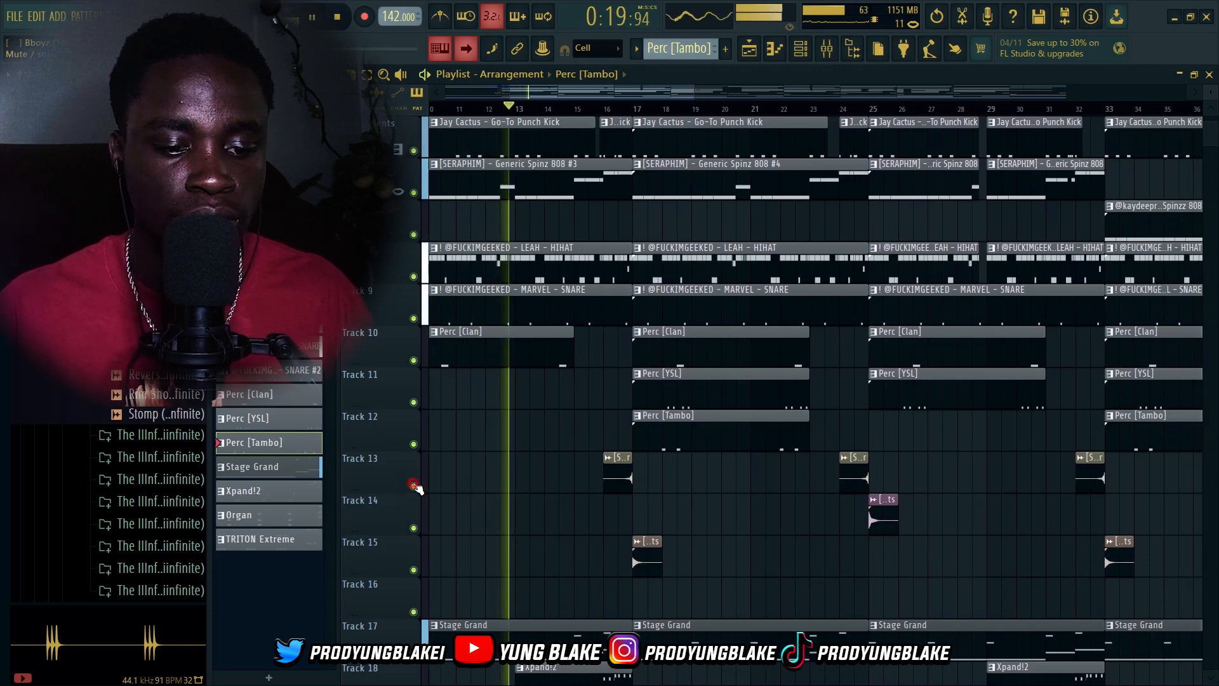
{"action": "left_click", "coordinate": [414, 486]}
{"action": "left_click", "coordinate": [414, 528]}
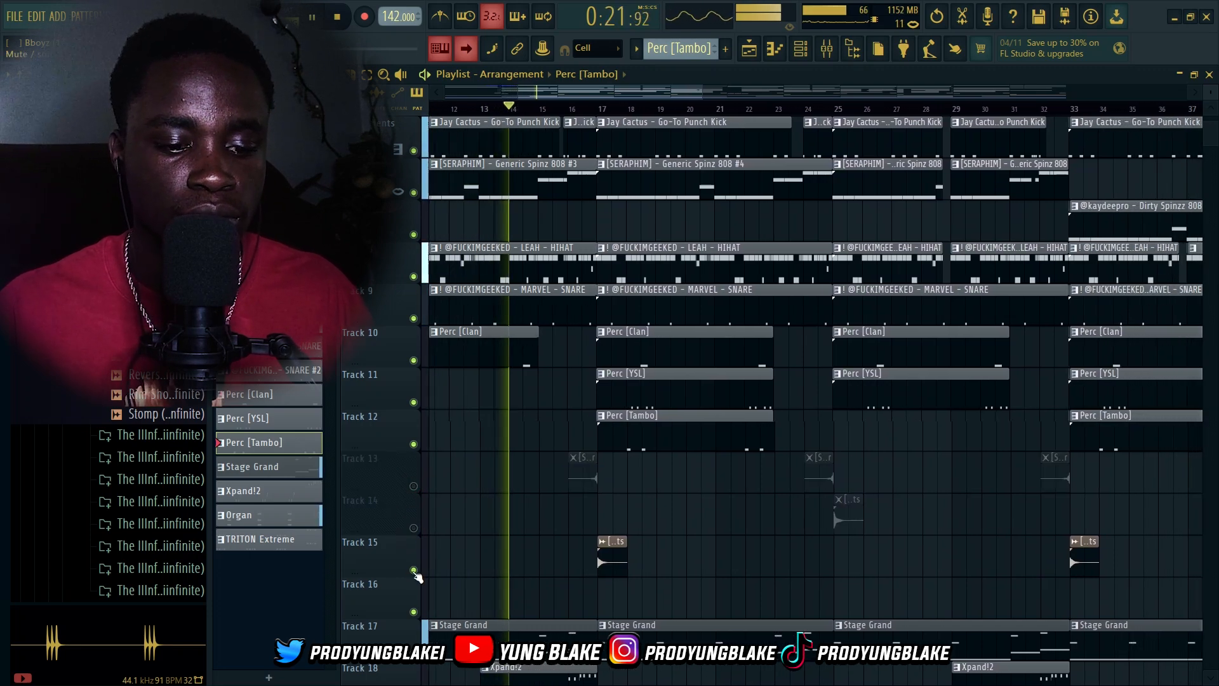
{"action": "left_click", "coordinate": [414, 570]}
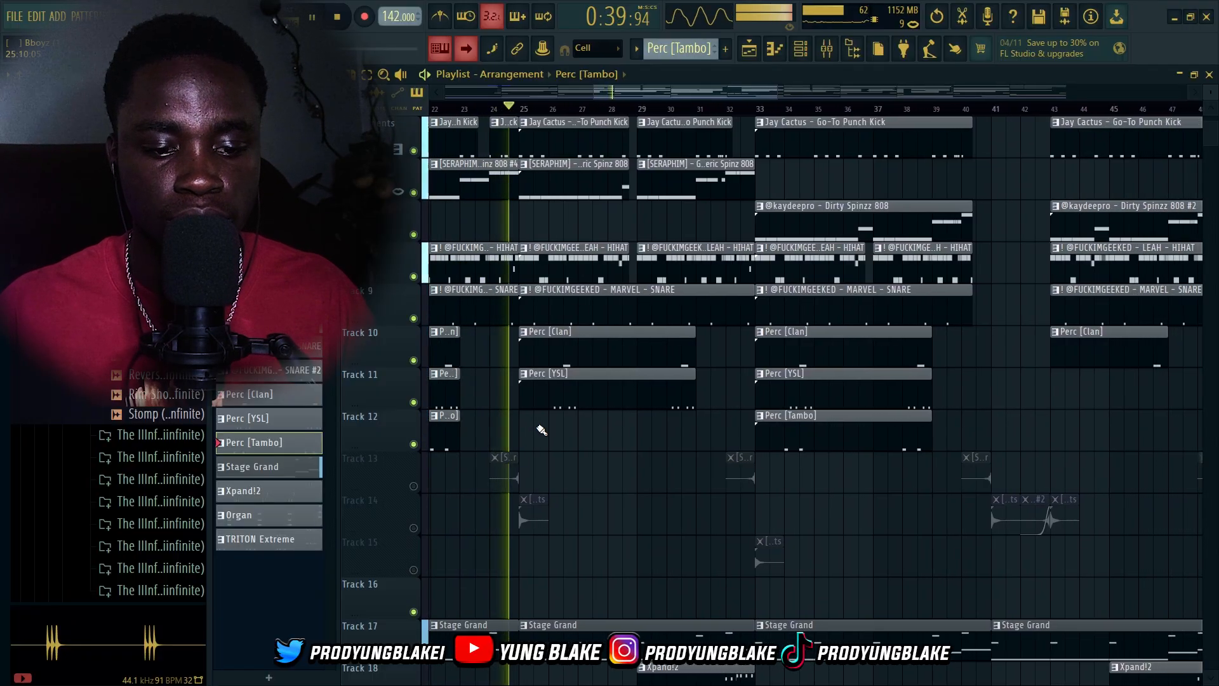
Solo track 14 to hear it alone, then unsolo it
{"action": "scroll", "coordinate": [576, 430], "scroll_direction": "down", "scroll_amount": 4}
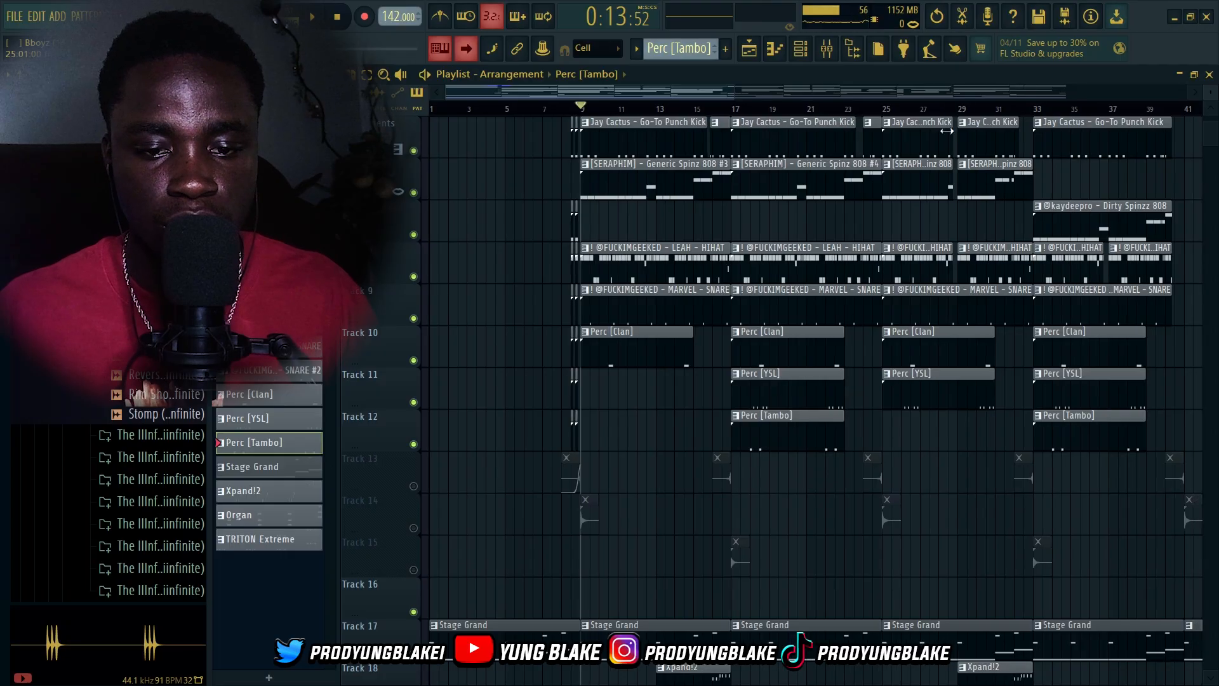
{"action": "scroll", "coordinate": [613, 392], "scroll_direction": "up", "scroll_amount": 2}
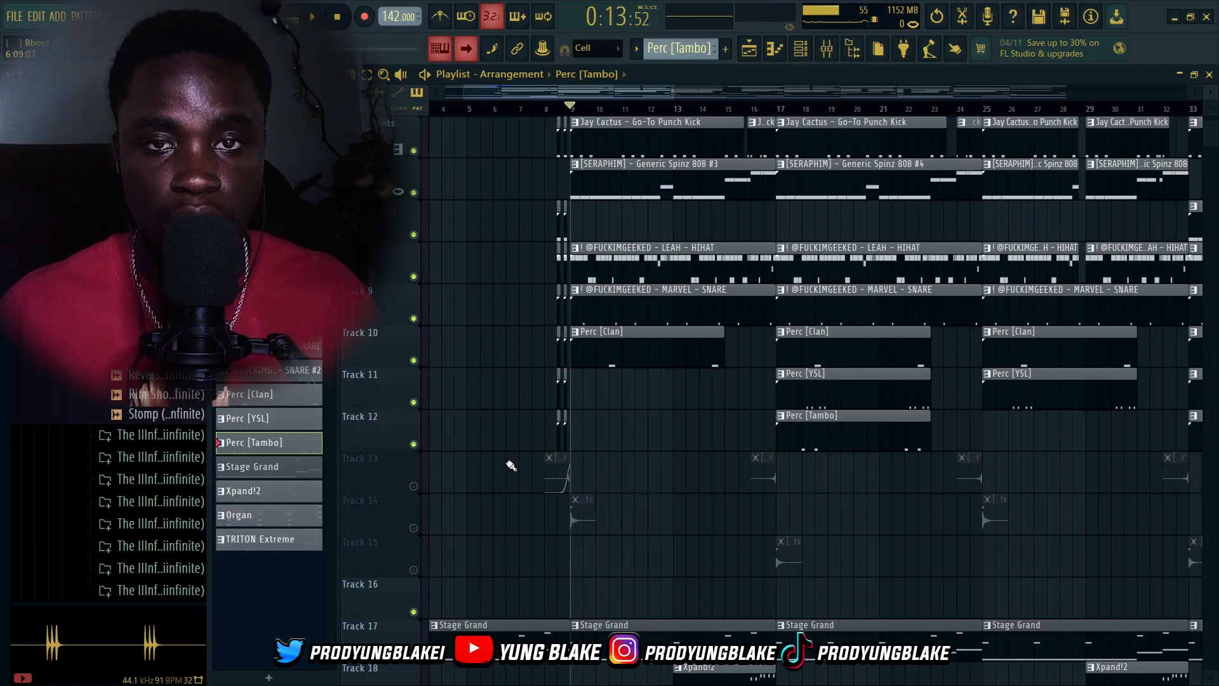
{"action": "right_click", "coordinate": [413, 528]}
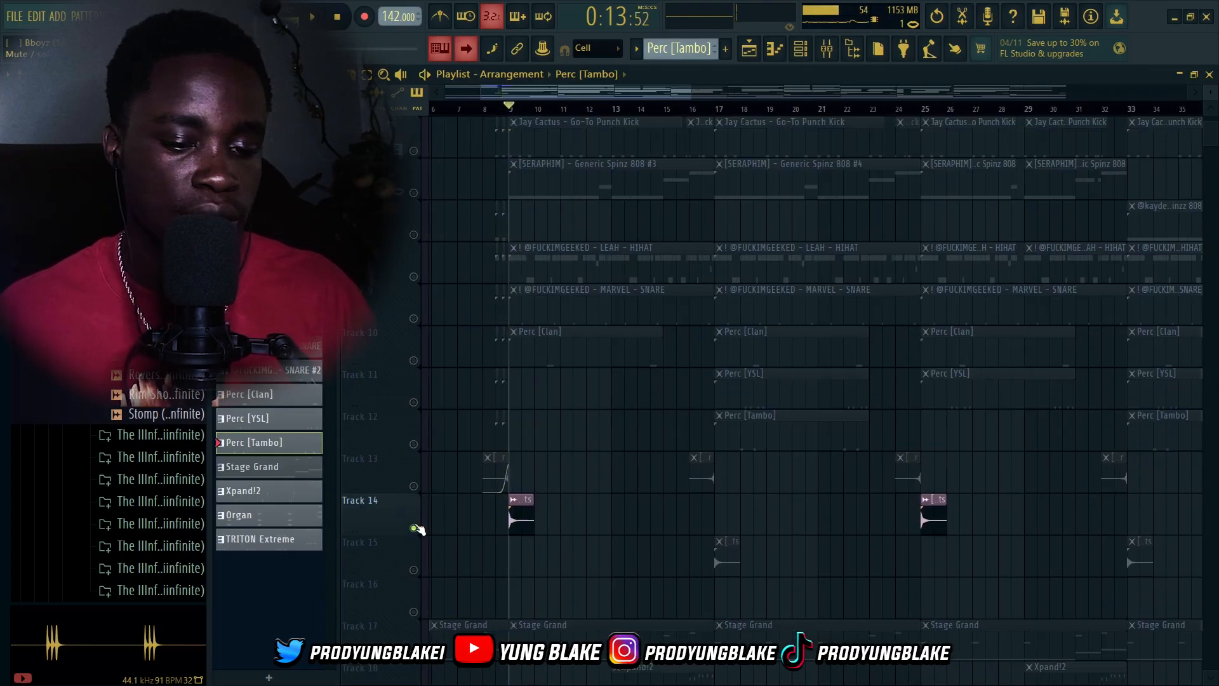
{"action": "right_click", "coordinate": [413, 528]}
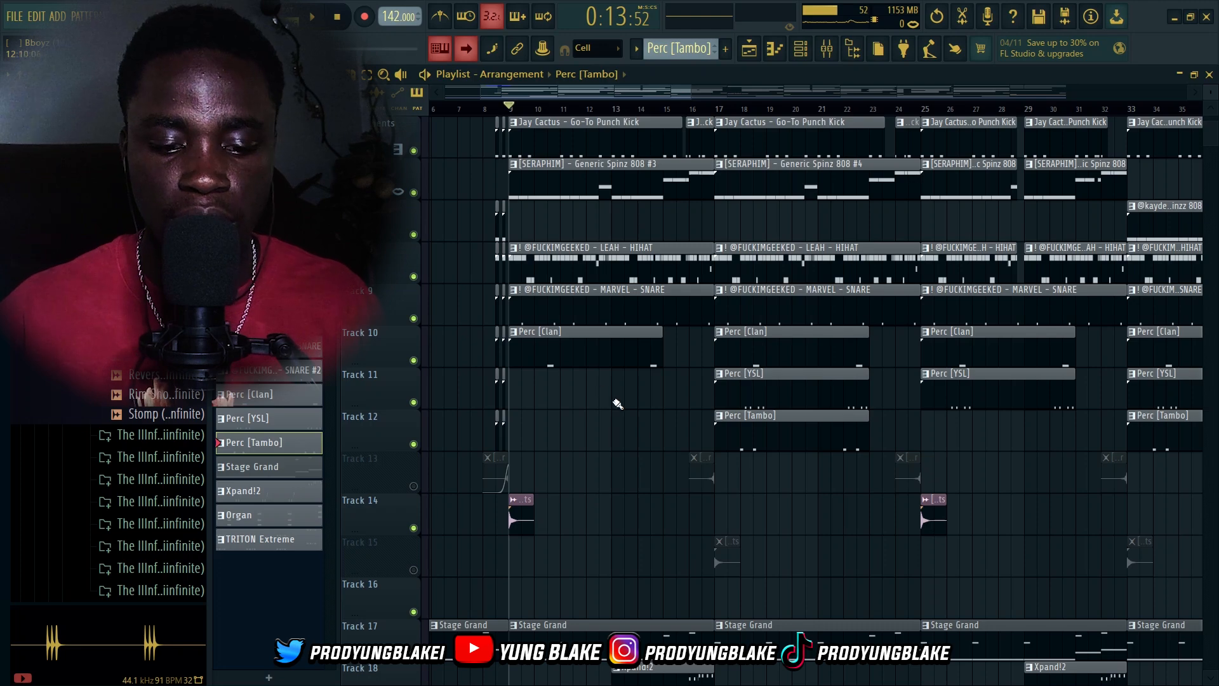
Set playback to bar 17, unmute track 15 and mute track 14, and play the section
{"action": "left_click", "coordinate": [716, 107]}
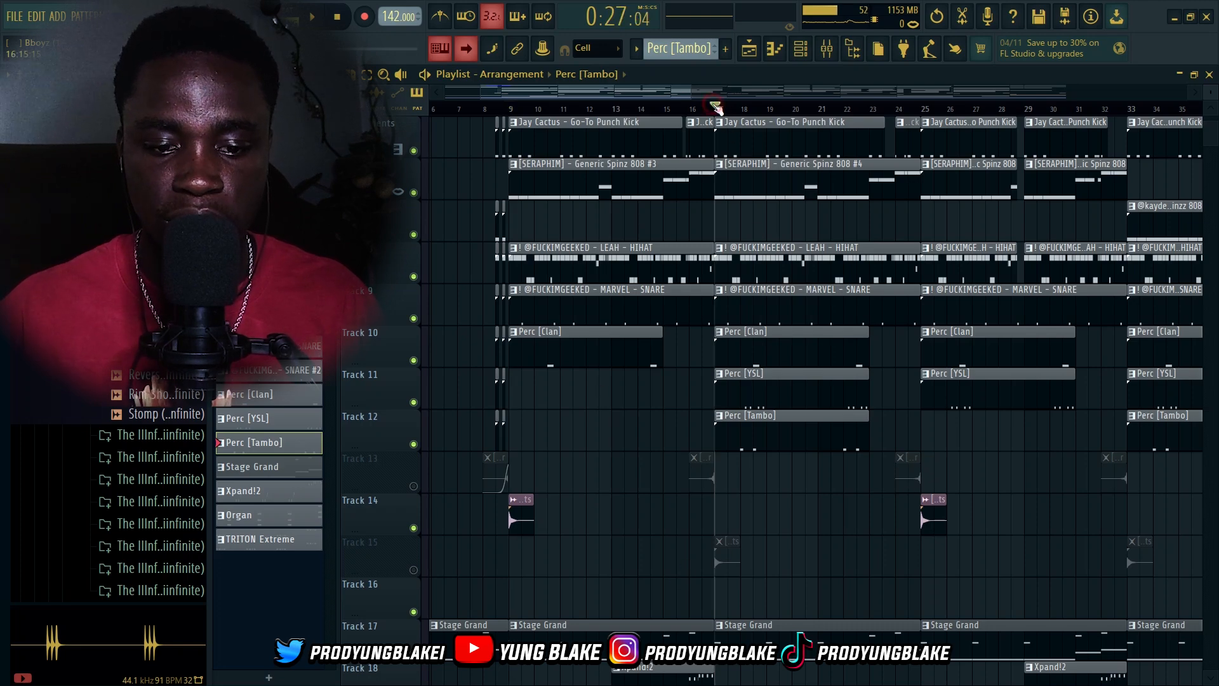
{"action": "left_click", "coordinate": [413, 570]}
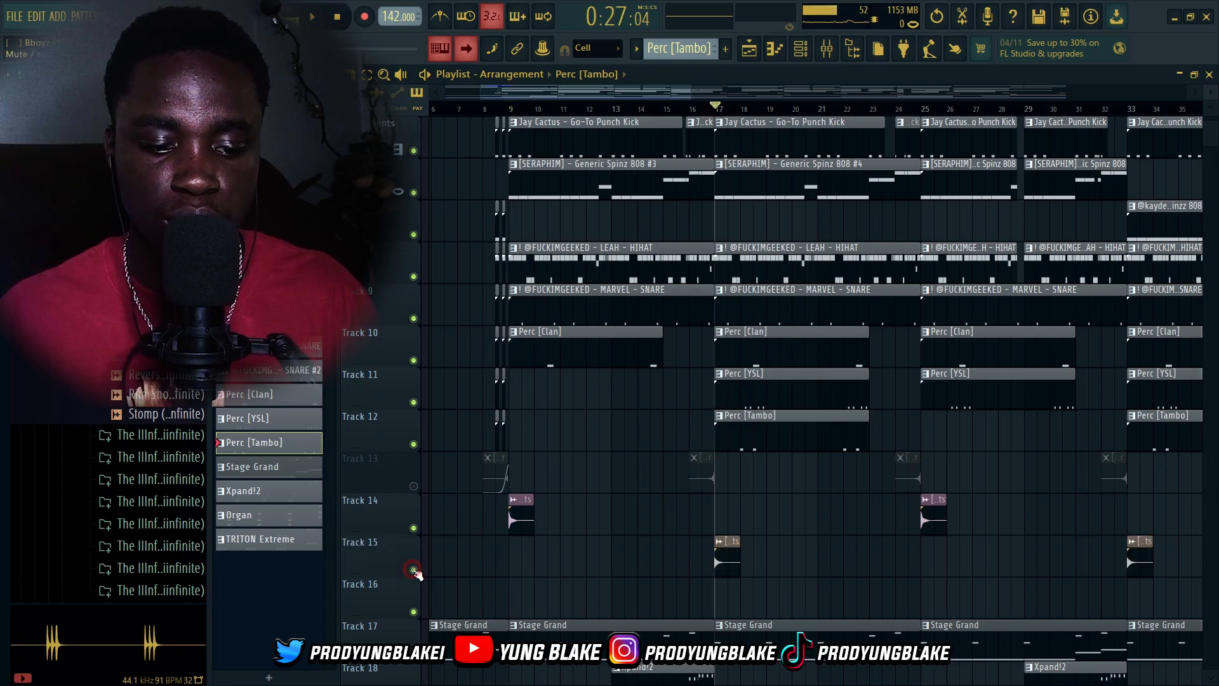
{"action": "left_click", "coordinate": [414, 528]}
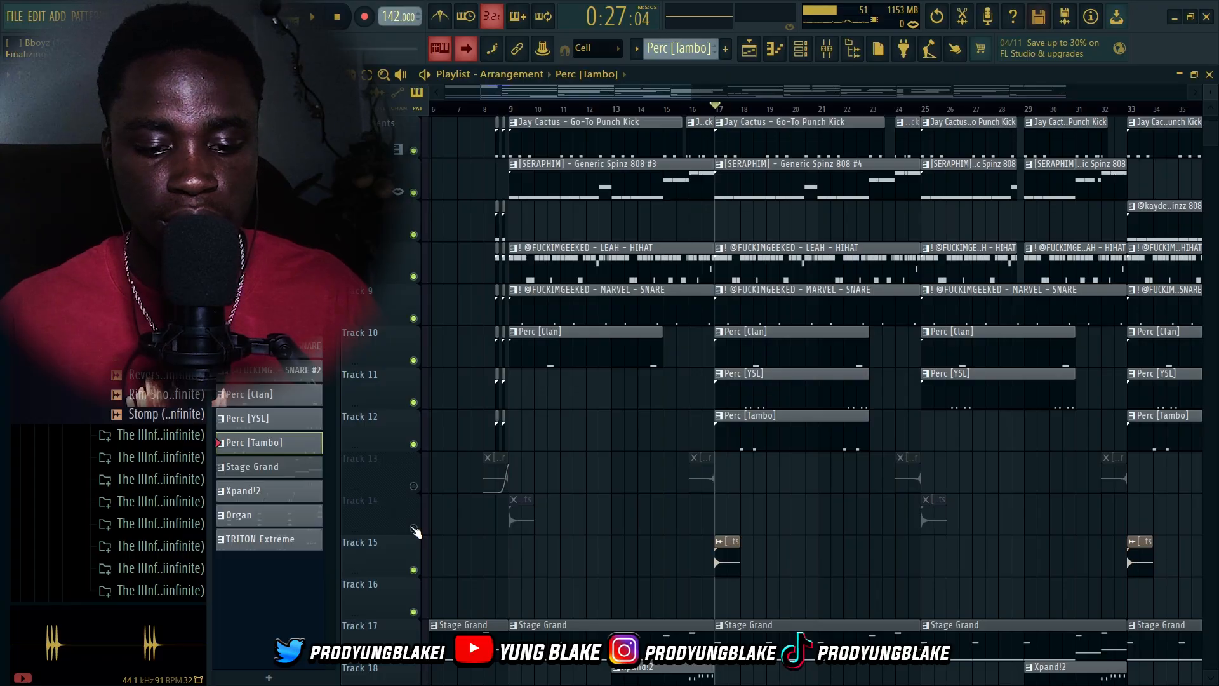
{"action": "key", "text": "space"}
{"action": "key", "text": "space"}
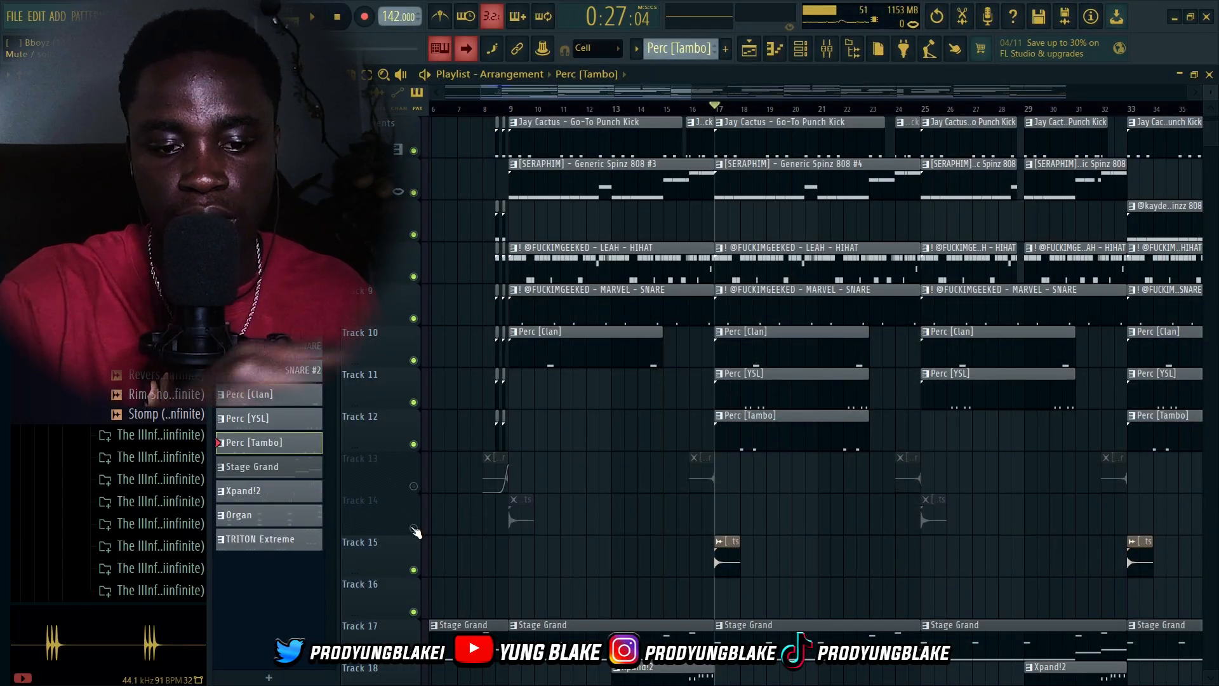
Unmute track 13, solo it briefly while playing from bar 16, then unsolo it and move playback to bar 8
{"action": "left_click", "coordinate": [687, 107]}
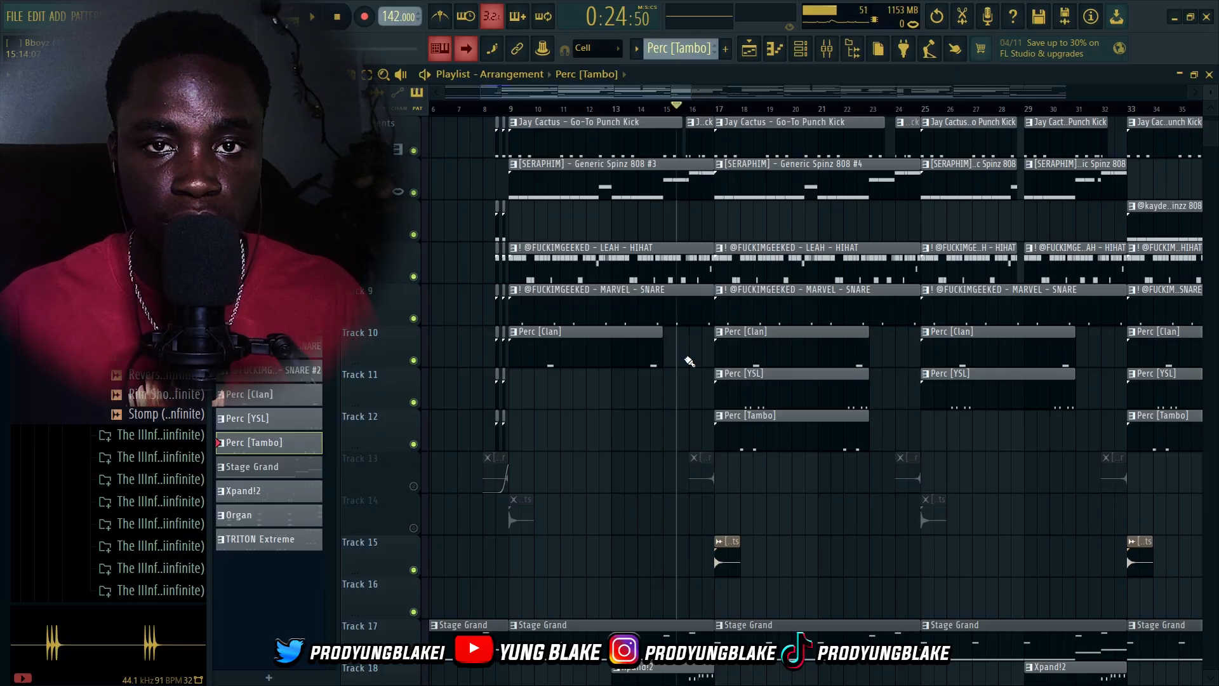
{"action": "left_click", "coordinate": [414, 486]}
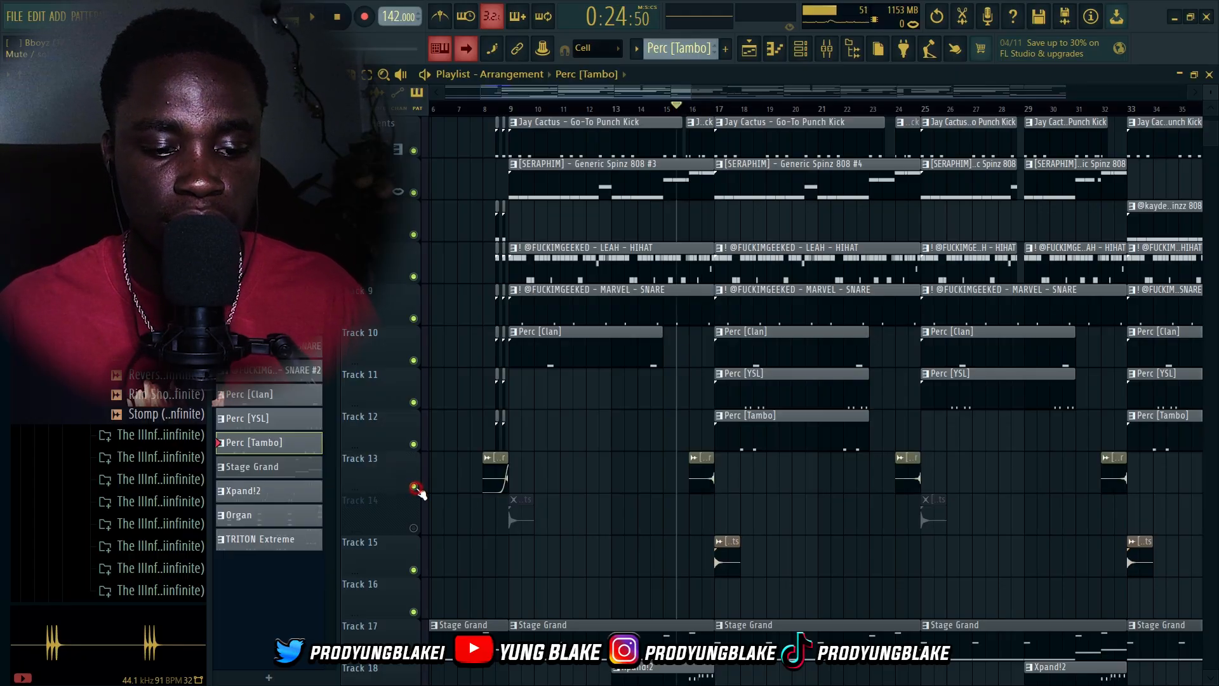
{"action": "left_click", "coordinate": [700, 111]}
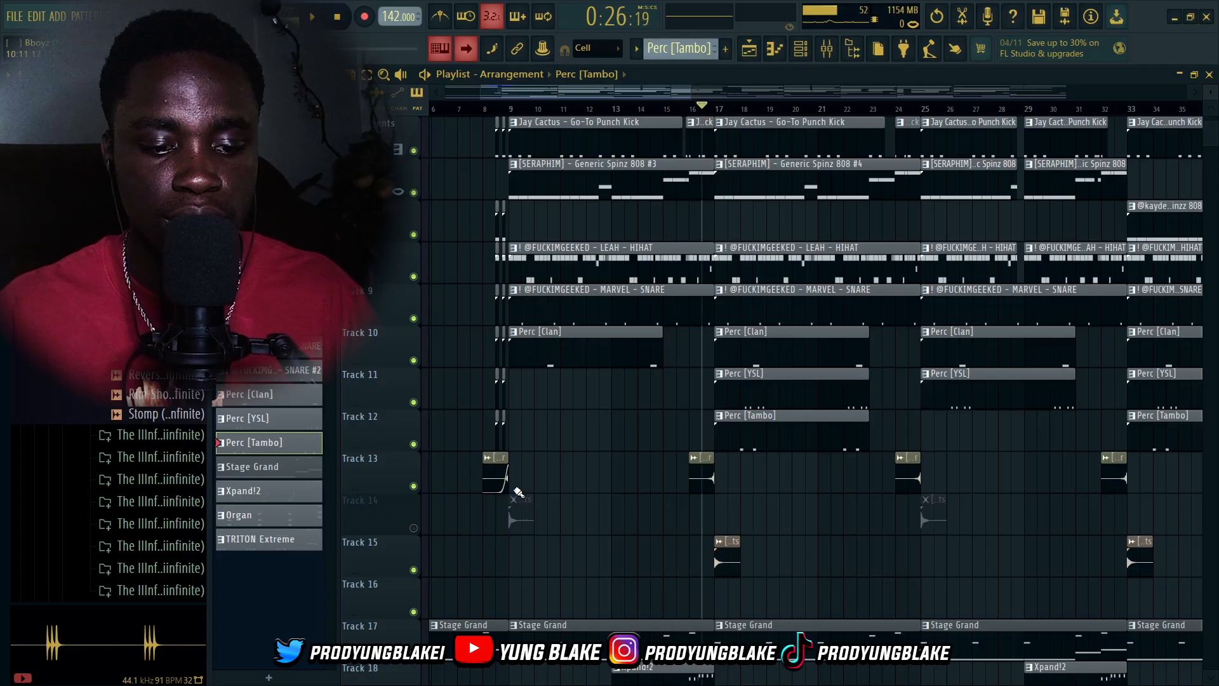
{"action": "right_click", "coordinate": [413, 487]}
{"action": "key", "text": "space"}
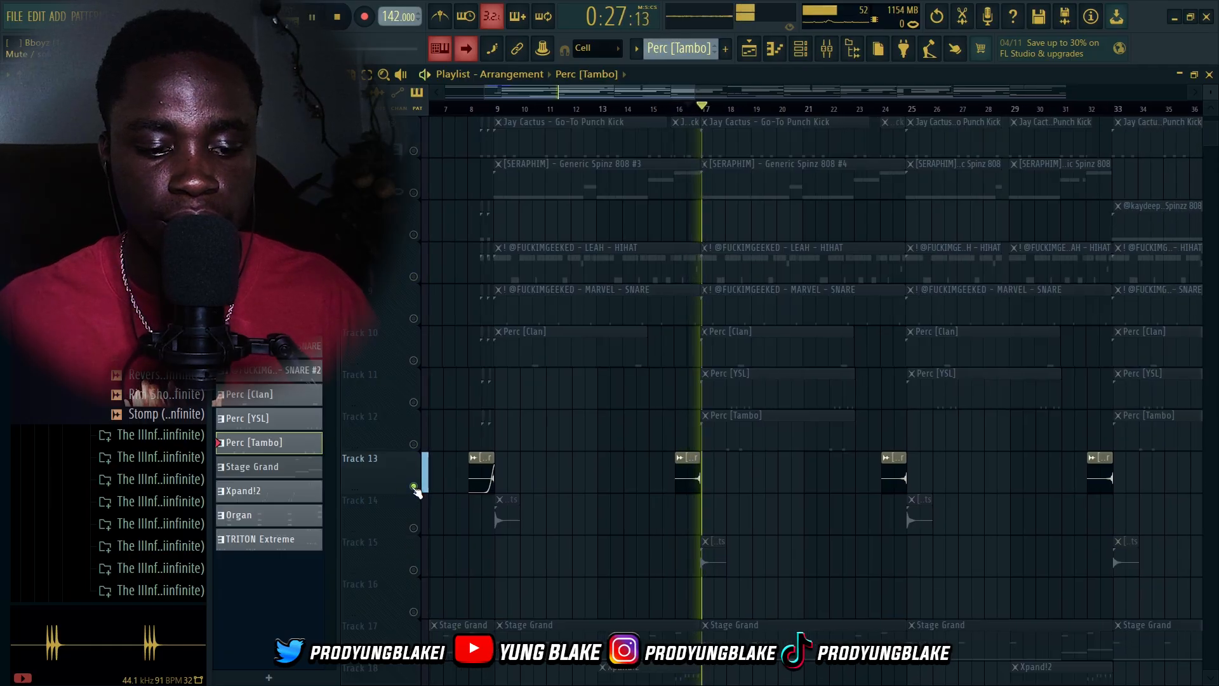
{"action": "key", "text": "space"}
{"action": "right_click", "coordinate": [413, 487]}
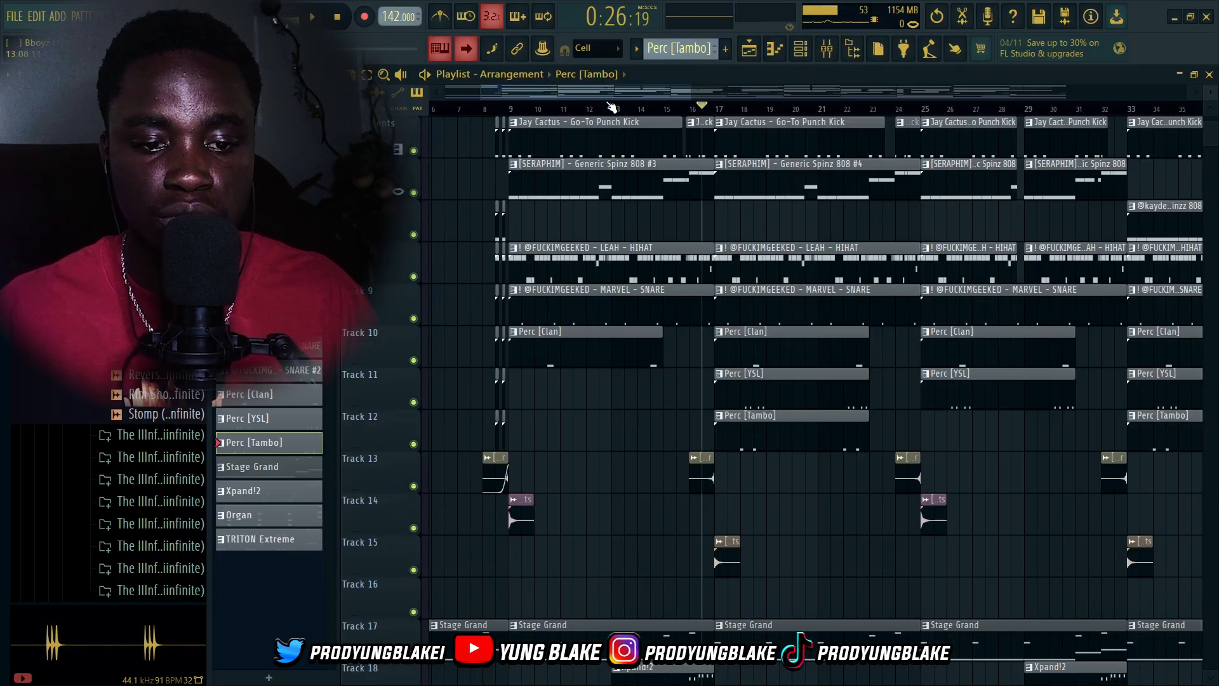
{"action": "left_click", "coordinate": [495, 109]}
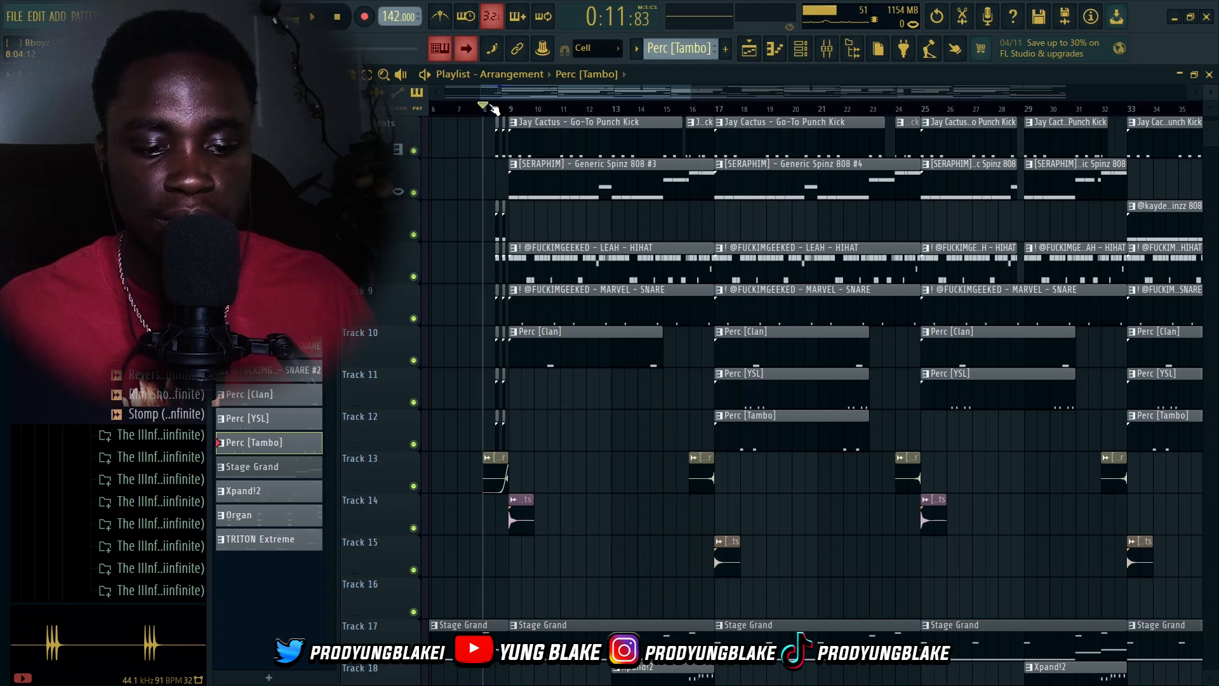
Set the playback position to bar 16 and briefly play the arrangement
{"action": "left_click", "coordinate": [690, 110]}
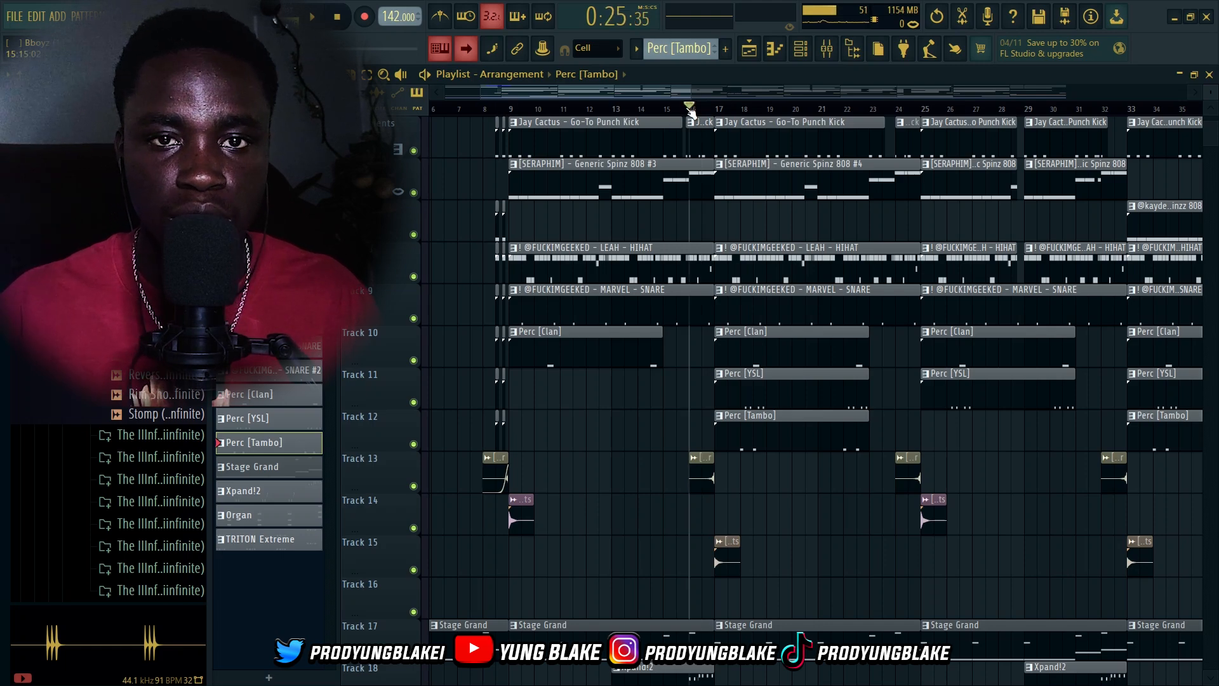
{"action": "key", "text": "space"}
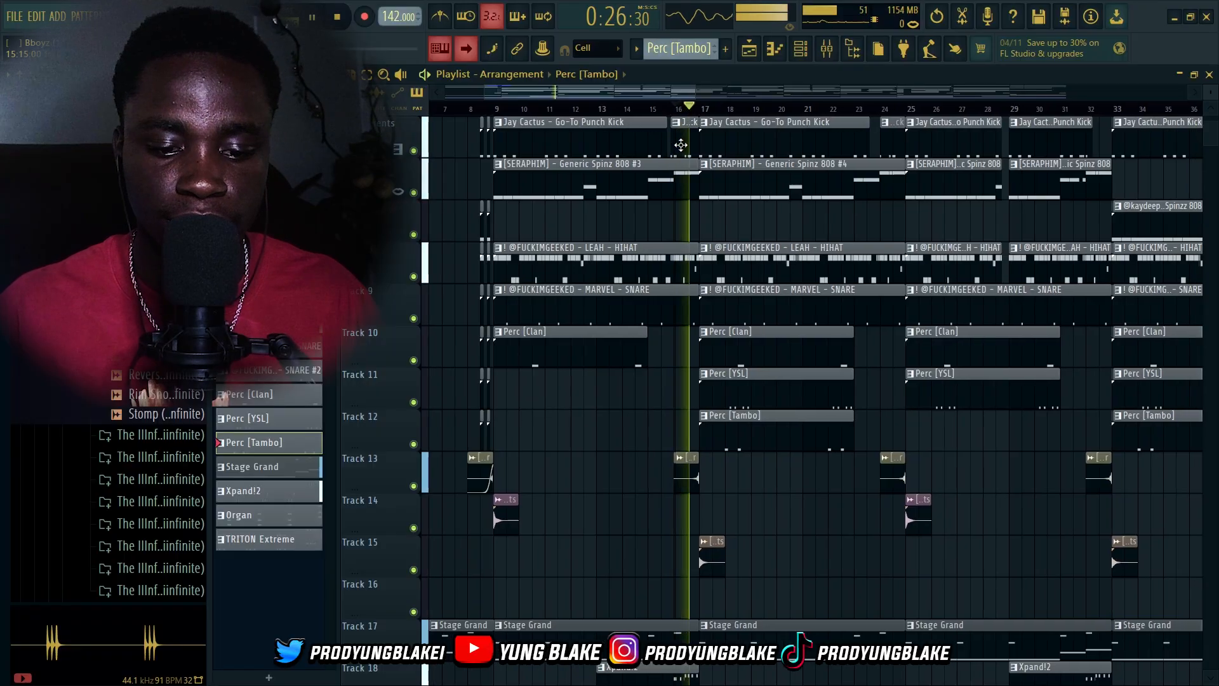
{"action": "key", "text": "space"}
Zoom in and out across the playlist to examine the arrangement's track layout
{"action": "scroll", "coordinate": [691, 401], "scroll_direction": "down", "scroll_amount": 5}
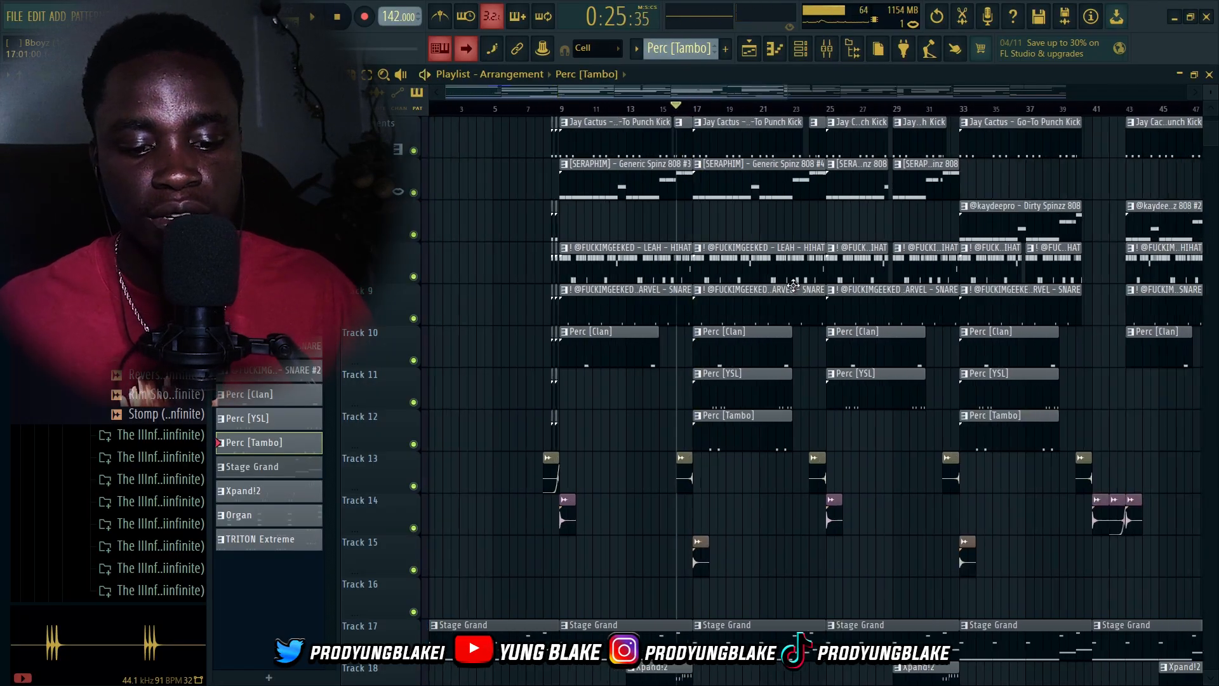
{"action": "scroll", "coordinate": [690, 401], "scroll_direction": "down", "scroll_amount": 6}
{"action": "scroll", "coordinate": [679, 406], "scroll_direction": "up", "scroll_amount": 6}
{"action": "scroll", "coordinate": [673, 407], "scroll_direction": "down", "scroll_amount": 3}
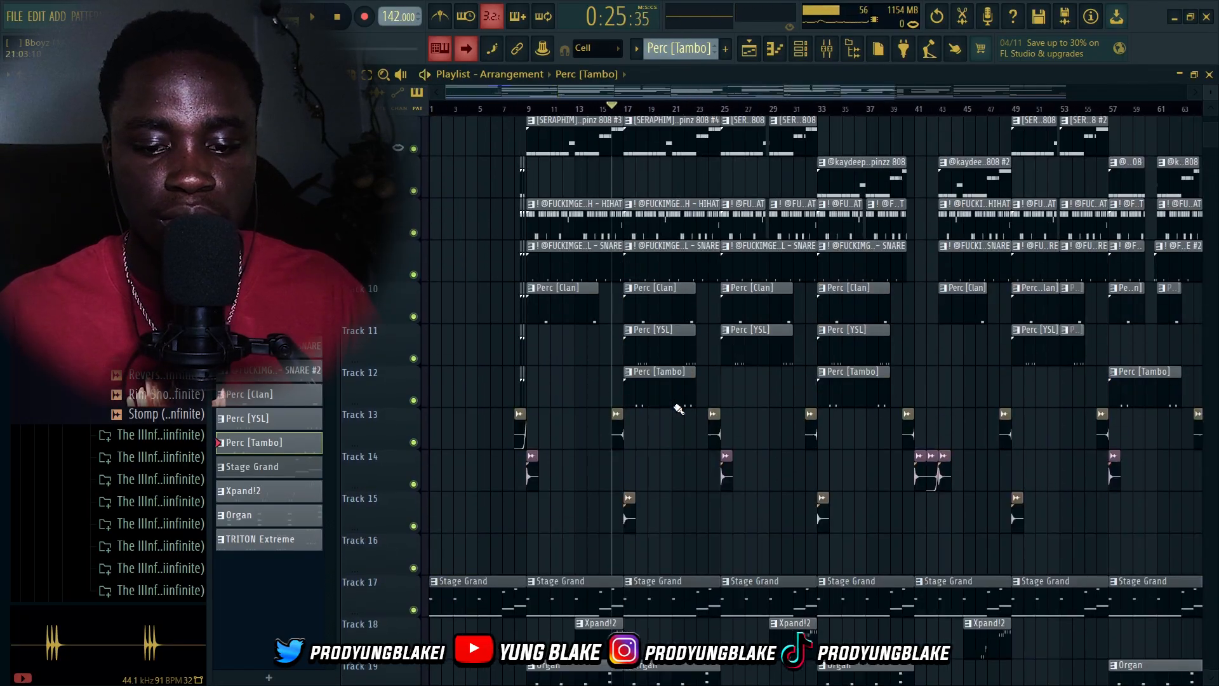
{"action": "scroll", "coordinate": [671, 407], "scroll_direction": "up", "scroll_amount": 6}
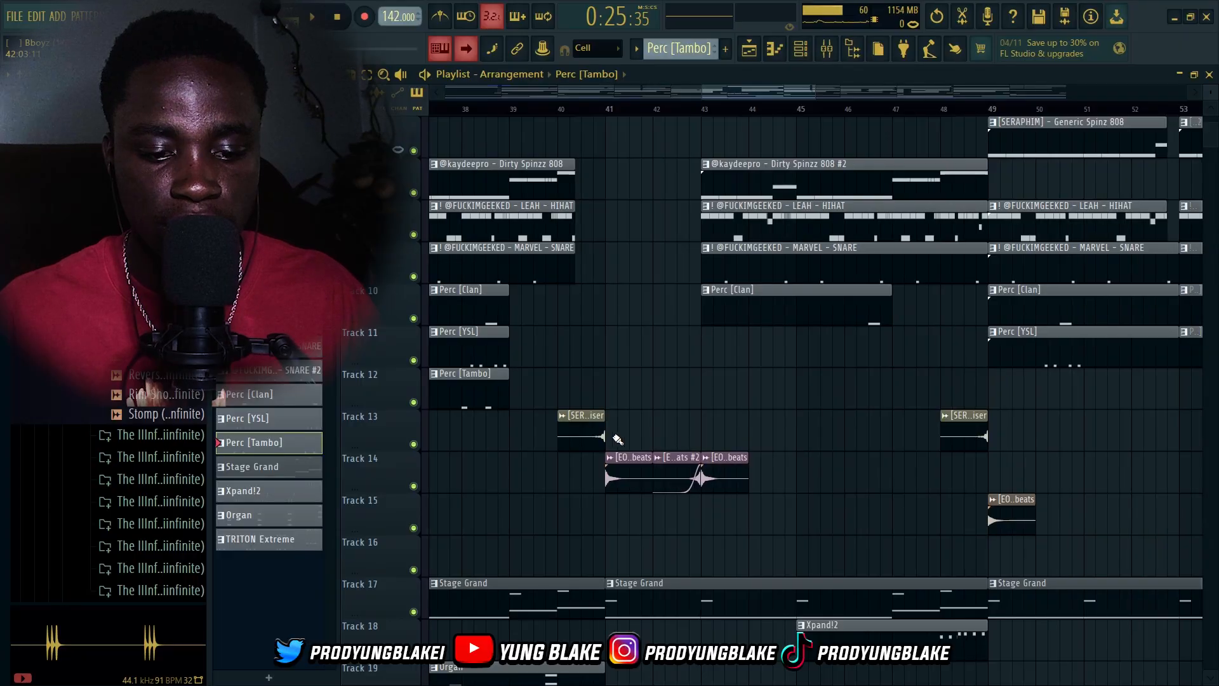
{"action": "scroll", "coordinate": [699, 475], "scroll_direction": "up", "scroll_amount": 3}
{"action": "scroll", "coordinate": [728, 246], "scroll_direction": "up", "scroll_amount": 5}
{"action": "scroll", "coordinate": [452, 250], "scroll_direction": "down", "scroll_amount": 8}
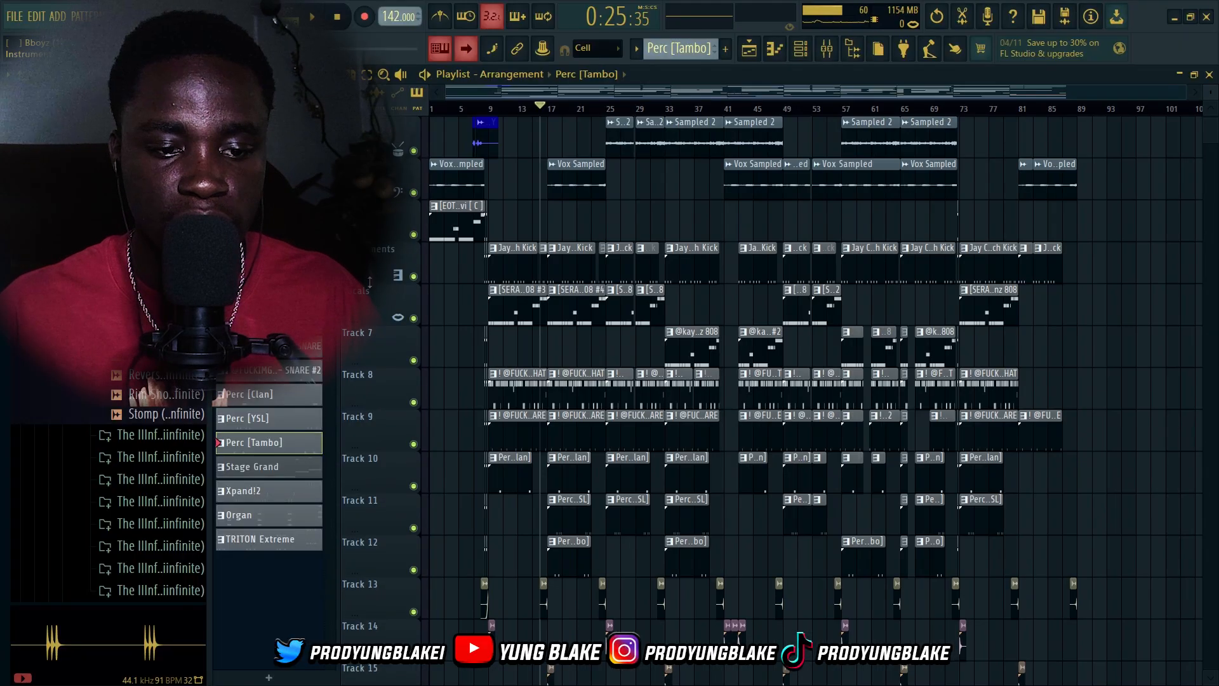
{"action": "scroll", "coordinate": [511, 229], "scroll_direction": "up", "scroll_amount": 4}
{"action": "scroll", "coordinate": [511, 240], "scroll_direction": "up", "scroll_amount": 1}
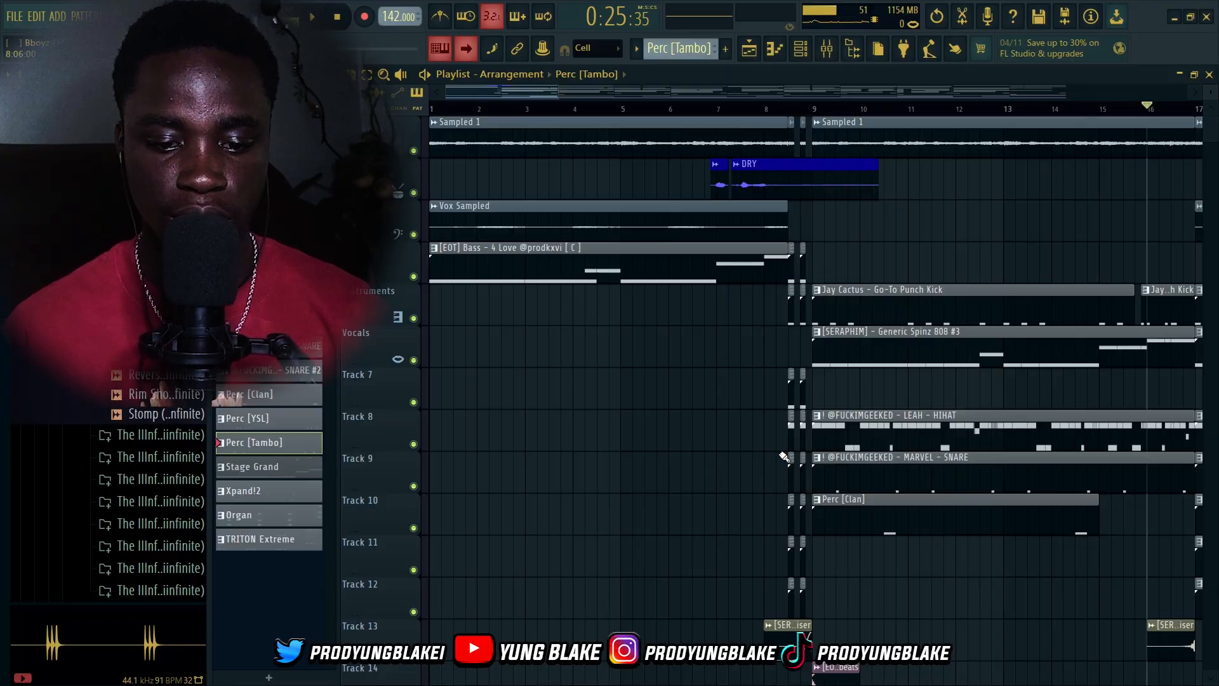
{"action": "scroll", "coordinate": [849, 233], "scroll_direction": "up", "scroll_amount": 2}
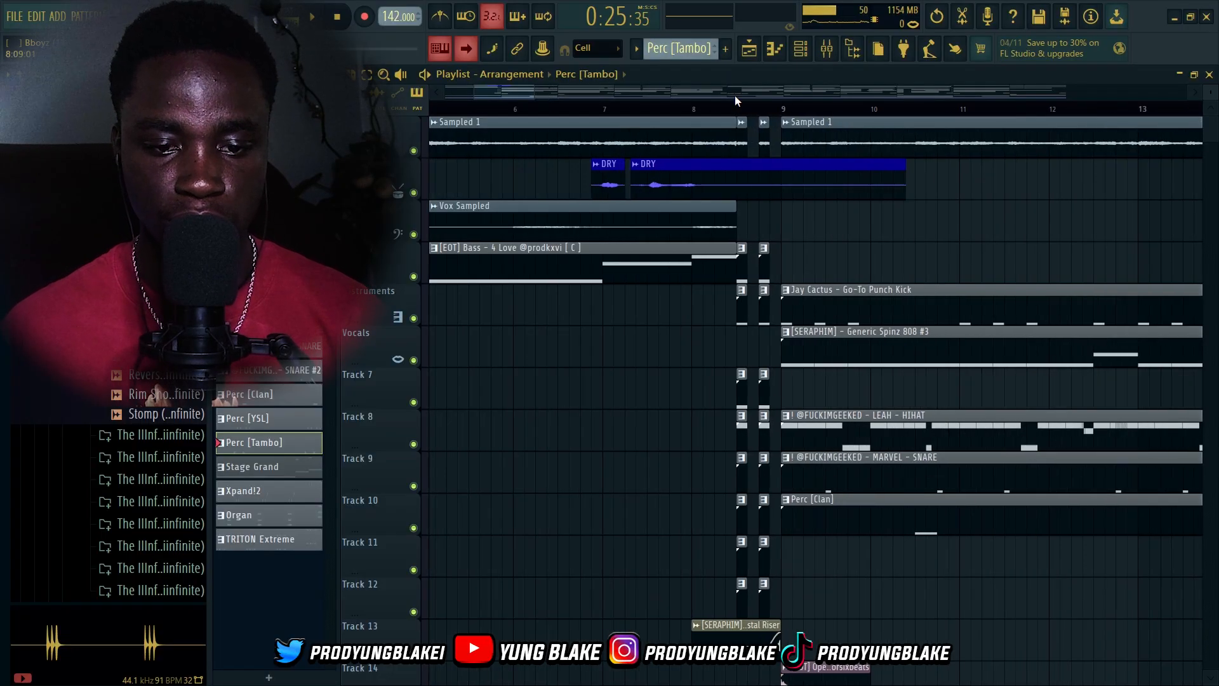
Play the arrangement briefly from around bar 9, stop it, and review the intro section
{"action": "key", "text": "space"}
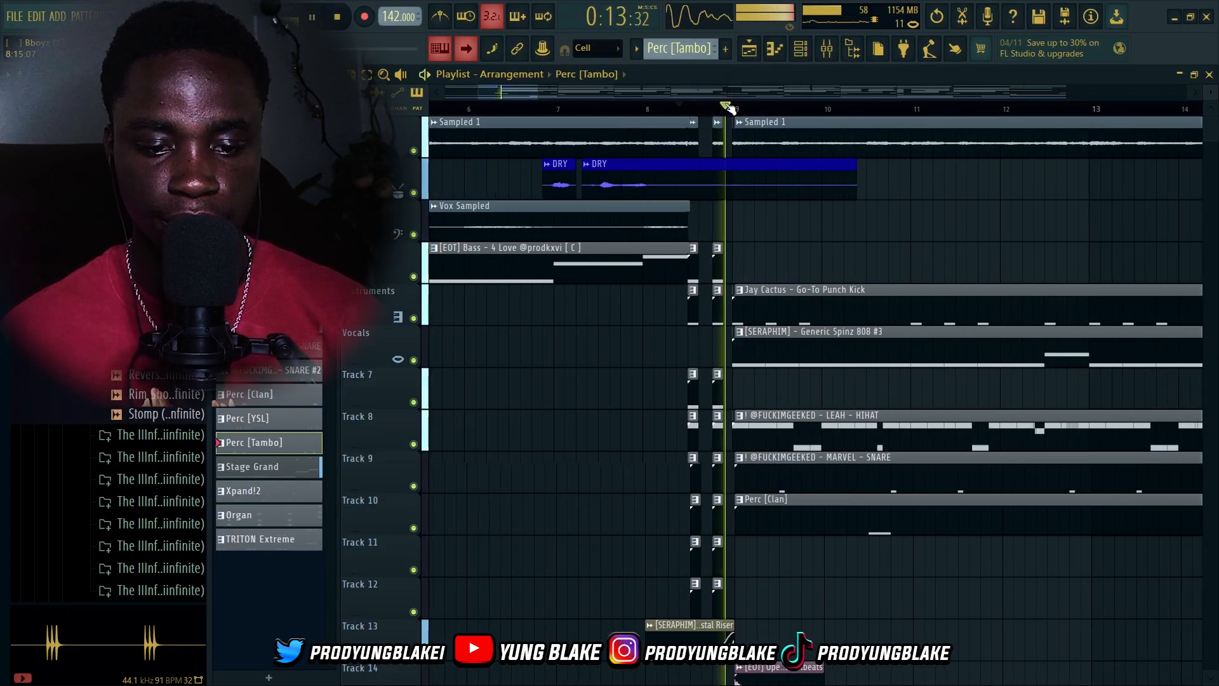
{"action": "key", "text": "space"}
{"action": "scroll", "coordinate": [738, 389], "scroll_direction": "down", "scroll_amount": 2}
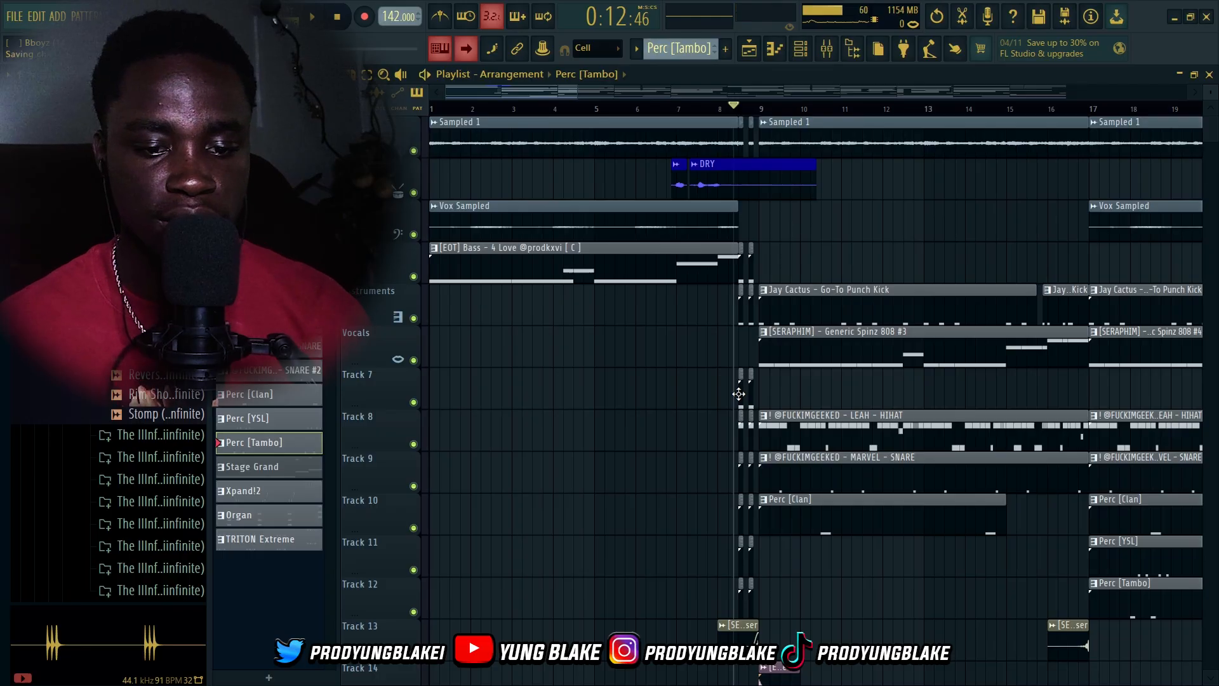
{"action": "scroll", "coordinate": [739, 388], "scroll_direction": "up", "scroll_amount": 2}
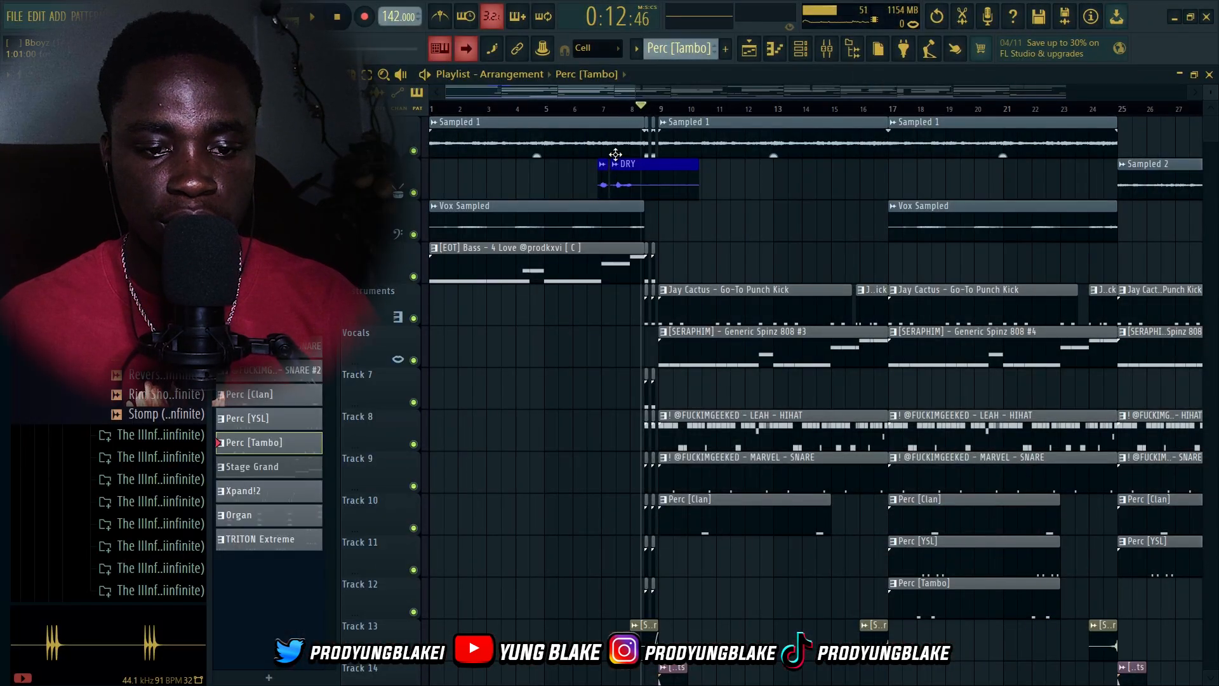
{"action": "scroll", "coordinate": [687, 347], "scroll_direction": "down", "scroll_amount": 2}
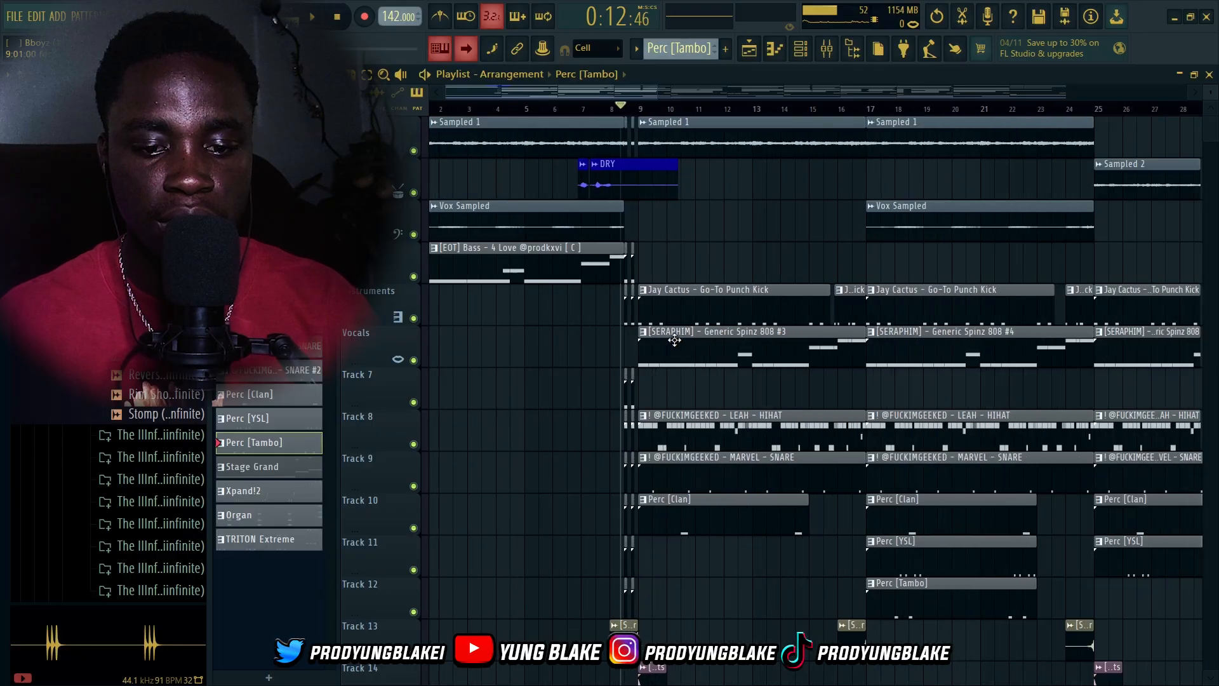
Select the bar 25 to 33 time range on the playlist timeline
{"action": "left_click_drag", "start_coordinate": [873, 111], "coordinate": [576, 110]}
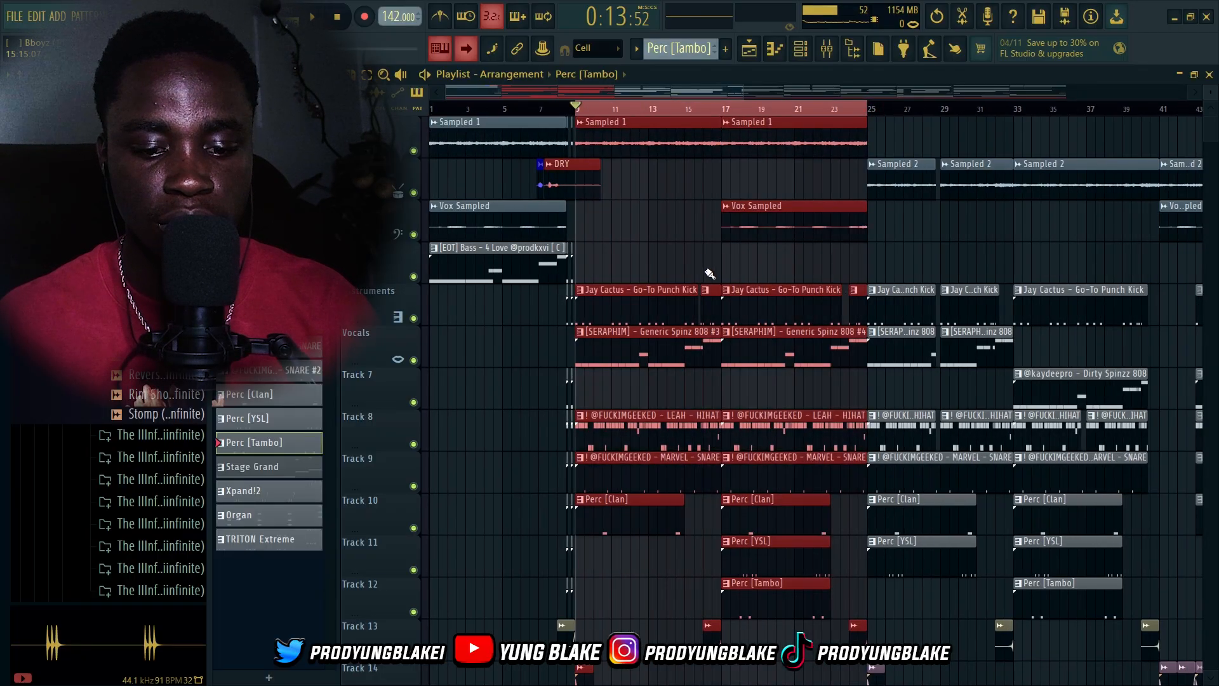
{"action": "scroll", "coordinate": [738, 304], "scroll_direction": "down", "scroll_amount": 2}
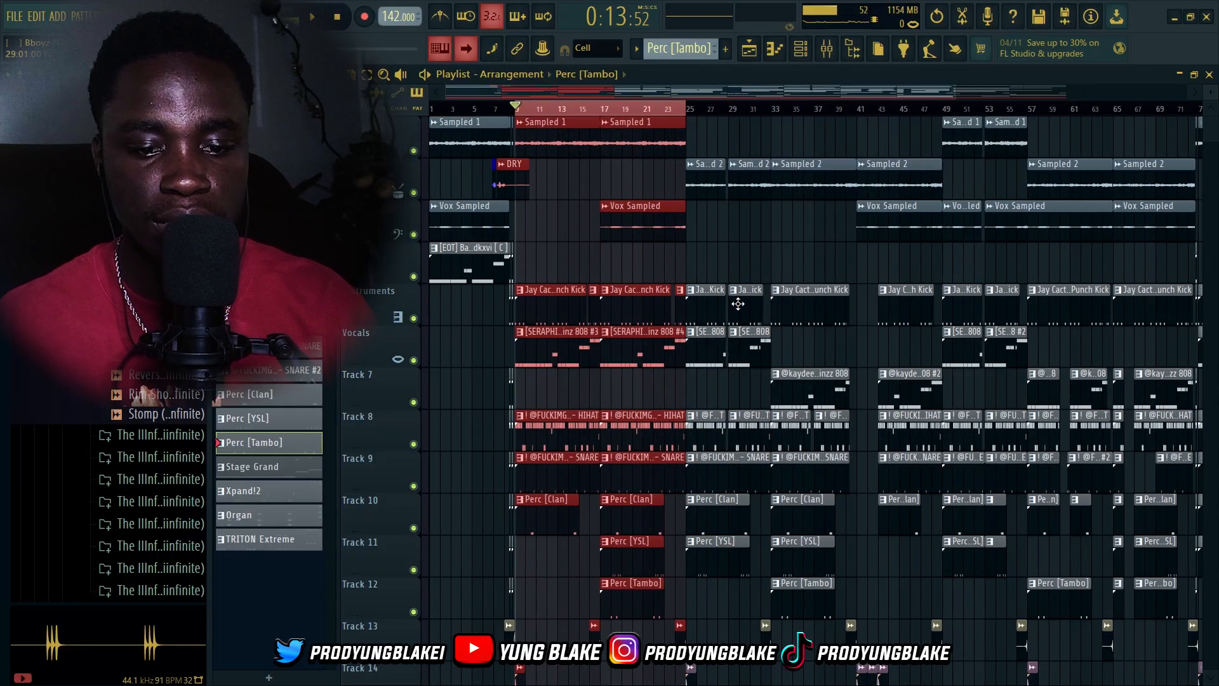
{"action": "left_click", "coordinate": [692, 112]}
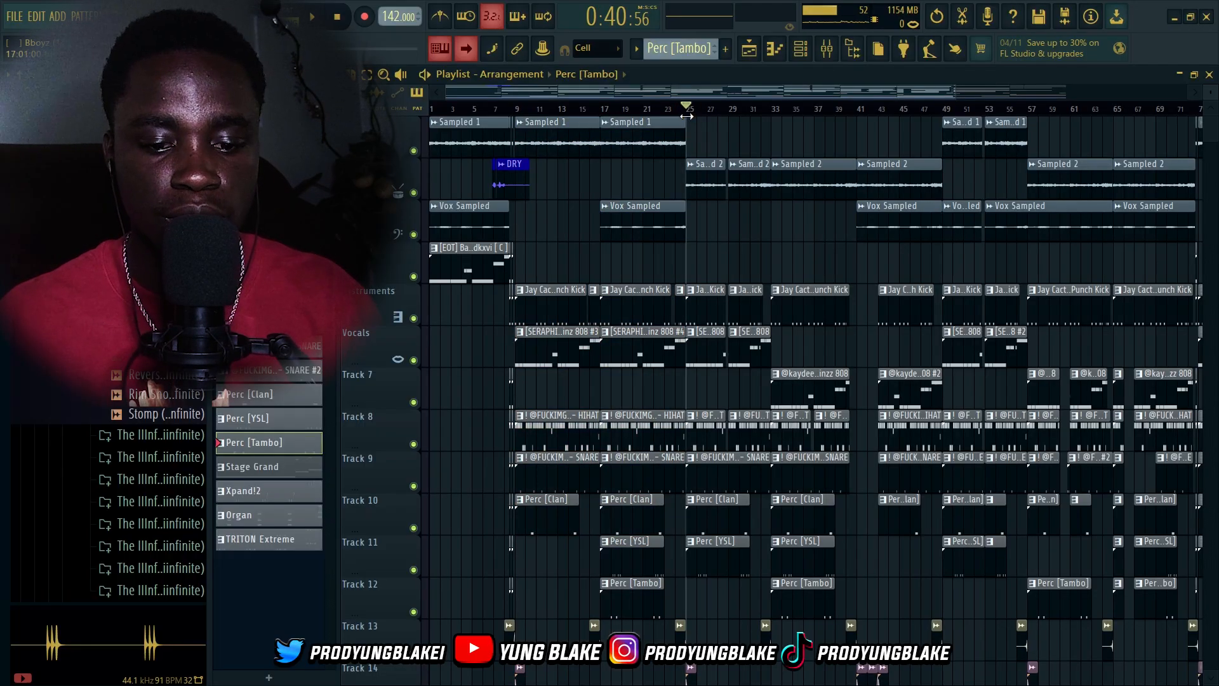
{"action": "left_click_drag", "start_coordinate": [781, 114], "coordinate": [692, 111]}
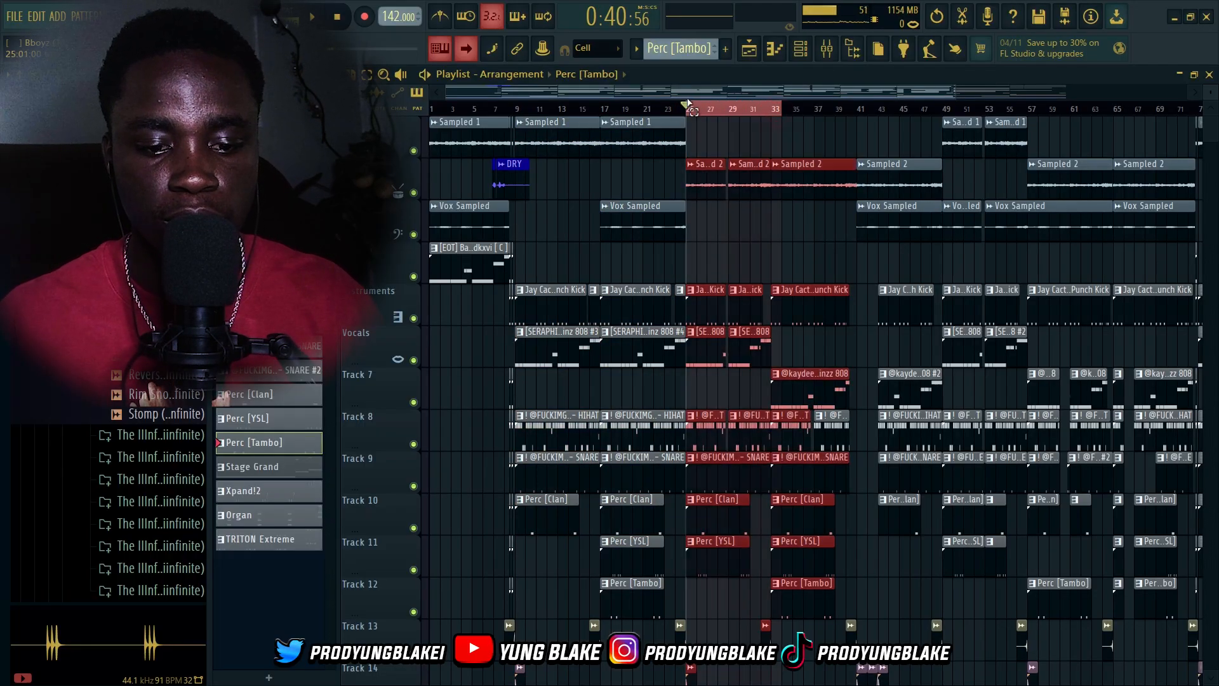
{"action": "left_click", "coordinate": [702, 105]}
{"action": "left_click", "coordinate": [770, 108]}
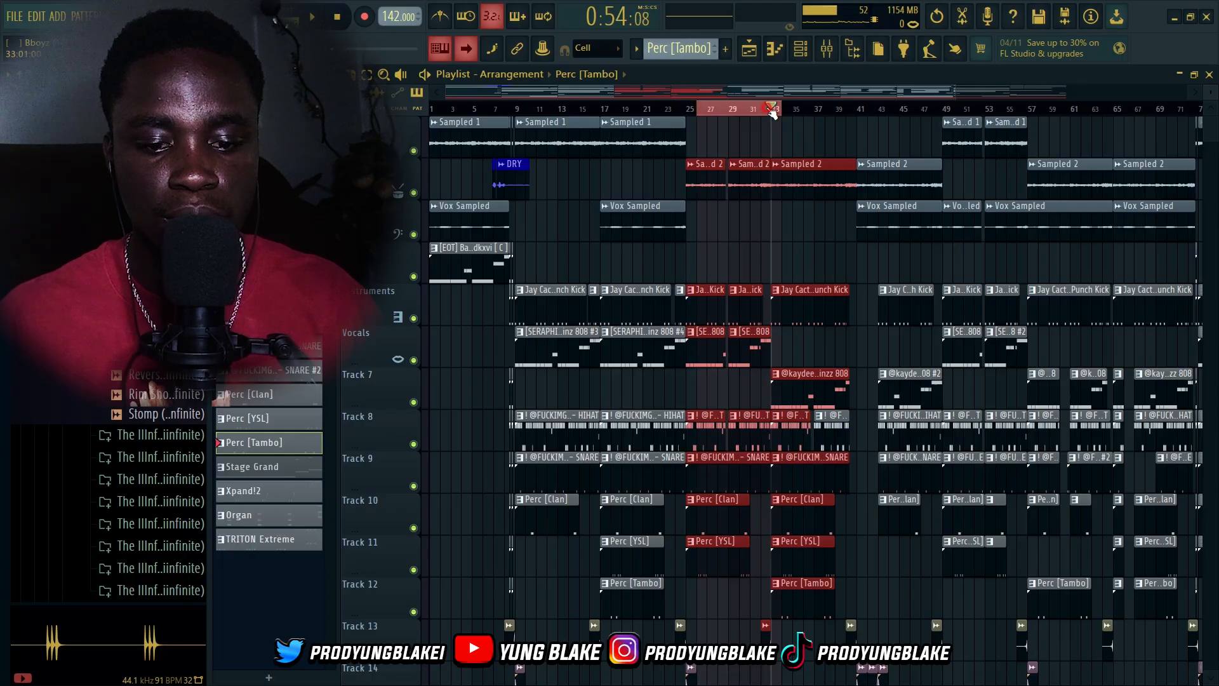
{"action": "left_click_drag", "start_coordinate": [773, 110], "coordinate": [683, 93]}
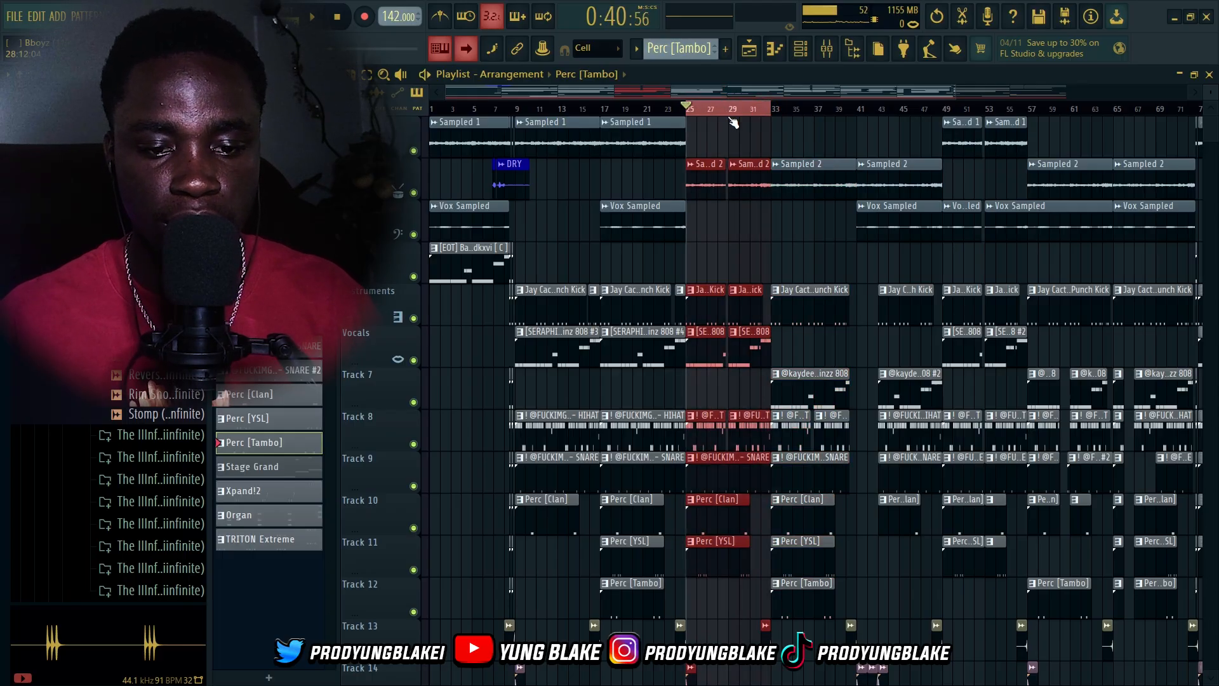
Move playback to bar 32 and play the section around the Dirty Spinzz 808 entry
{"action": "left_click", "coordinate": [799, 405]}
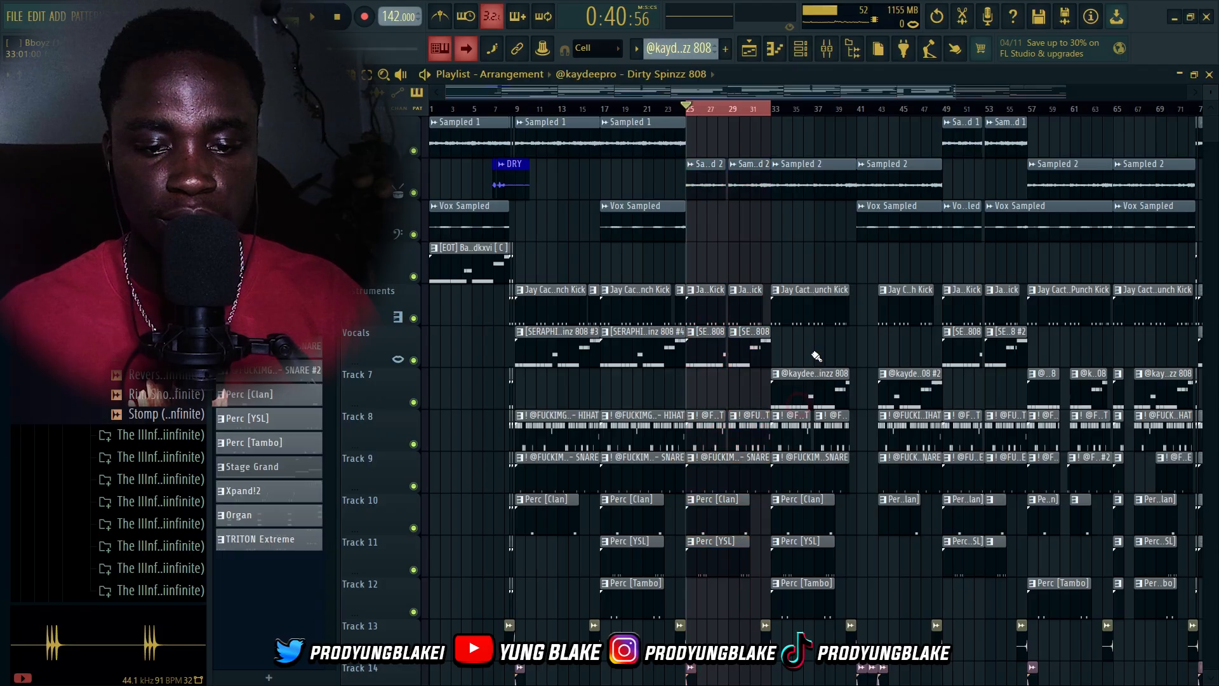
{"action": "left_click", "coordinate": [764, 107]}
{"action": "left_click", "coordinate": [767, 110]}
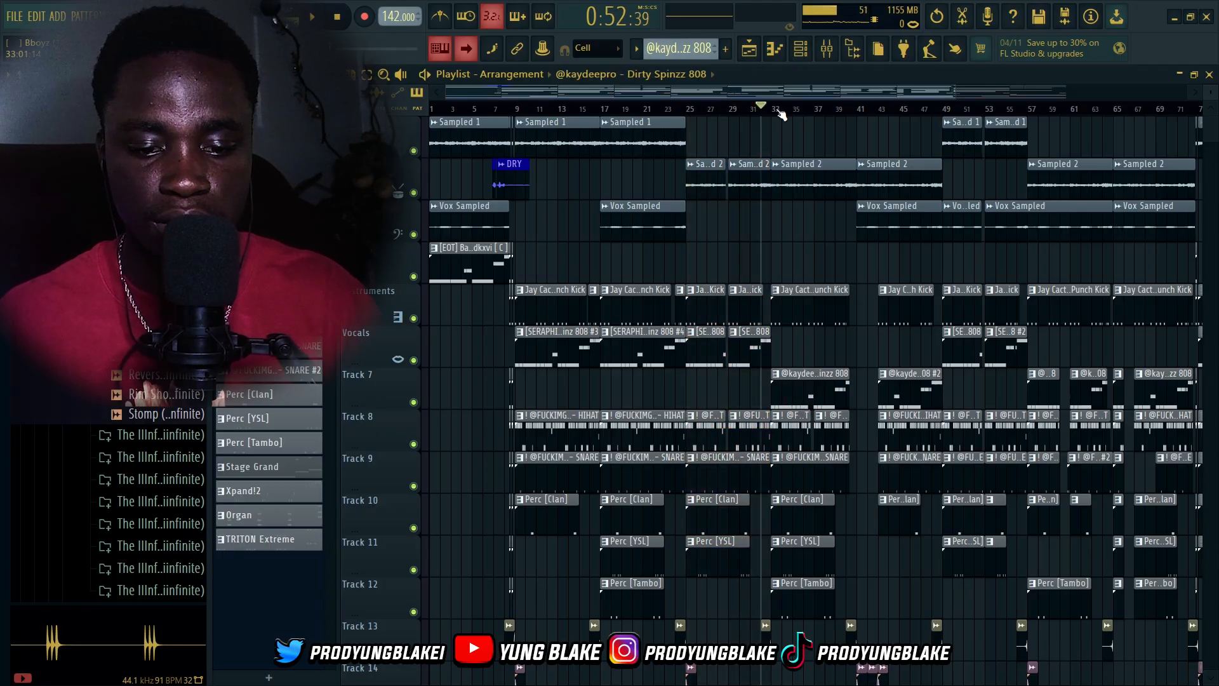
{"action": "key", "text": "space"}
{"action": "scroll", "coordinate": [761, 440], "scroll_direction": "up", "scroll_amount": 3}
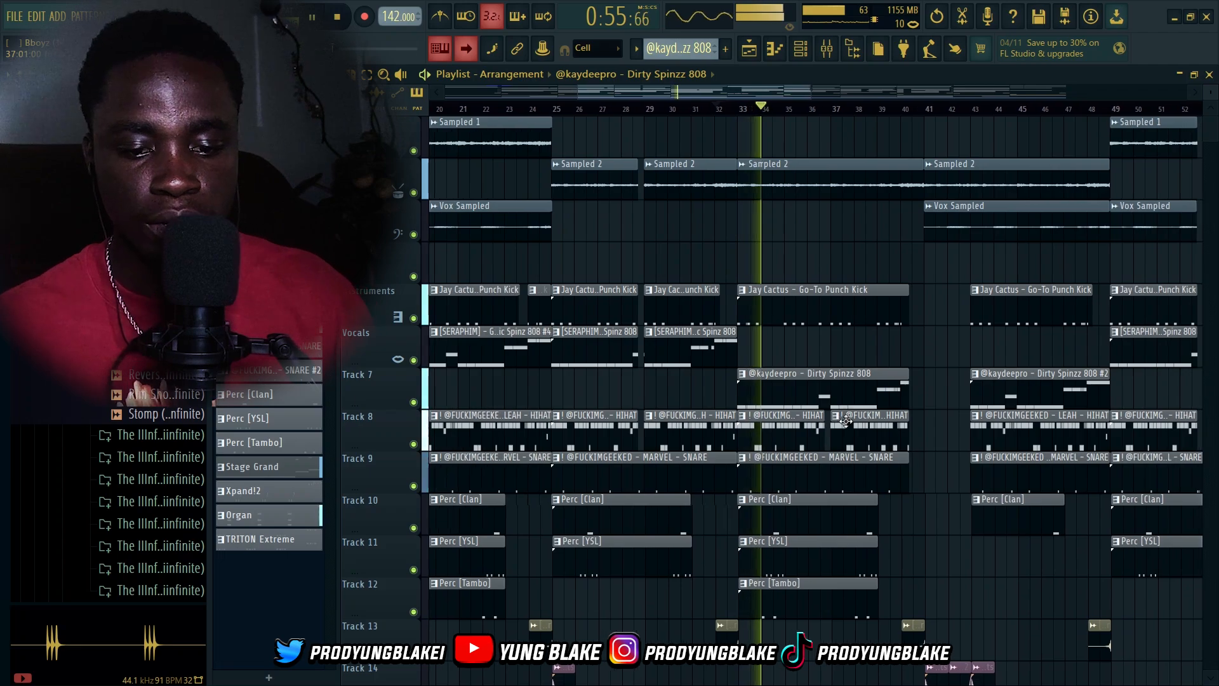
{"action": "scroll", "coordinate": [801, 415], "scroll_direction": "down", "scroll_amount": 2}
{"action": "key", "text": "space"}
Scroll through the lower automation tracks and zoom in on bars 37 to 48
{"action": "scroll", "coordinate": [807, 432], "scroll_direction": "down", "scroll_amount": 2}
{"action": "scroll", "coordinate": [816, 450], "scroll_direction": "down", "scroll_amount": 6}
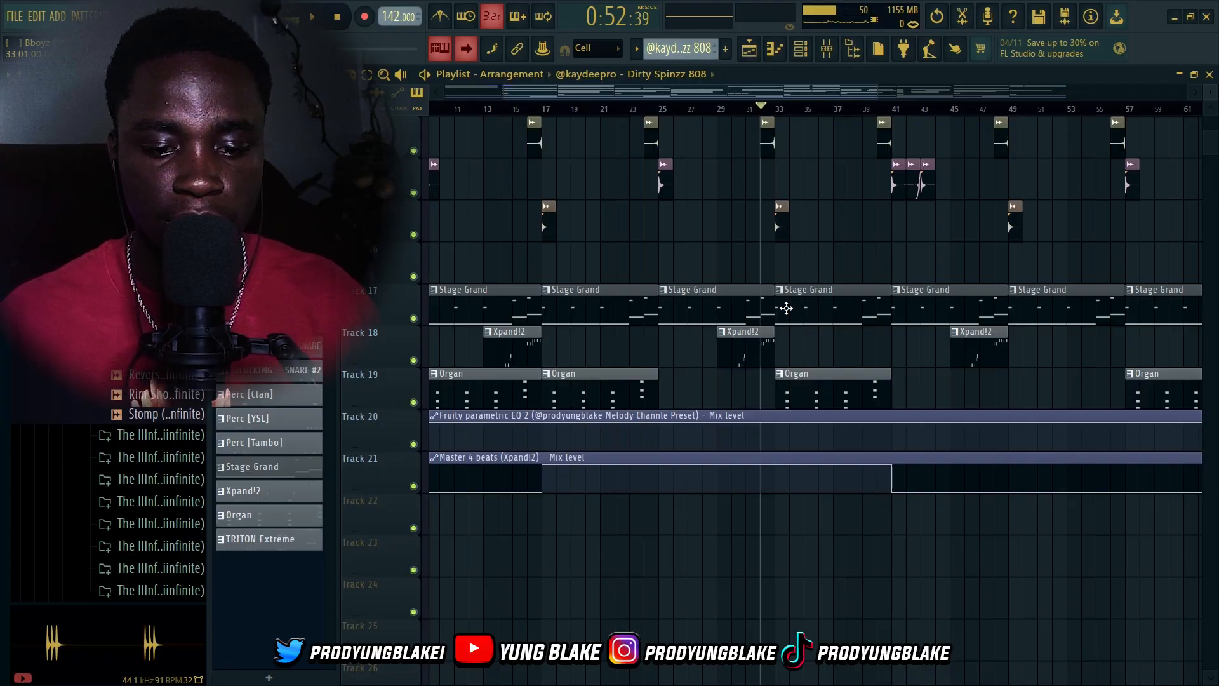
{"action": "scroll", "coordinate": [825, 357], "scroll_direction": "up", "scroll_amount": 8}
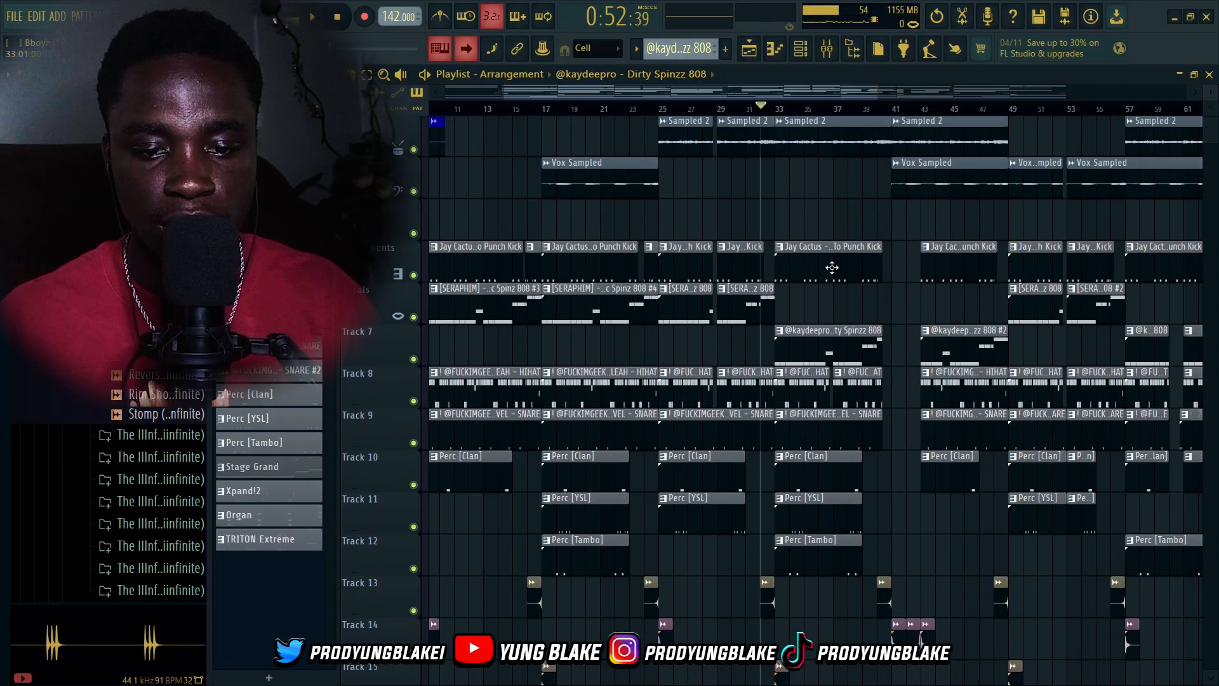
{"action": "scroll", "coordinate": [812, 132], "scroll_direction": "up", "scroll_amount": 1}
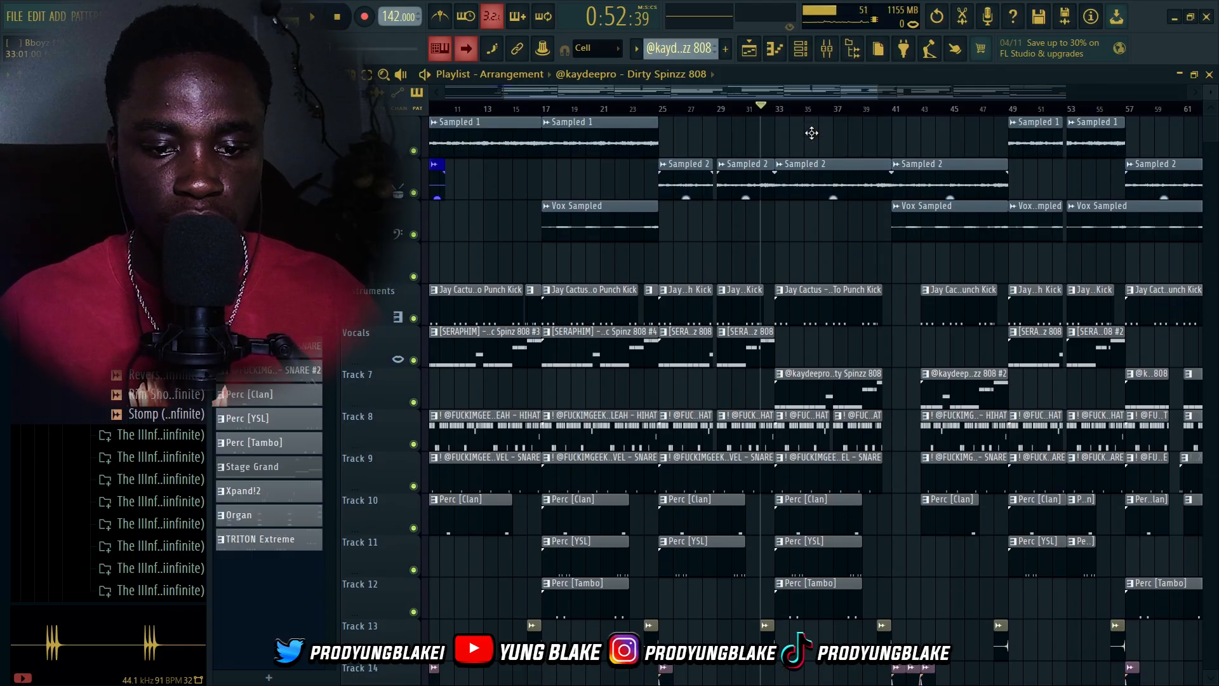
{"action": "scroll", "coordinate": [827, 177], "scroll_direction": "down", "scroll_amount": 8}
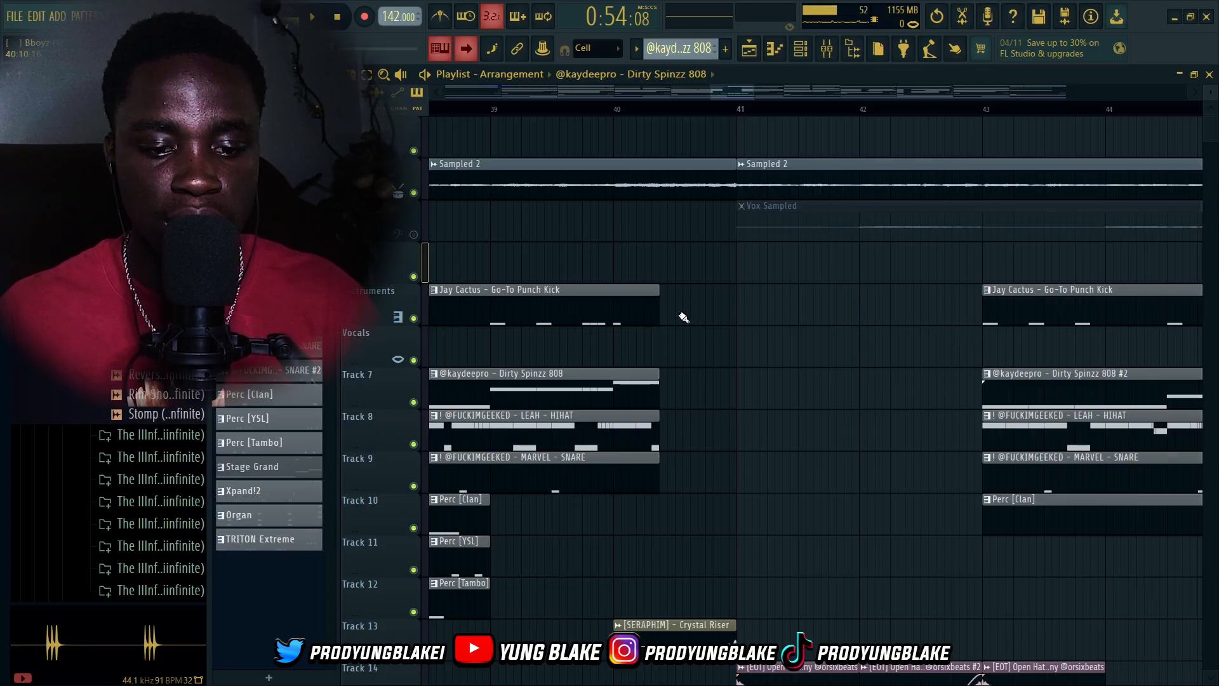
{"action": "scroll", "coordinate": [669, 145], "scroll_direction": "down", "scroll_amount": 3}
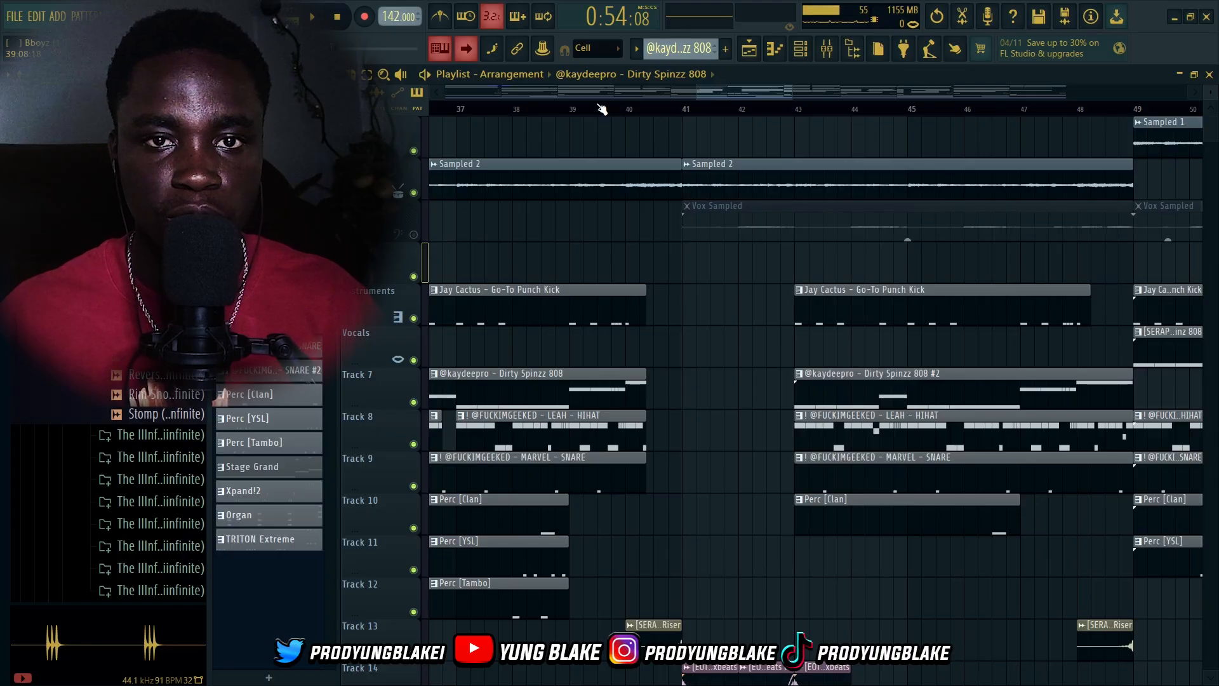
Play the arrangement from bar 39 and stop it to hear the switch-up section
{"action": "left_click", "coordinate": [598, 107]}
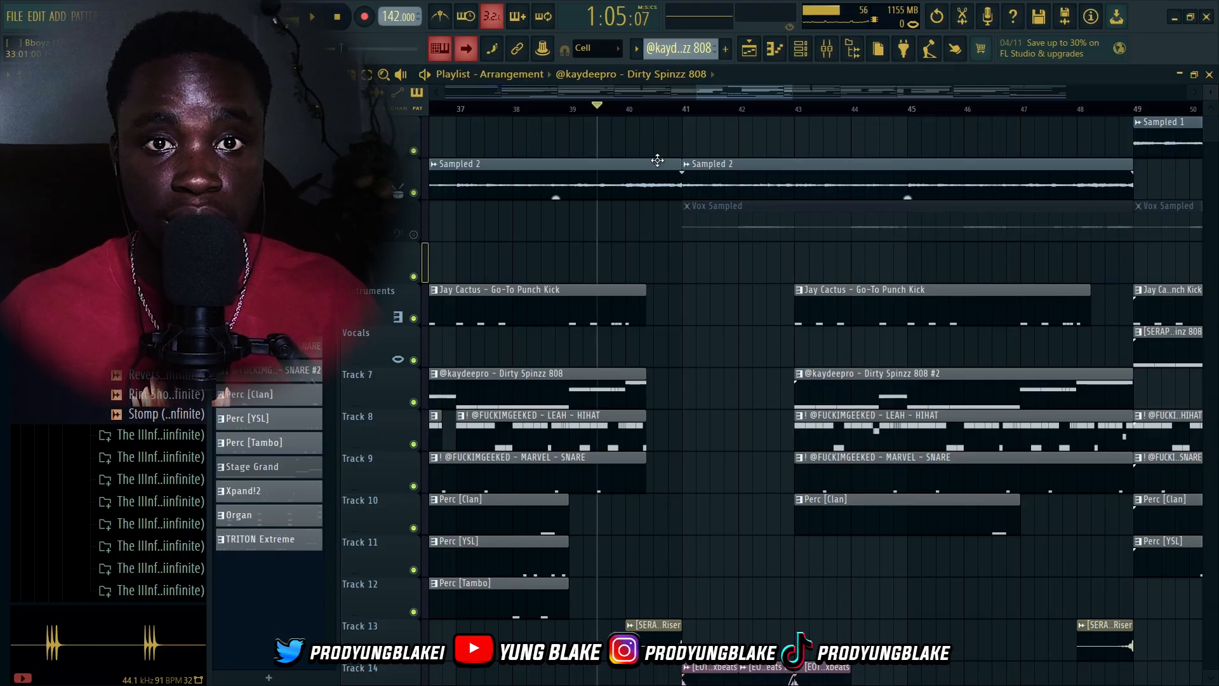
{"action": "key", "text": "space"}
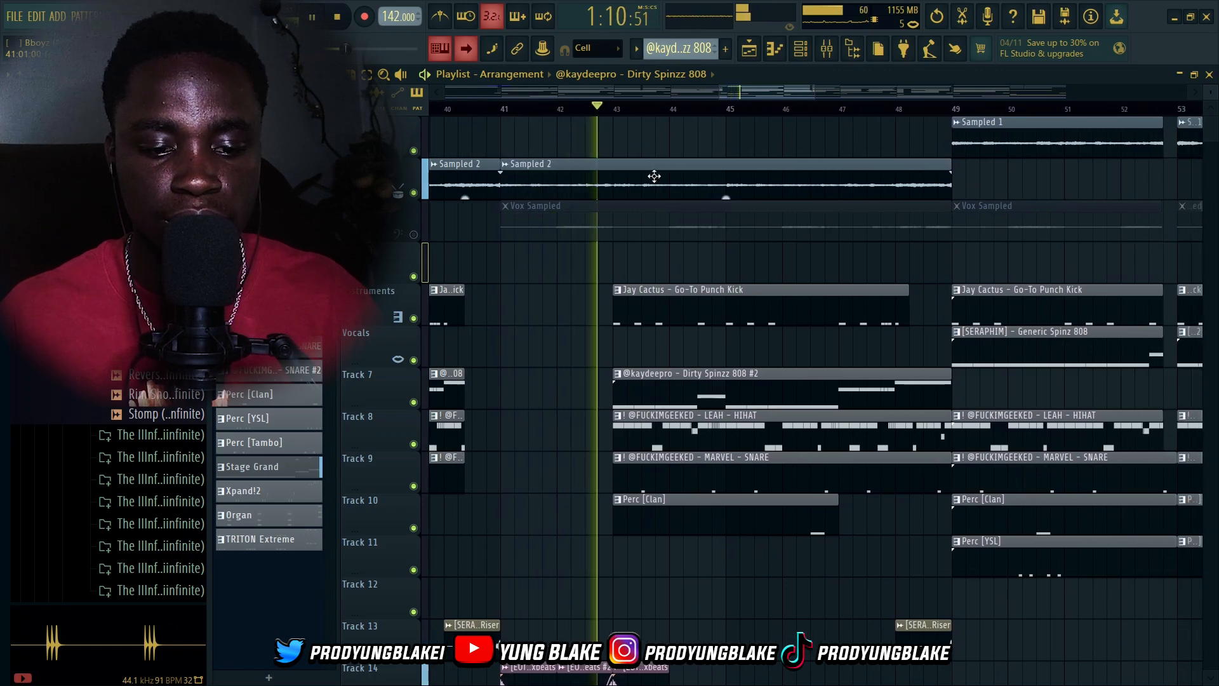
{"action": "key", "text": "space"}
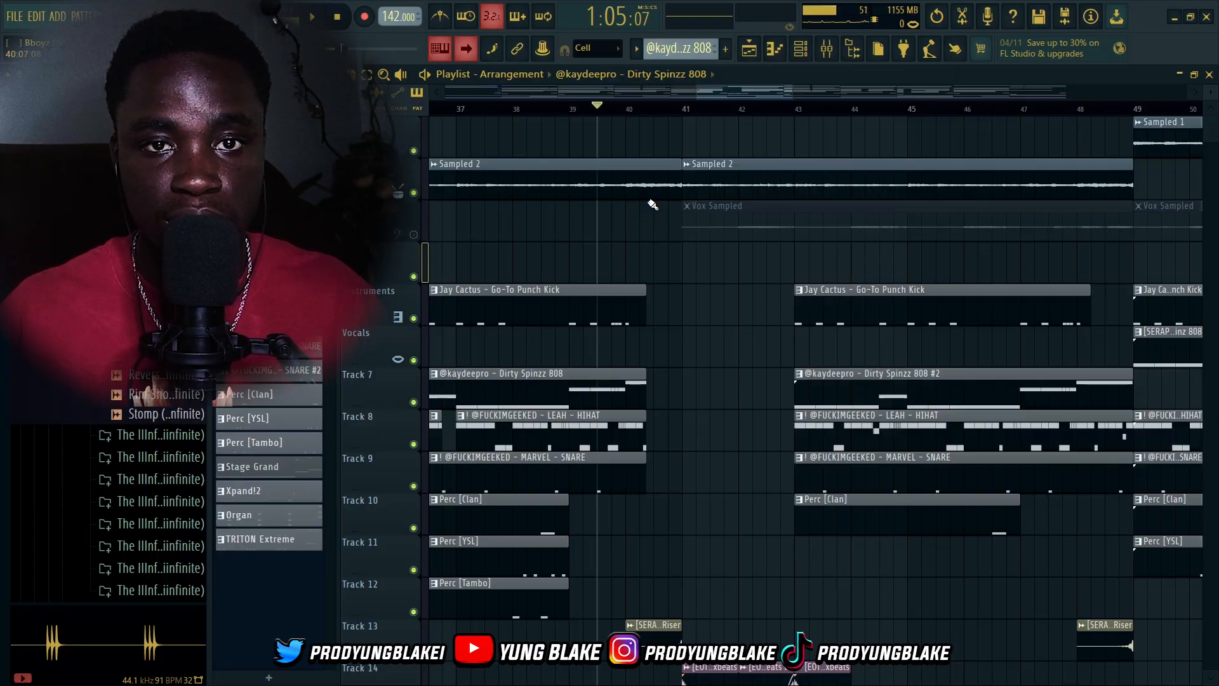
{"action": "scroll", "coordinate": [635, 197], "scroll_direction": "down", "scroll_amount": 4}
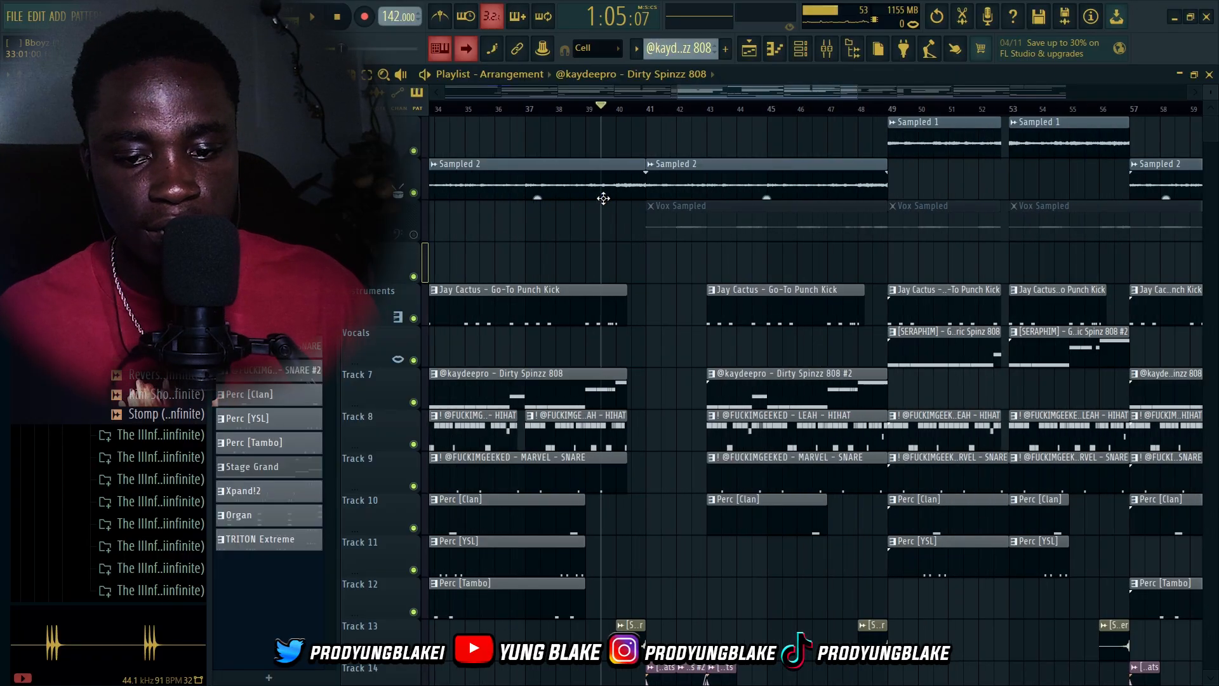